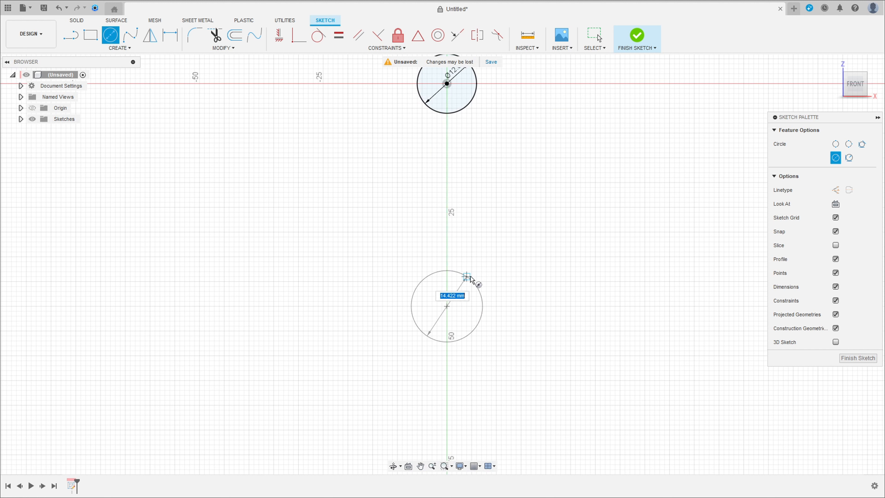
# Finish the circle below the origin at 8.8 mm diameter and add a concentric 16 mm circle around it.
pyautogui.press('Tab')
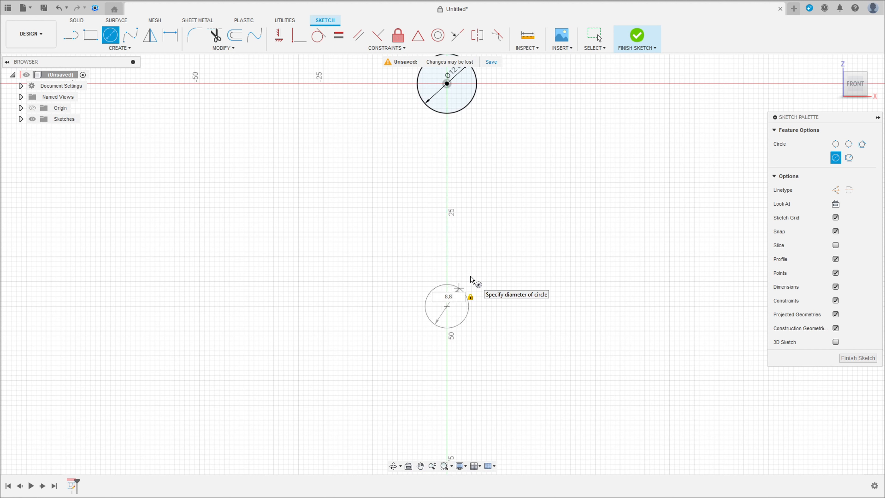
pyautogui.press('Return')
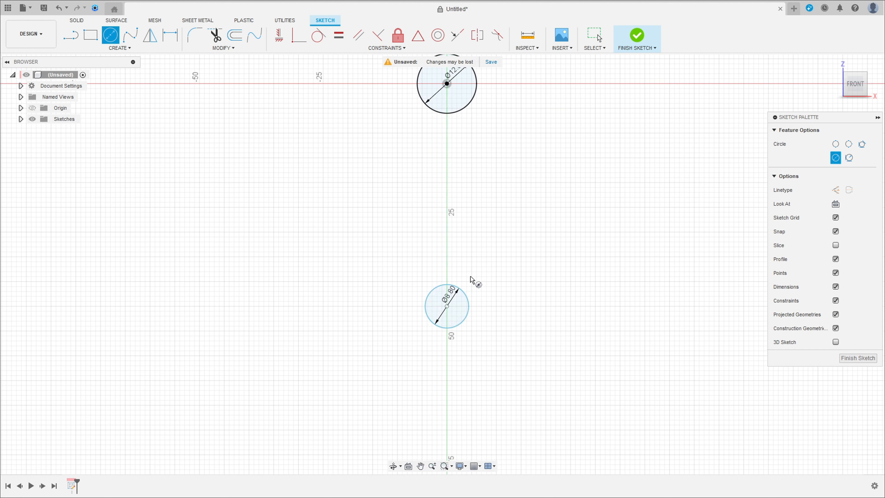
pyautogui.click(447, 307)
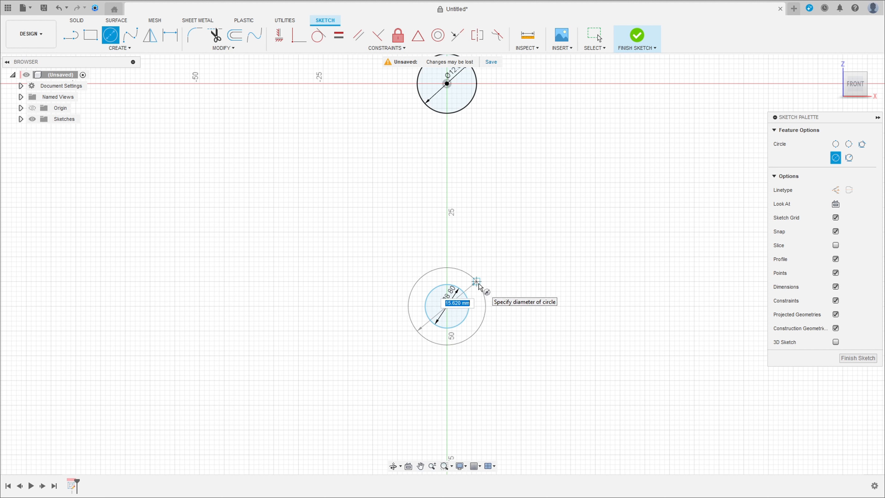
pyautogui.click(478, 282)
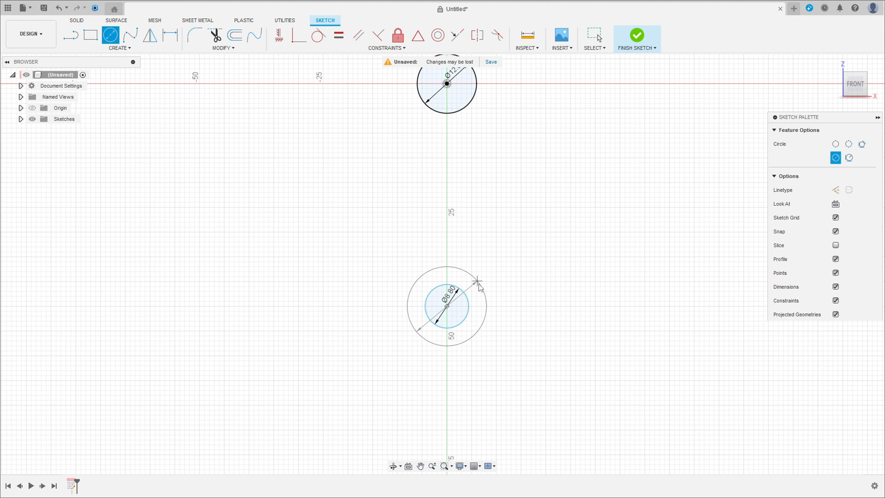
pyautogui.press('Escape')
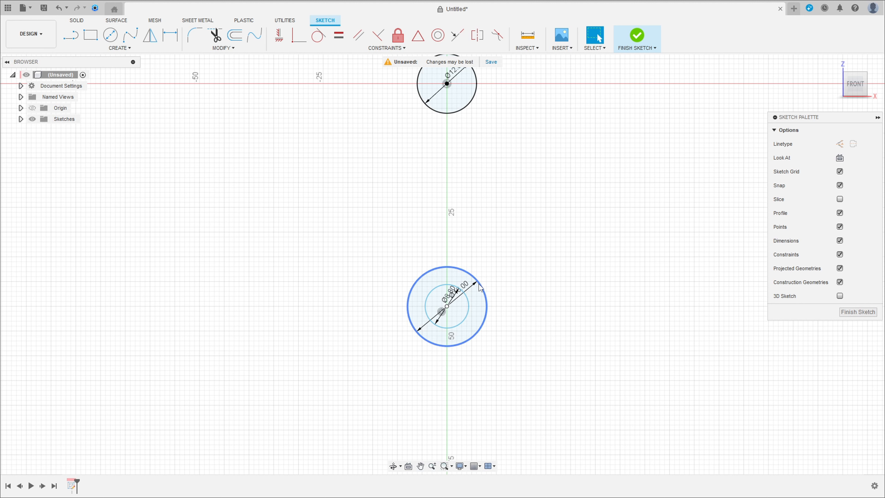
# Constrain the center of the two concentric circles to lie vertically below the center of the 12 mm circle.
pyautogui.click(281, 40)
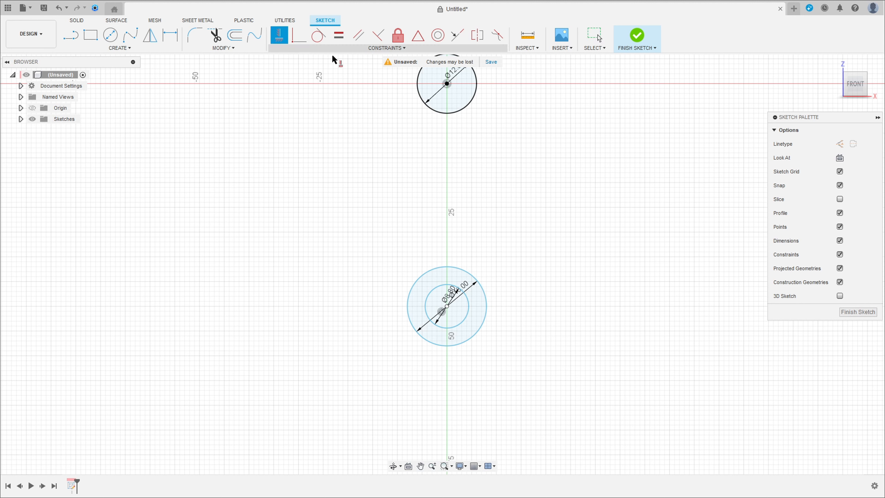
pyautogui.click(446, 84)
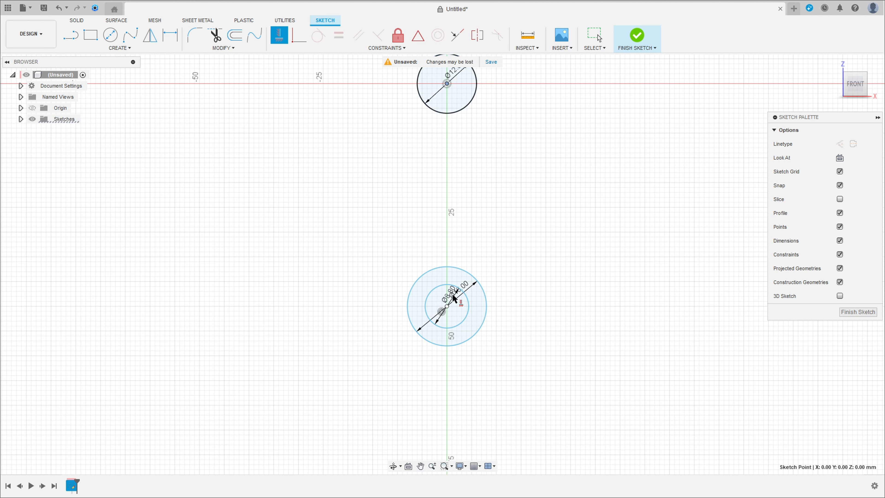
pyautogui.click(448, 306)
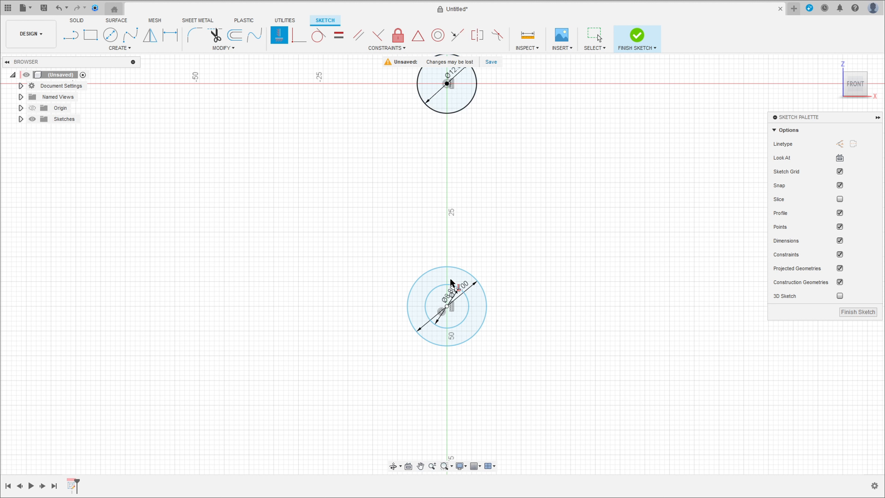
# Set the vertical distance between the 12 mm circle's center and the concentric circles' center to 30 mm.
pyautogui.press('d')
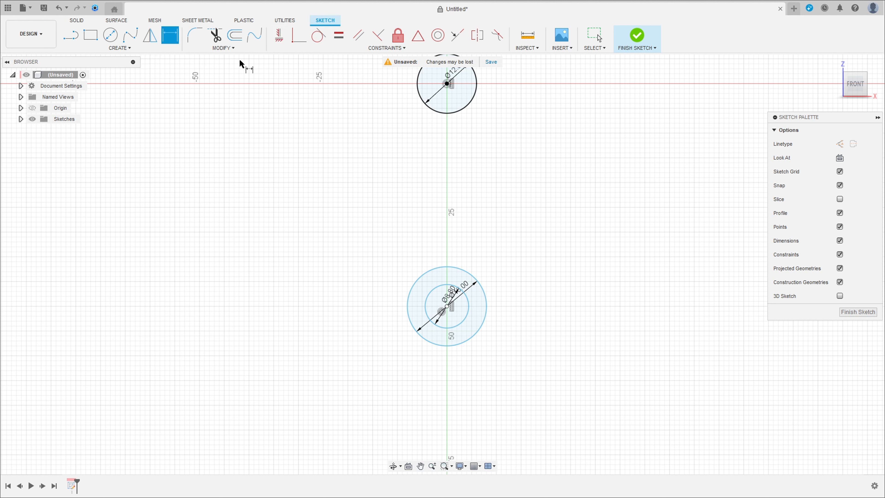
pyautogui.click(447, 84)
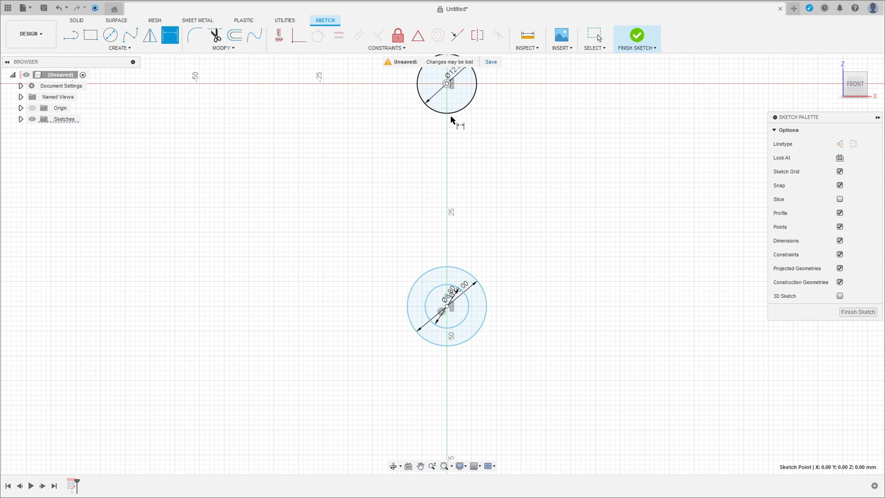
pyautogui.click(447, 306)
pyautogui.click(615, 201)
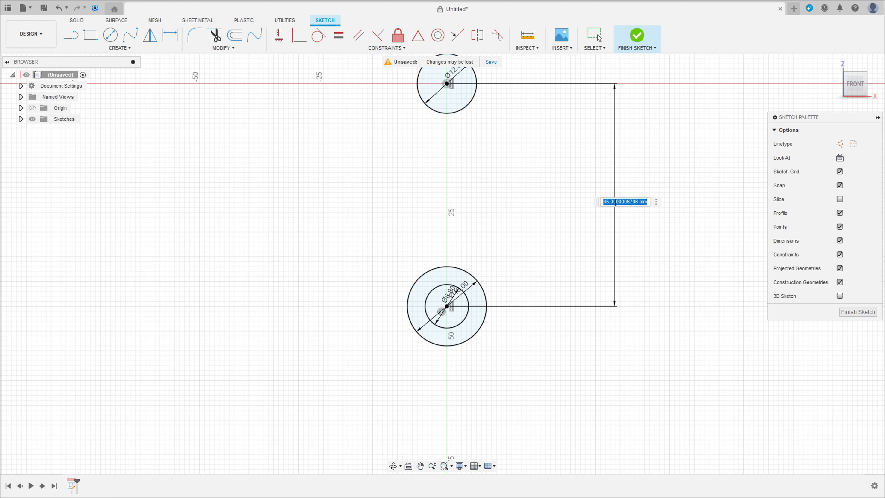
pyautogui.write('30')
pyautogui.press('Return')
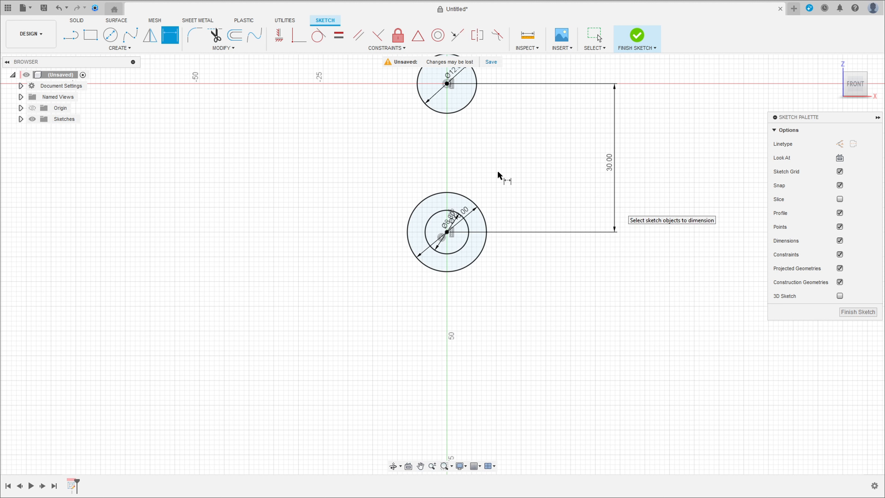
# Draw a vertical construction line from the 12 mm circle's center to the center of the concentric circles.
pyautogui.click(71, 35)
pyautogui.scroll(3, 453, 239)
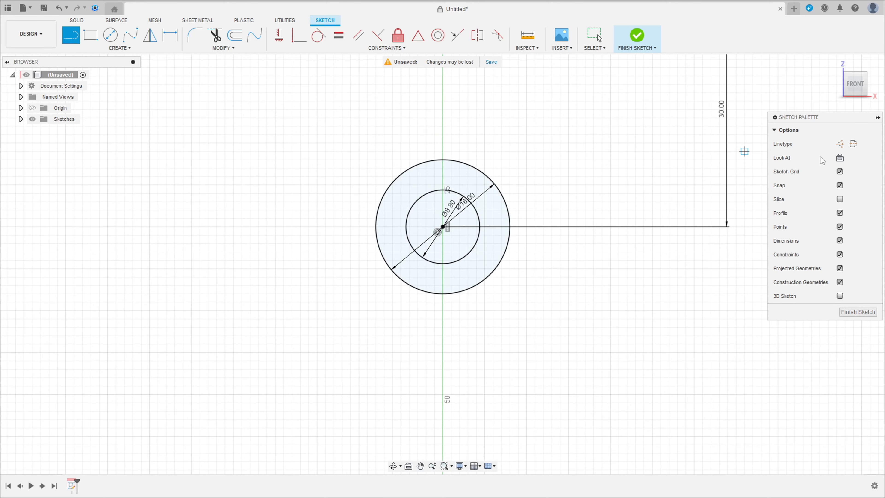
pyautogui.click(839, 144)
pyautogui.scroll(-3, 498, 240)
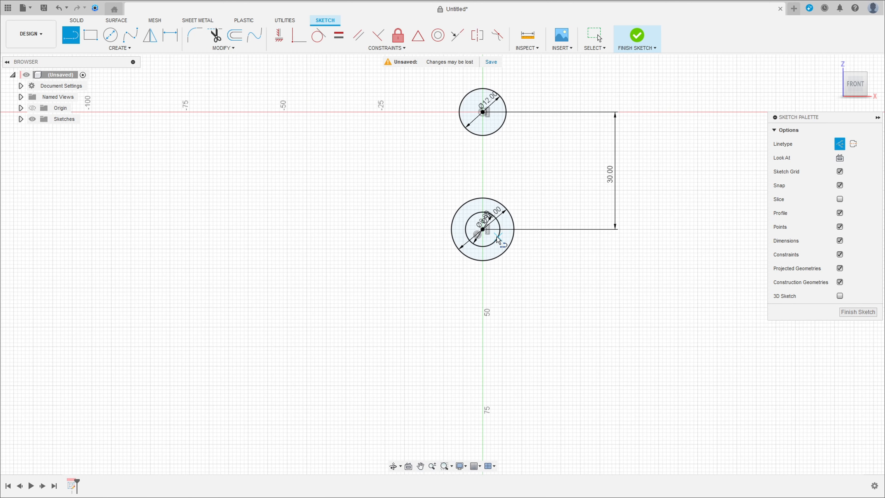
pyautogui.click(483, 112)
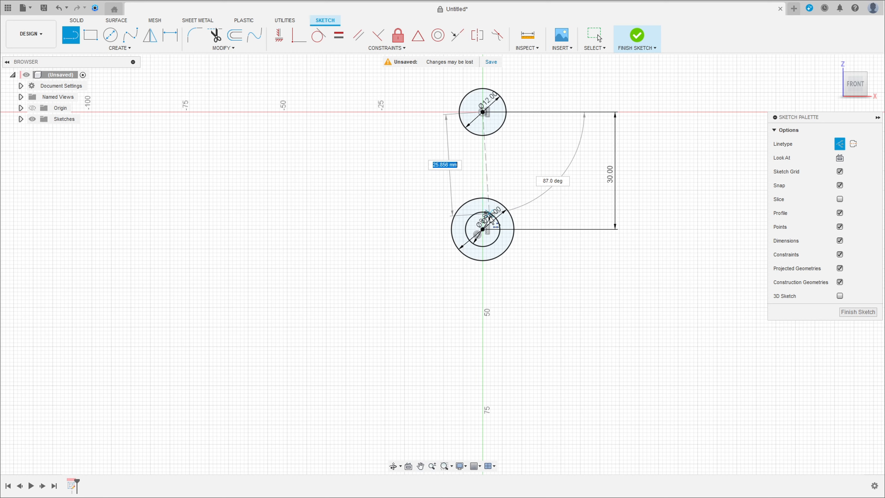
pyautogui.click(483, 229)
# Switch back to normal linetype and draw a line about 17 mm long from the concentric circles' center, sloping down to the left.
pyautogui.click(839, 146)
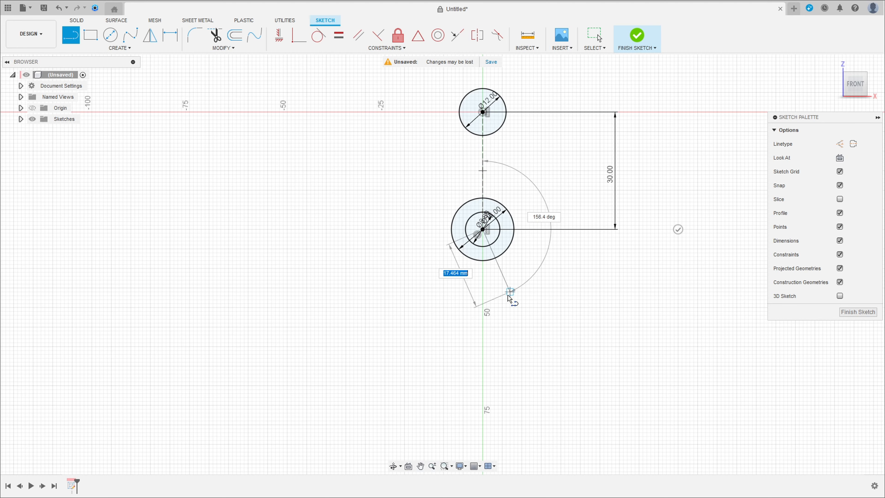
pyautogui.scroll(3, 509, 296)
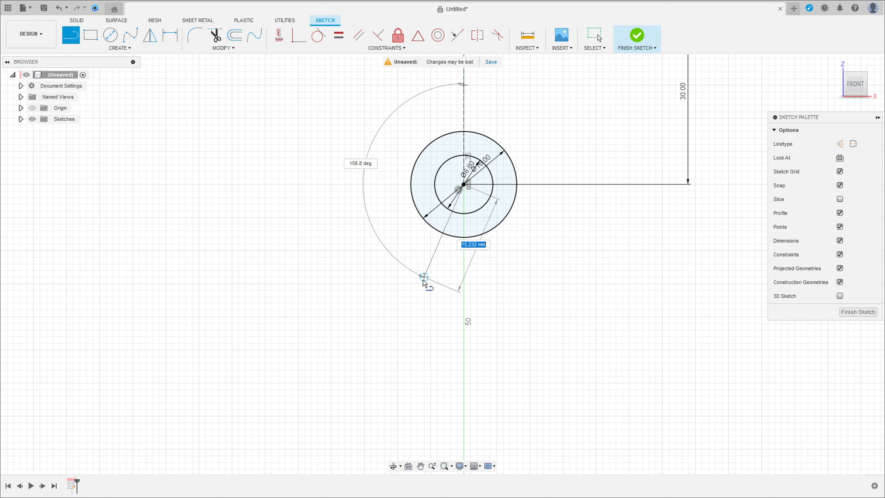
pyautogui.click(424, 290)
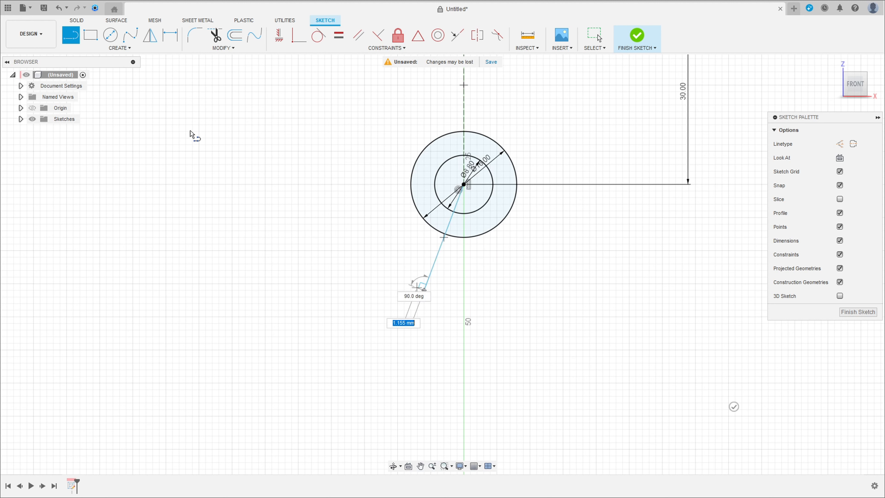
# Add a 3-point arc of about 3.2 mm radius, bulging downward from the sloped line's lower end to the vertical axis.
pyautogui.click(120, 48)
pyautogui.moveTo(92, 86)
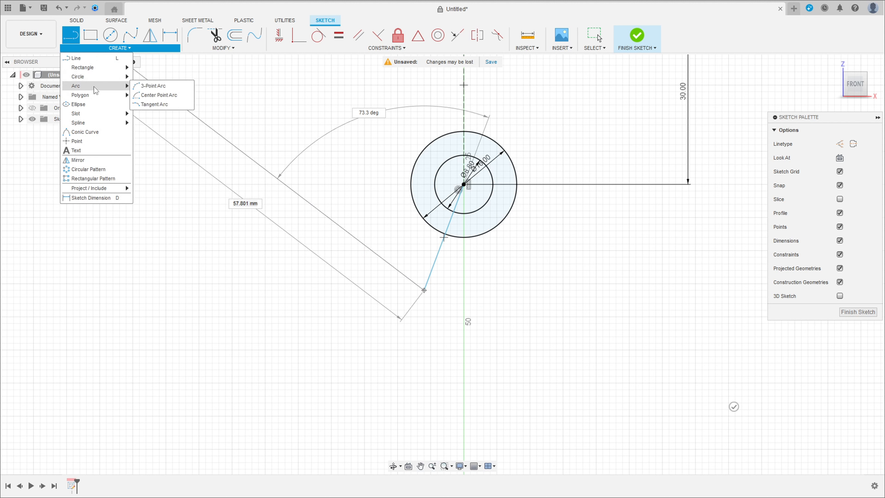
pyautogui.click(146, 86)
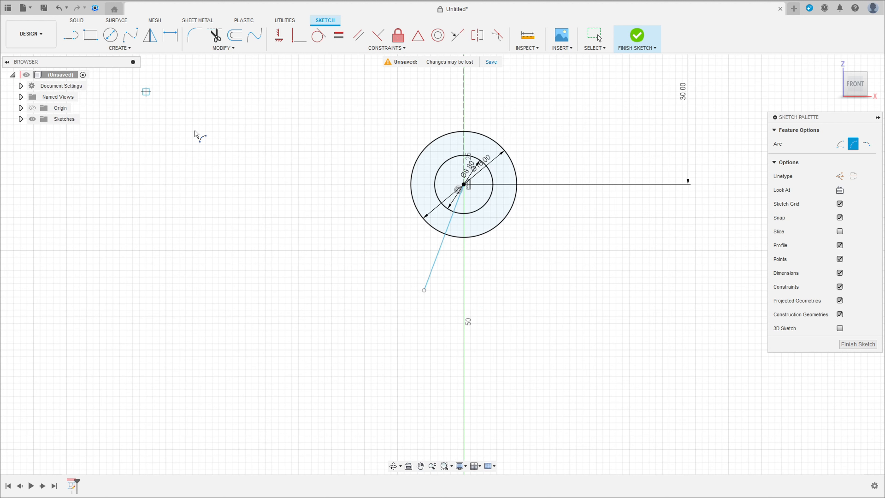
pyautogui.click(424, 290)
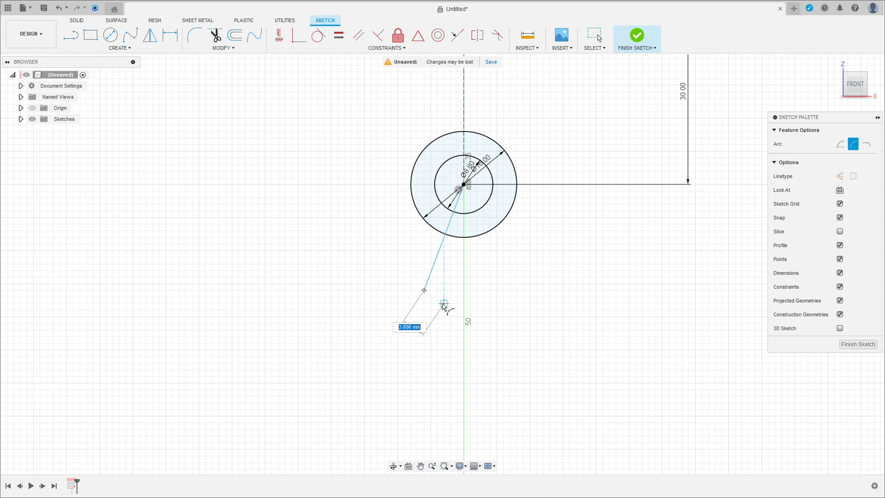
pyautogui.click(463, 303)
pyautogui.click(440, 317)
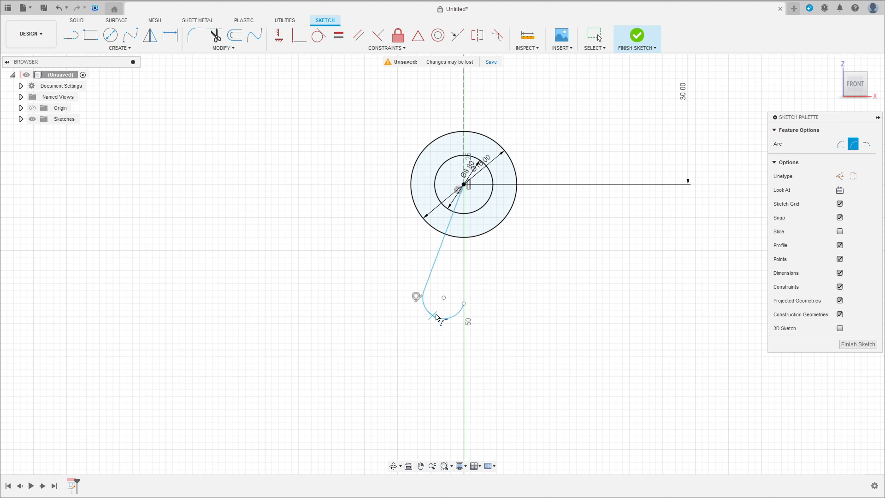
# Draw a line about 15.5 mm long from the arc's free end up to the lower right side of the 16 mm circle.
pyautogui.click(77, 41)
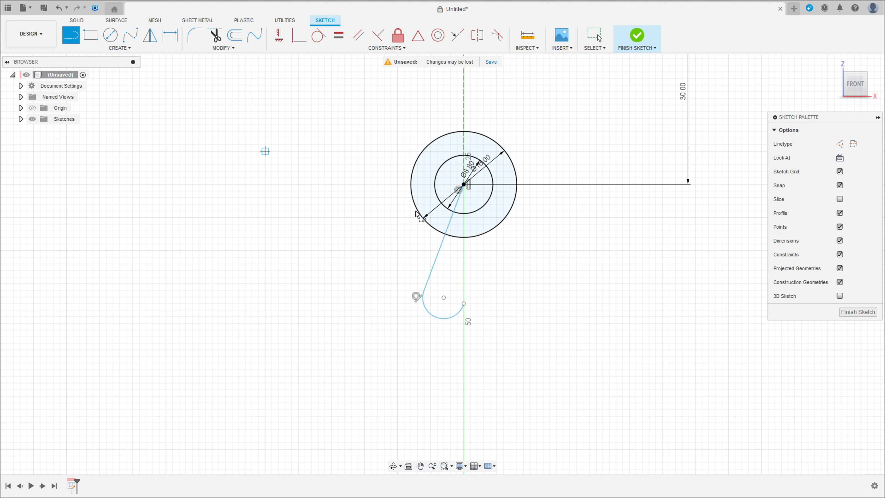
pyautogui.click(464, 305)
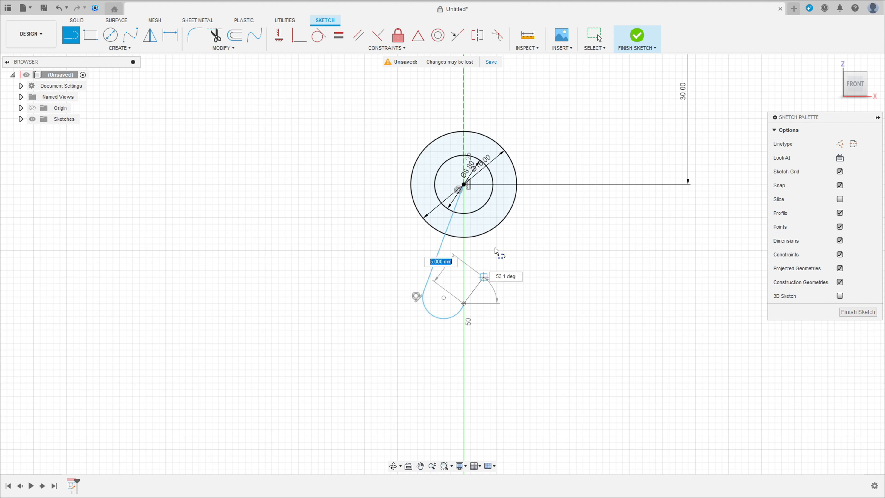
pyautogui.click(511, 213)
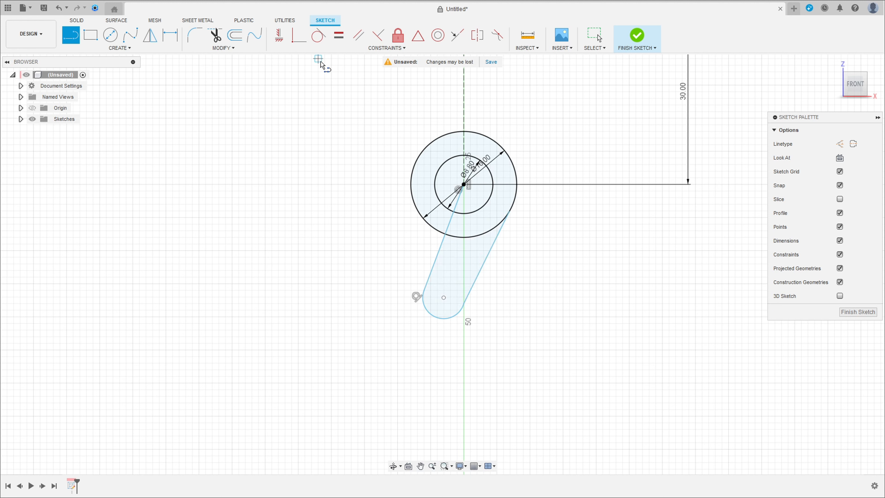
# Make the right-hand sloped line tangent to both the 16 mm circle and the small lower arc.
pyautogui.click(382, 49)
pyautogui.click(296, 78)
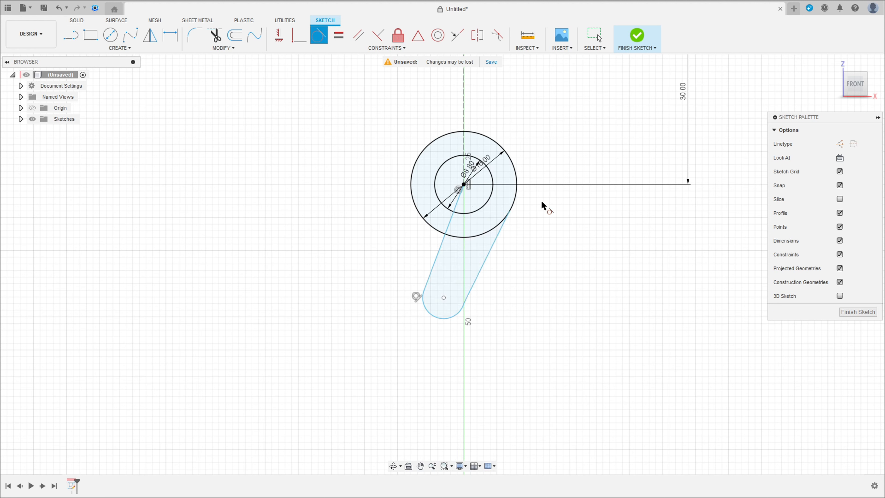
pyautogui.click(491, 249)
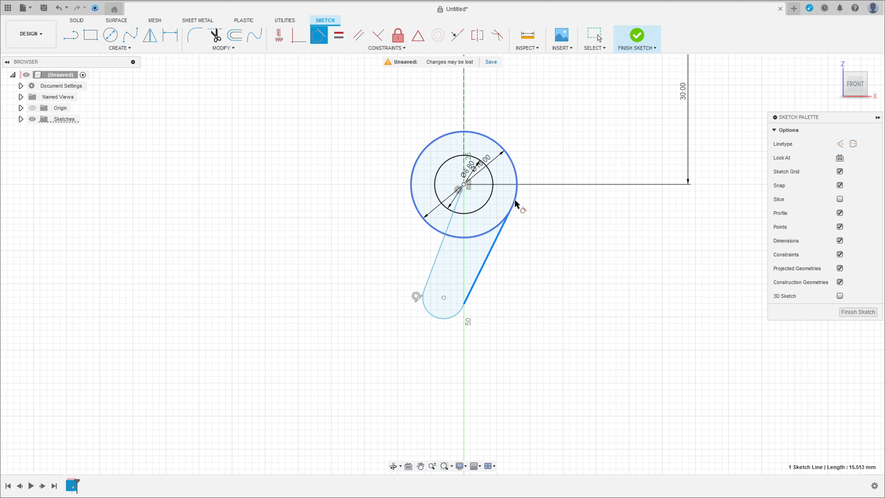
pyautogui.click(516, 204)
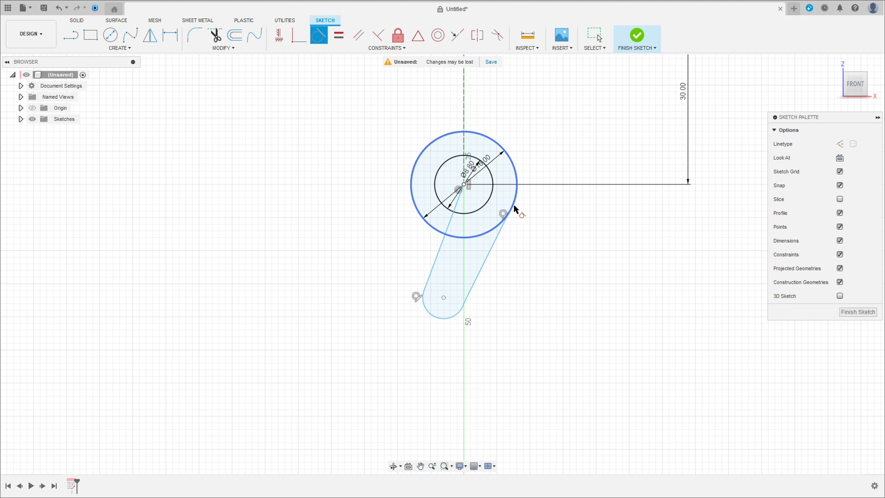
pyautogui.click(460, 316)
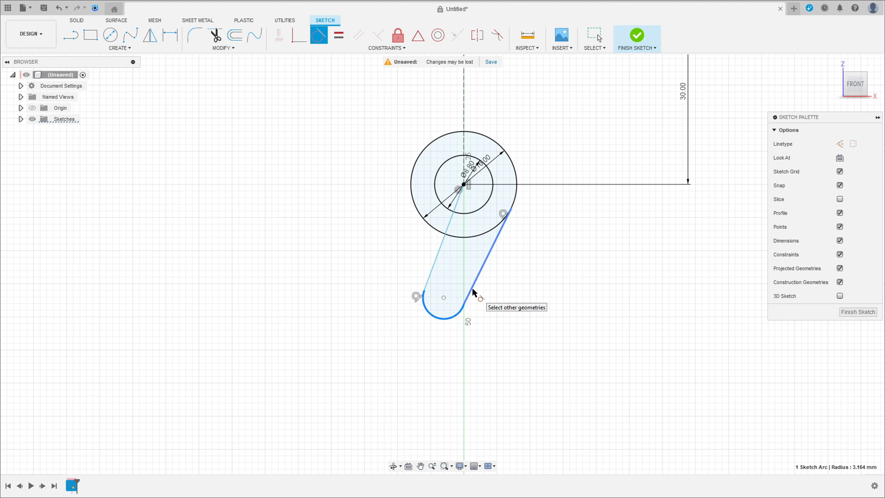
pyautogui.click(473, 293)
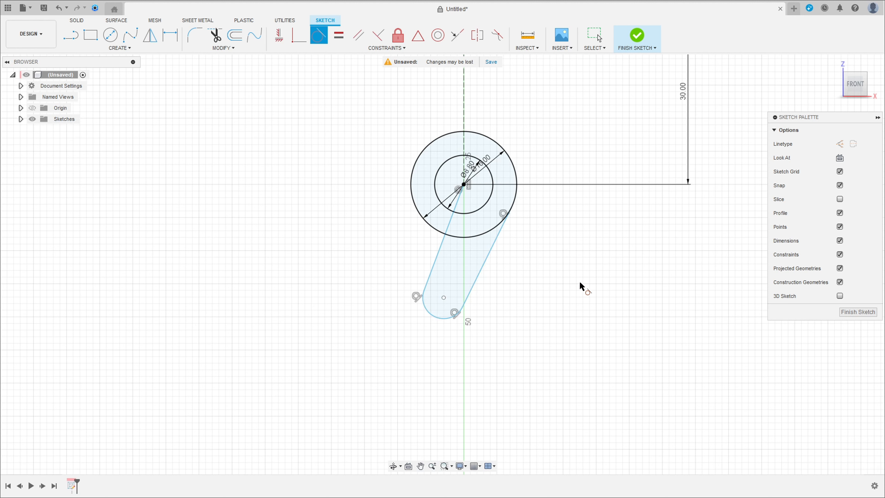
# Dimension the angle between the arm's left sloped line and the vertical construction line at 10 degrees.
pyautogui.click(170, 35)
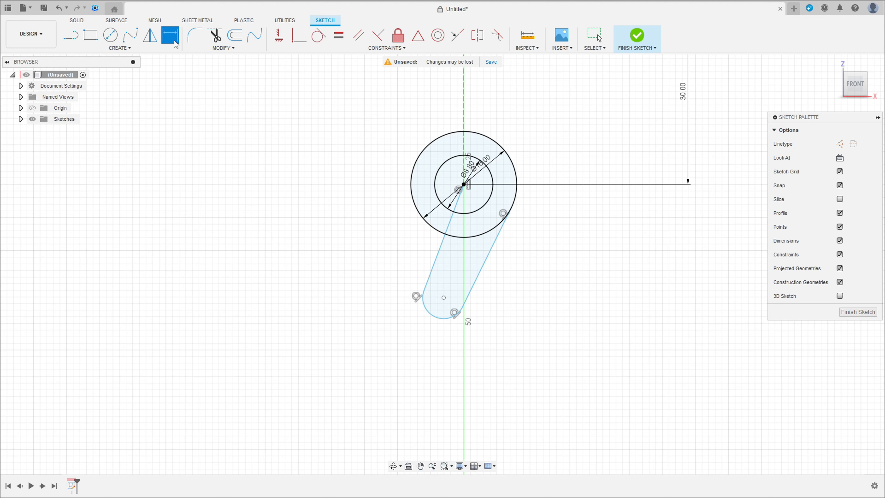
pyautogui.click(464, 111)
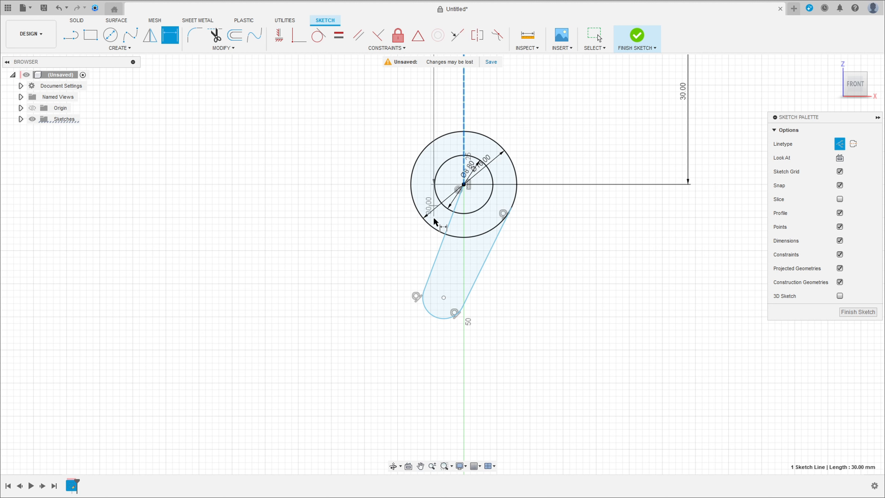
pyautogui.click(435, 256)
pyautogui.click(526, 273)
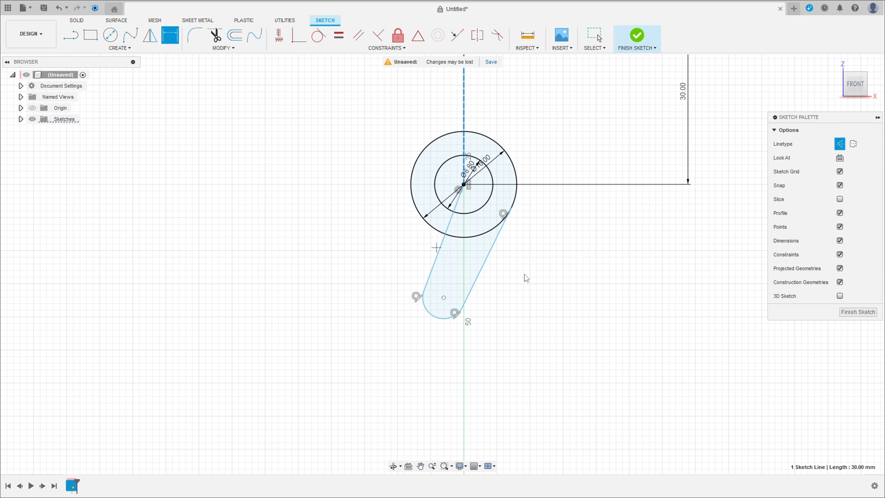
pyautogui.click(440, 256)
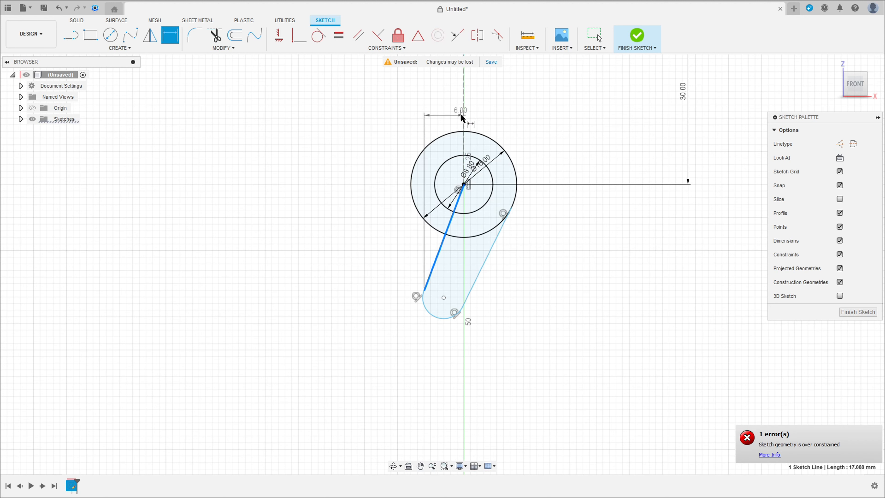
pyautogui.click(464, 125)
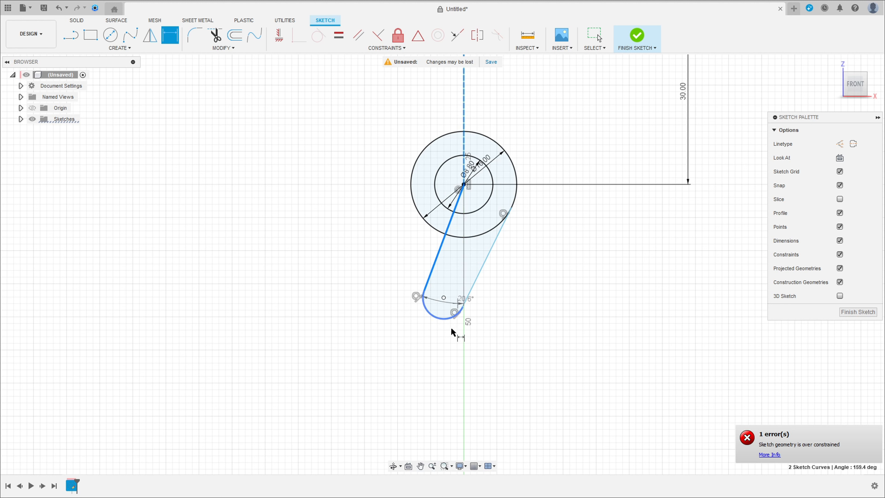
pyautogui.click(432, 382)
pyautogui.write('10')
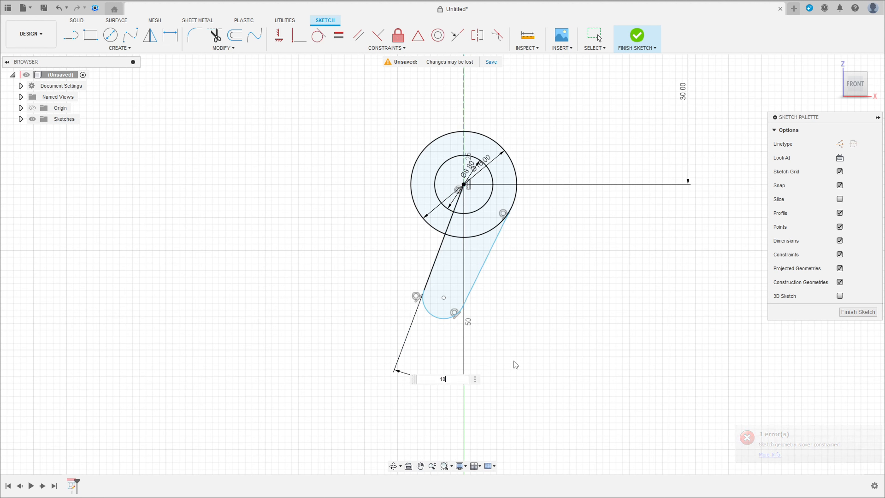
pyautogui.press('Return')
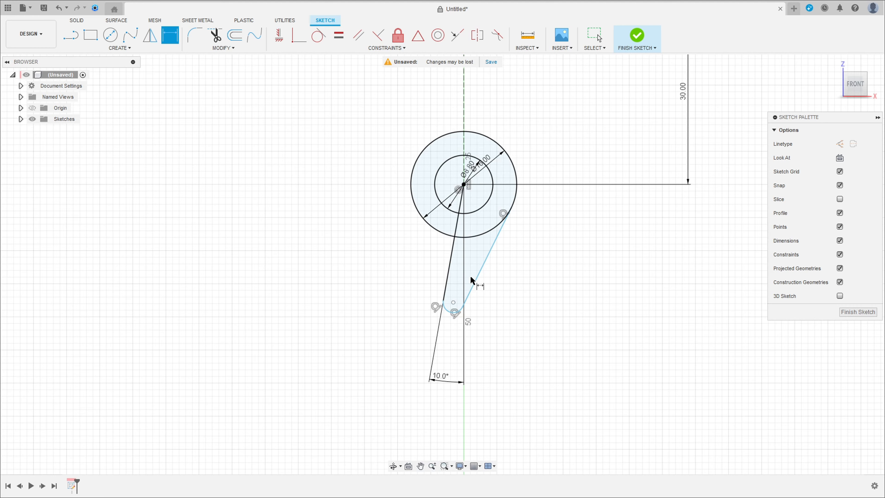
# Set the vertical distance between the concentric circles' center and the small lower arc's center to 11.8 mm.
pyautogui.scroll(2, 471, 279)
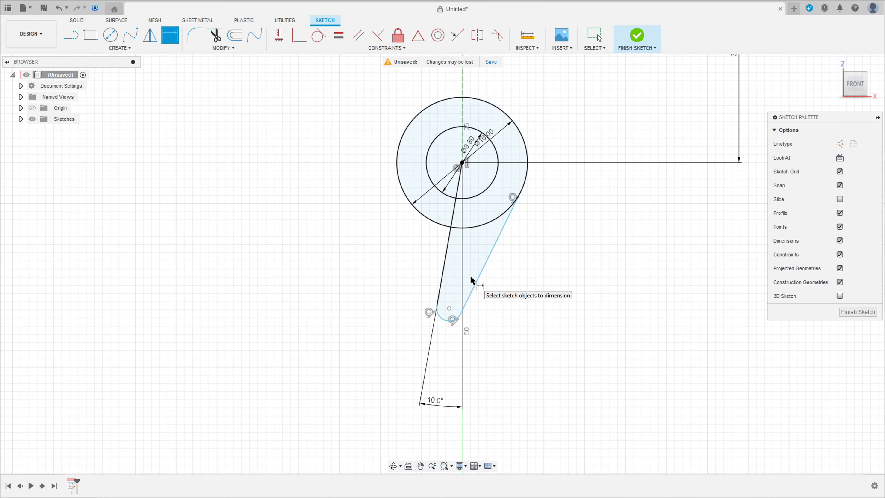
pyautogui.click(449, 308)
pyautogui.click(462, 163)
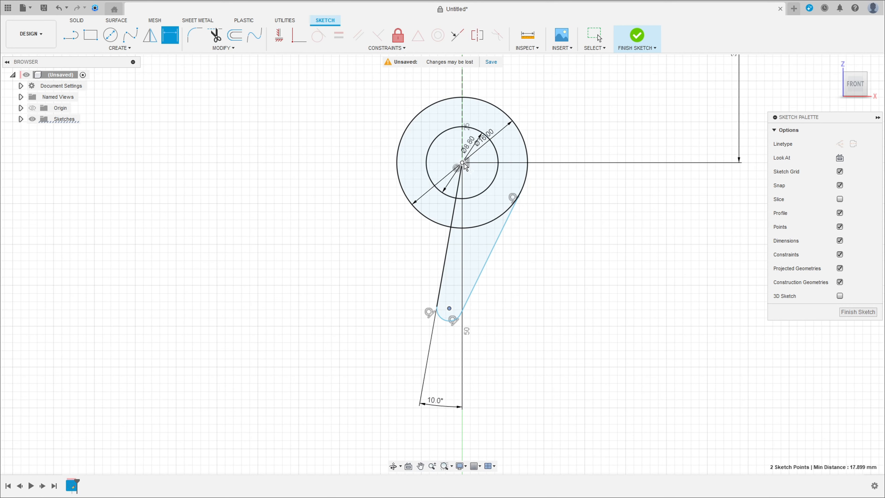
pyautogui.click(586, 247)
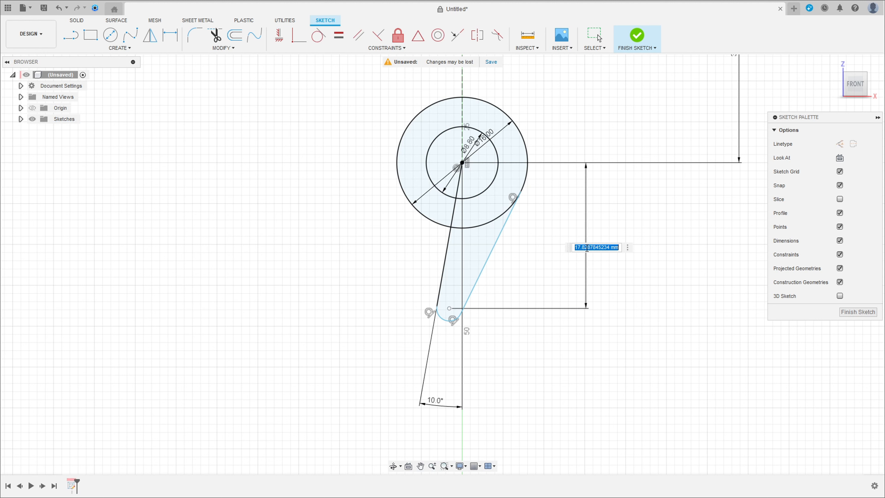
pyautogui.write('11.')
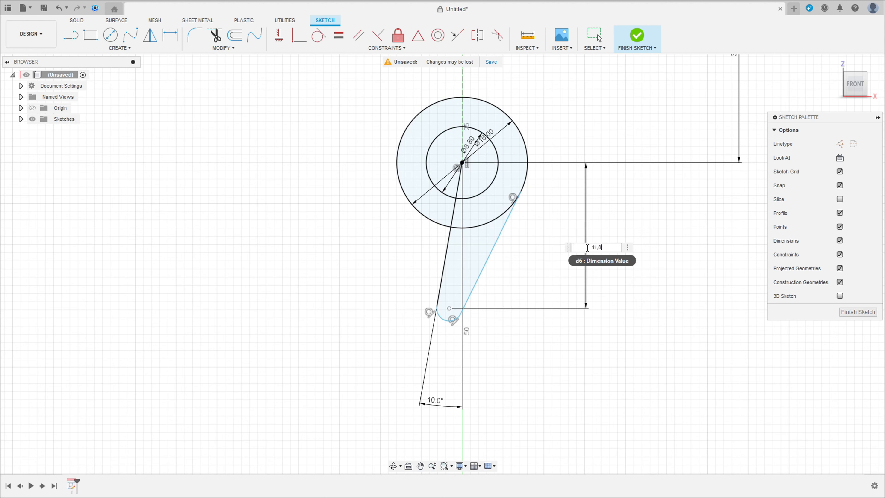
pyautogui.press('Return')
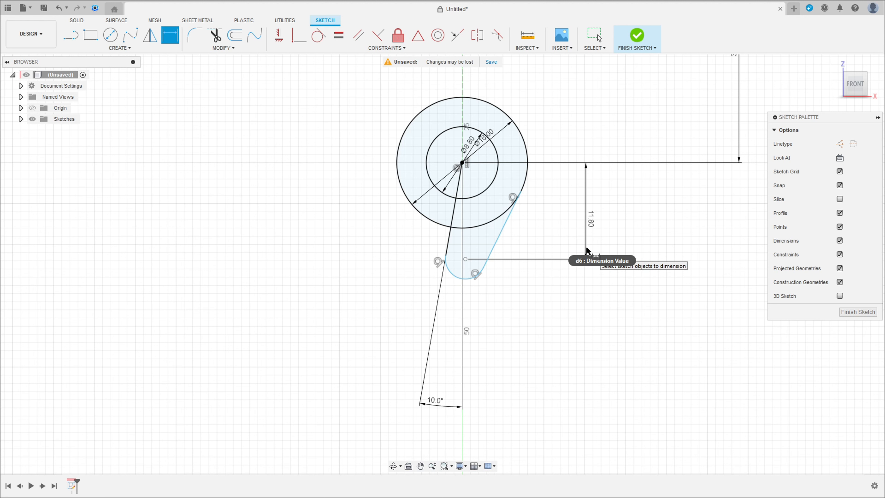
# Set the radius of the arm's small lower arc to 1.25 mm.
pyautogui.click(460, 276)
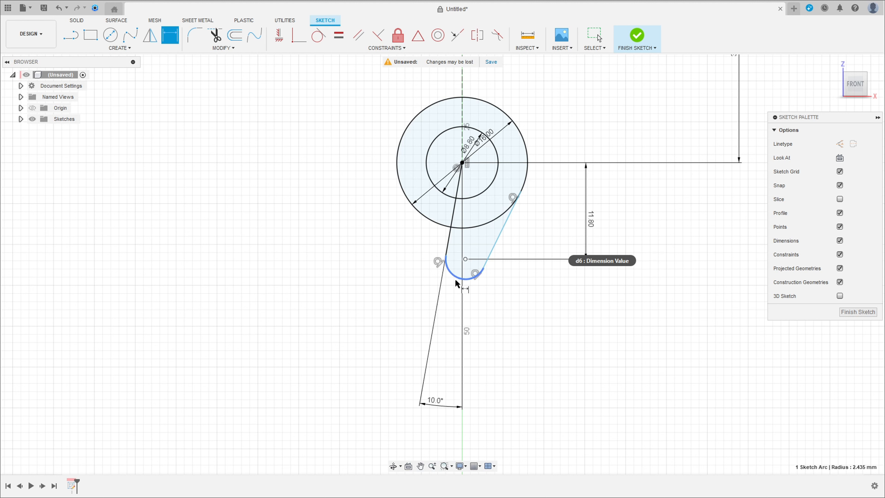
pyautogui.click(504, 318)
pyautogui.write('1,25')
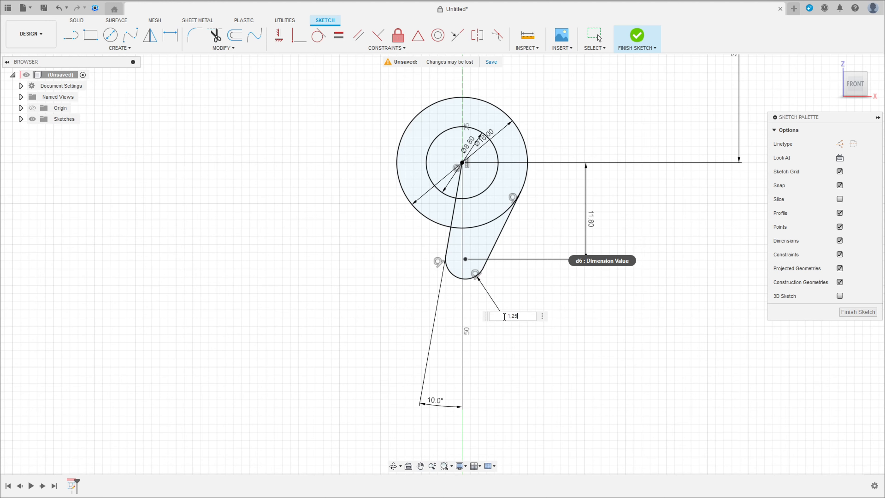
pyautogui.press('Return')
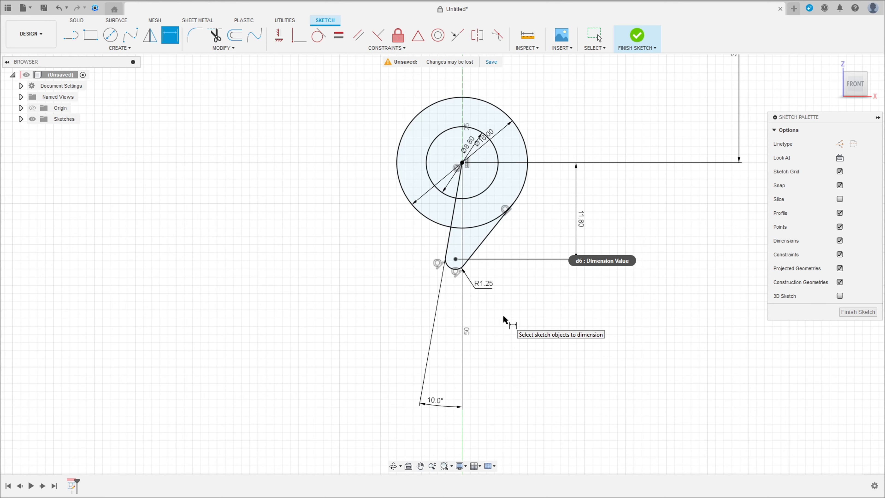
# Trim the 16 mm circle's segment between the arm's two lines and the left line's piece between the two concentric circles.
pyautogui.scroll(-2, 481, 303)
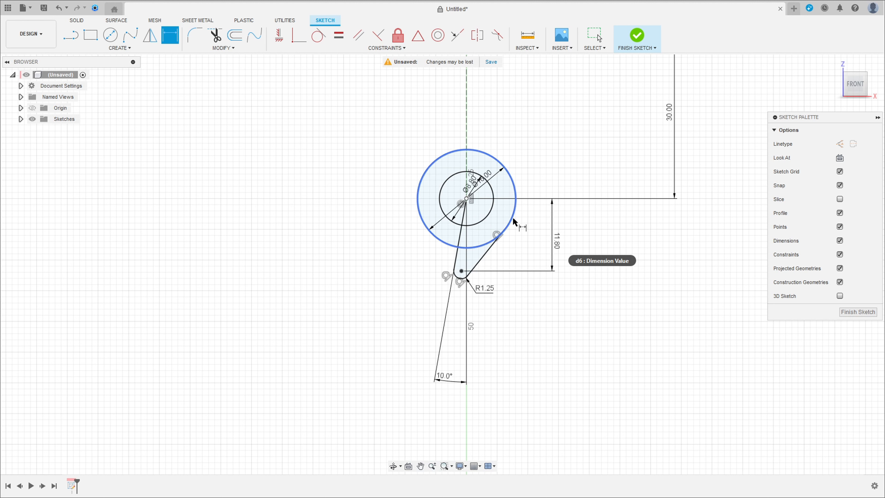
pyautogui.click(218, 38)
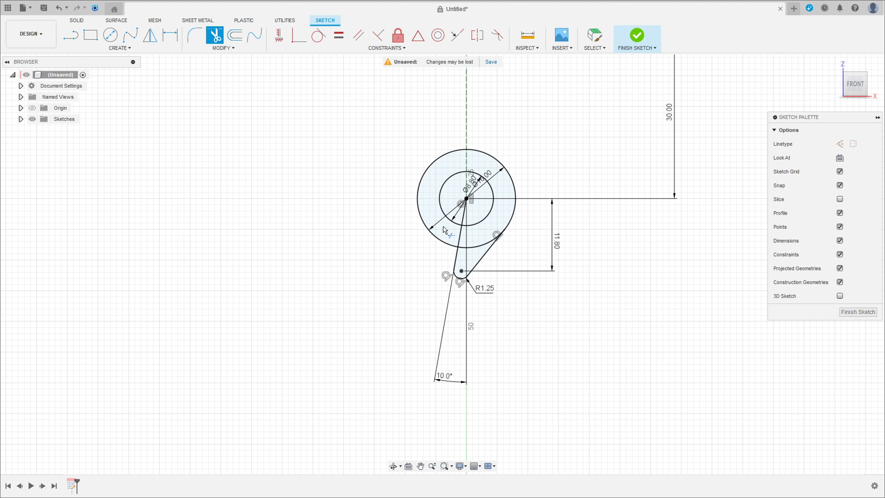
pyautogui.click(476, 247)
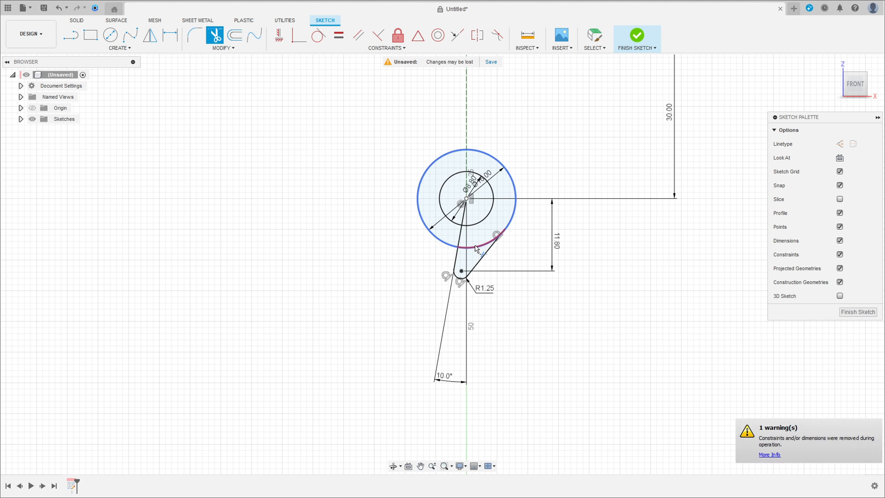
pyautogui.click(460, 240)
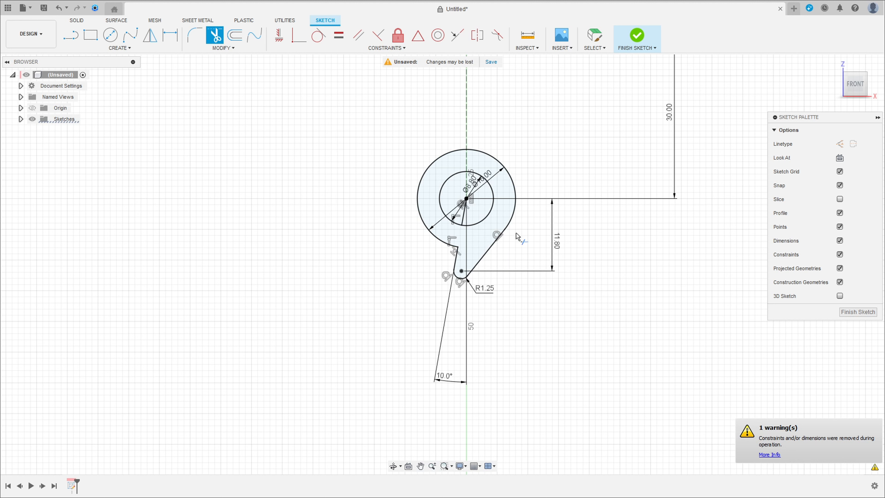
# Trim the left line's remaining piece inside the 8.8 mm circle, and undo that trim.
pyautogui.click(463, 226)
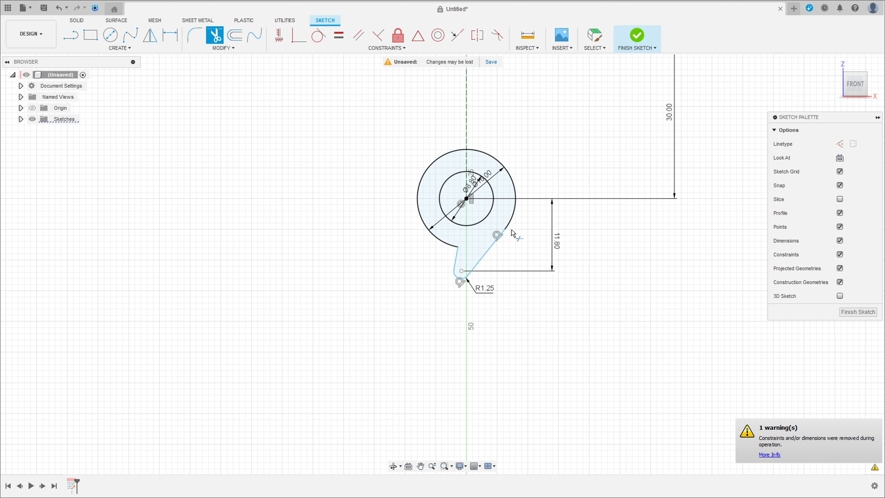
pyautogui.press('Escape')
pyautogui.hotkey('ctrl', 'z')
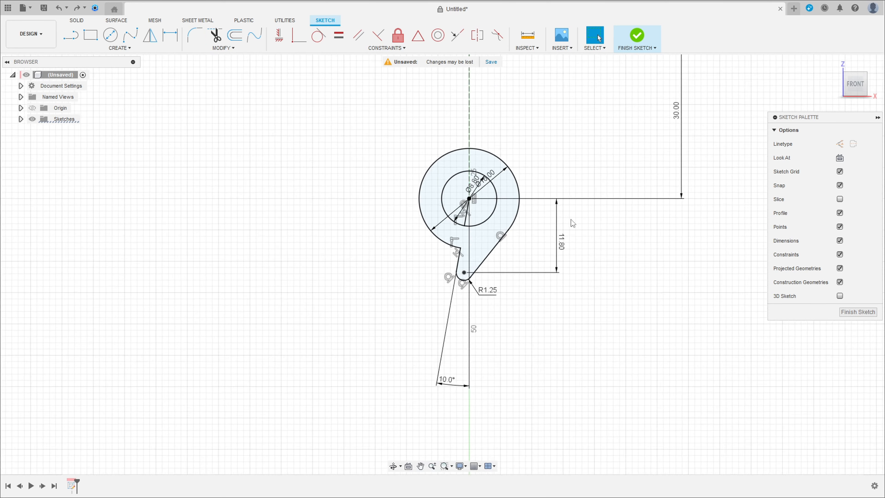
# Move the 16 mm and 8.8 mm diameter dimension labels to the upper right, outside the concentric circles.
pyautogui.scroll(-3, 571, 219)
pyautogui.moveTo(575, 208); pyautogui.dragTo(560, 276, button='middle')
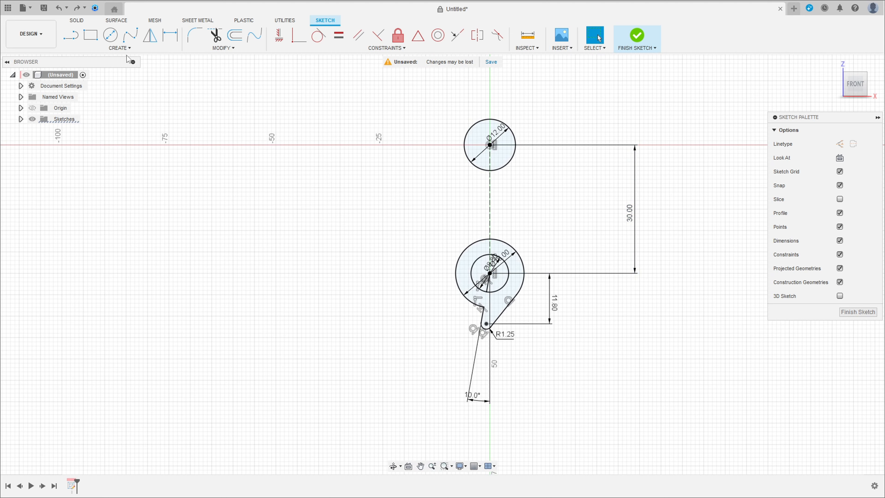
pyautogui.click(71, 34)
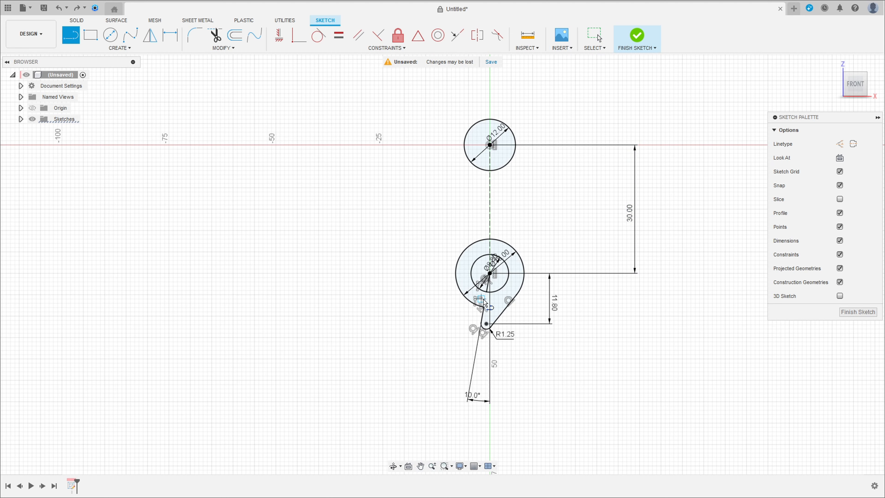
pyautogui.scroll(3, 497, 278)
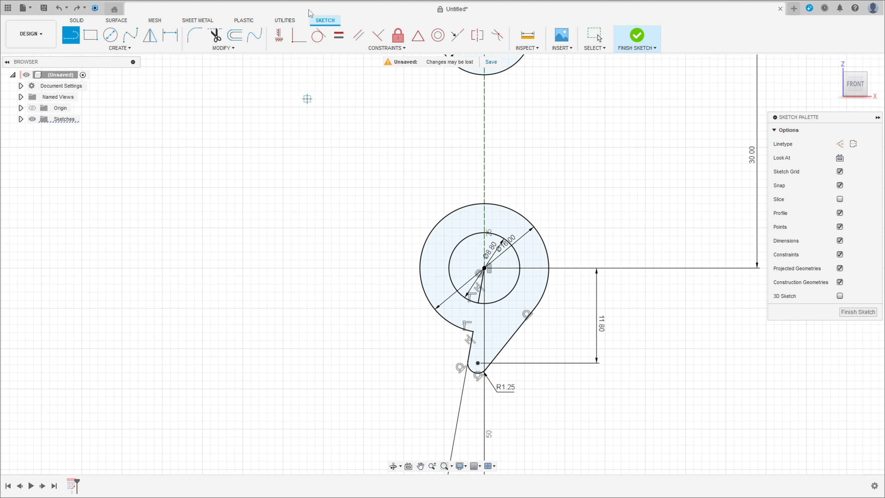
pyautogui.press('Escape')
pyautogui.moveTo(506, 252); pyautogui.dragTo(596, 218)
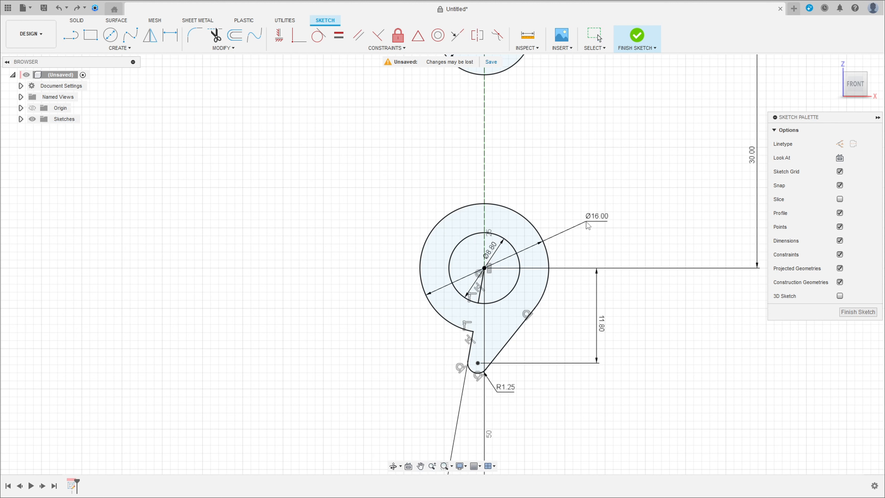
pyautogui.moveTo(492, 250)
pyautogui.mouseDown()
pyautogui.moveTo(537, 191)
pyautogui.moveTo(554, 188)
pyautogui.mouseUp()
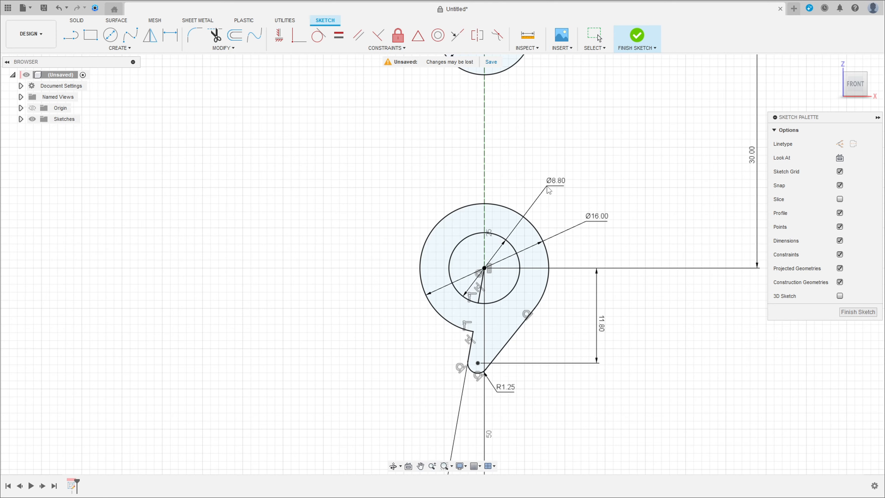
# Draw a horizontal line about 49 mm long above the 12 mm circle, continuing from its left end down to a tangent point on the 16 mm circle.
pyautogui.scroll(-3, 531, 249)
pyautogui.moveTo(533, 240); pyautogui.dragTo(504, 308, button='middle')
pyautogui.click(71, 34)
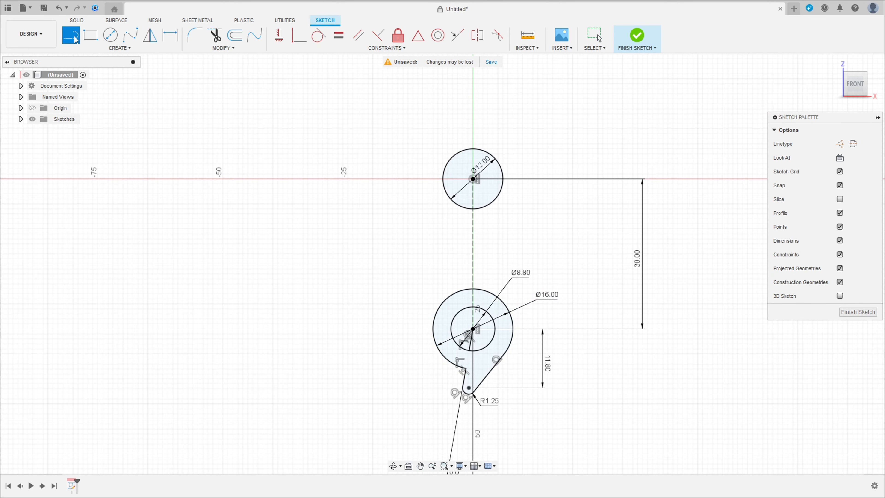
pyautogui.click(594, 119)
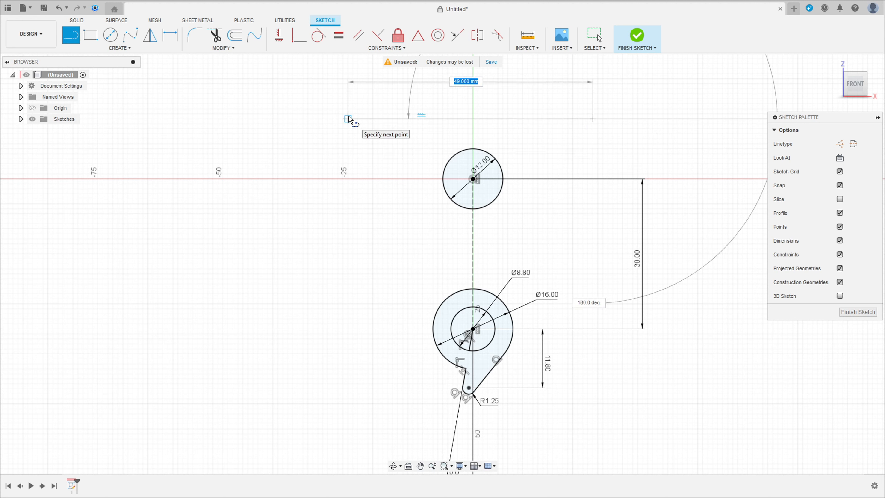
pyautogui.click(349, 119)
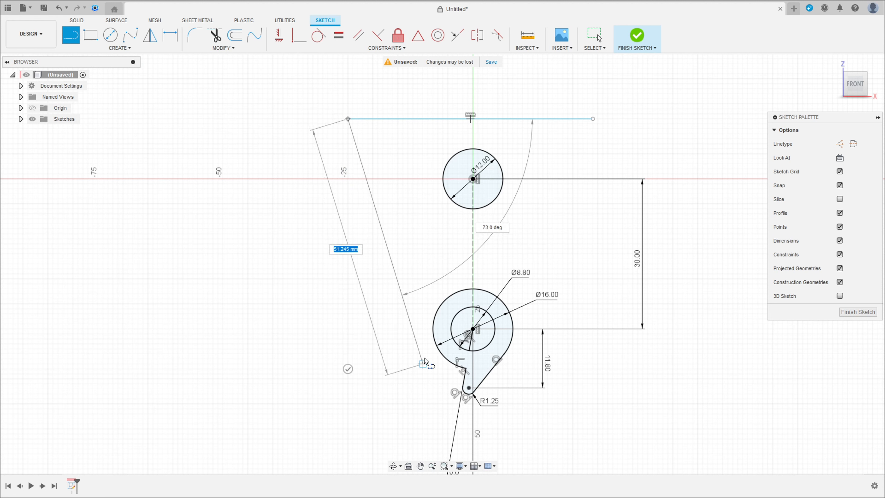
pyautogui.doubleClick(437, 349)
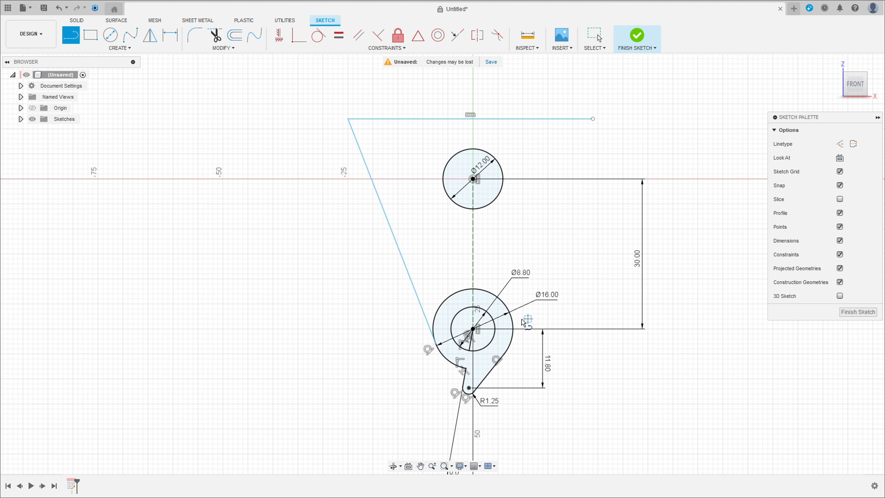
# Close the outline with four connected lines from the 16 mm circle's right side to the horizontal line's right end, the first about 11.3 mm long.
pyautogui.click(509, 315)
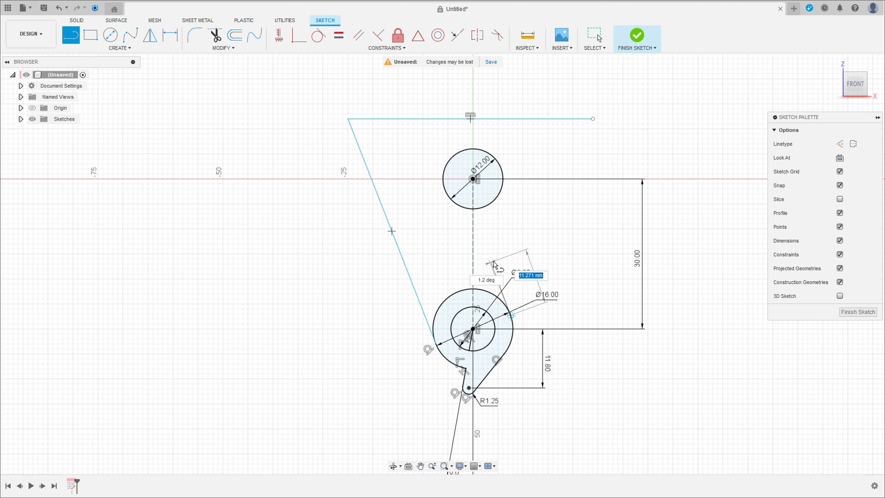
pyautogui.click(493, 262)
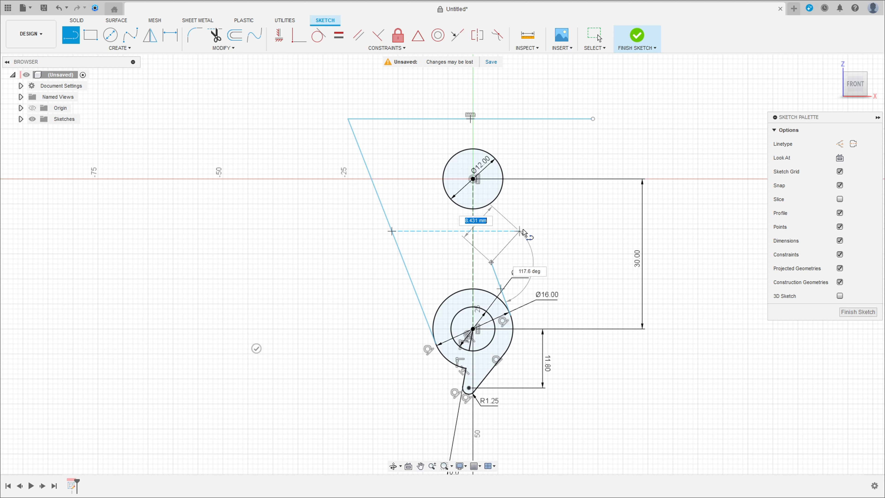
pyautogui.click(550, 221)
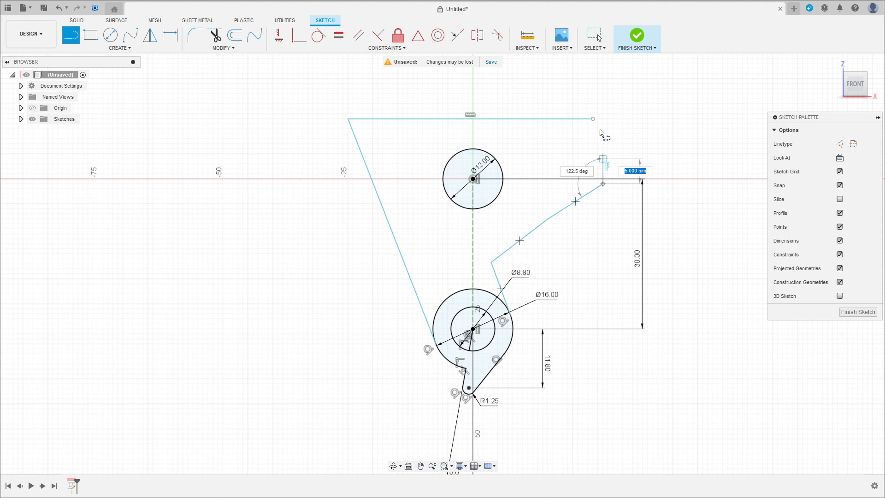
pyautogui.click(603, 183)
pyautogui.click(593, 119)
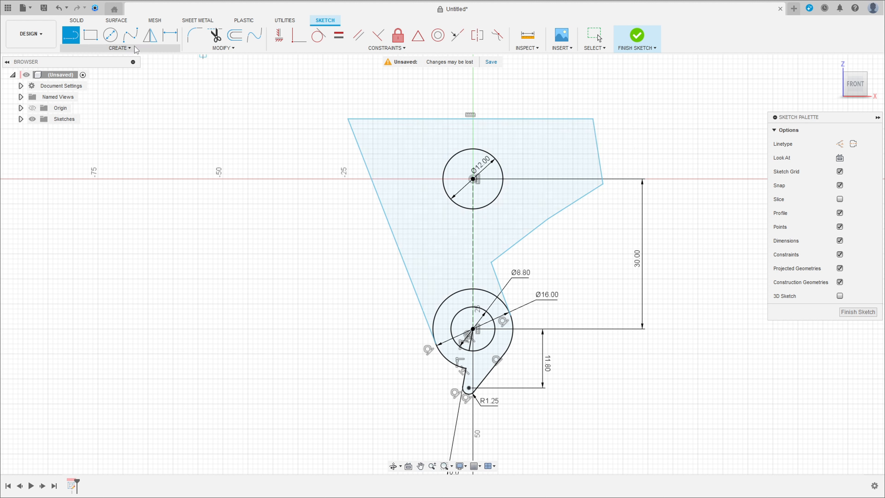
# Fillet both corners of the upper horizontal line with a 6.25 mm radius.
pyautogui.click(194, 35)
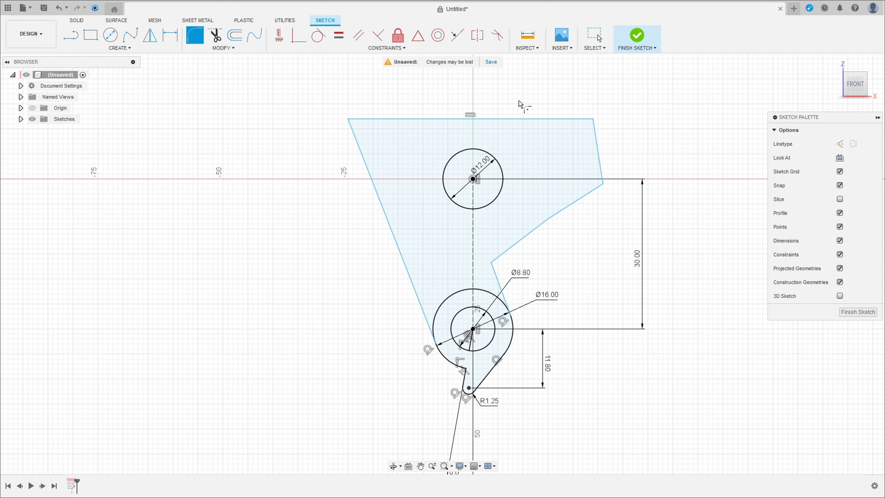
pyautogui.click(593, 120)
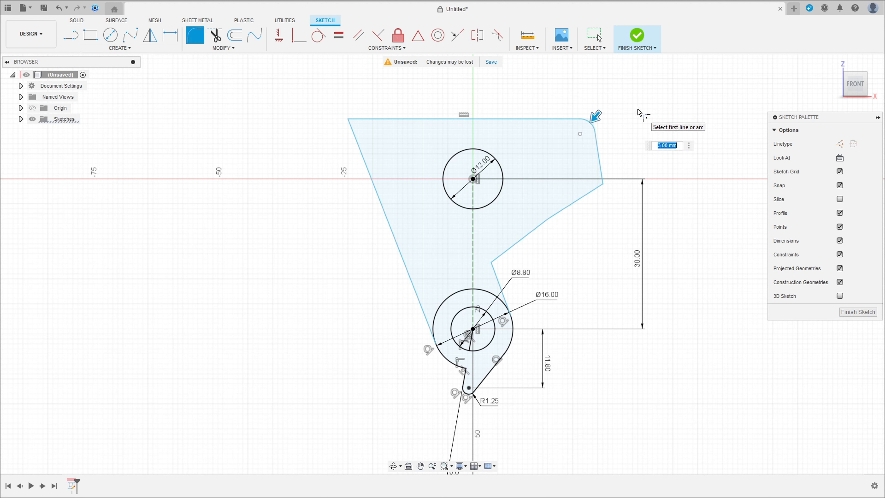
pyautogui.press('Return')
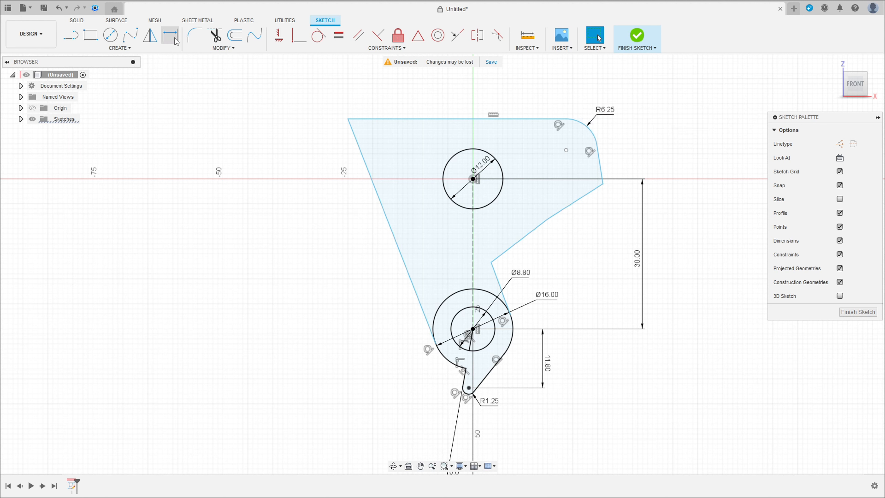
pyautogui.click(194, 35)
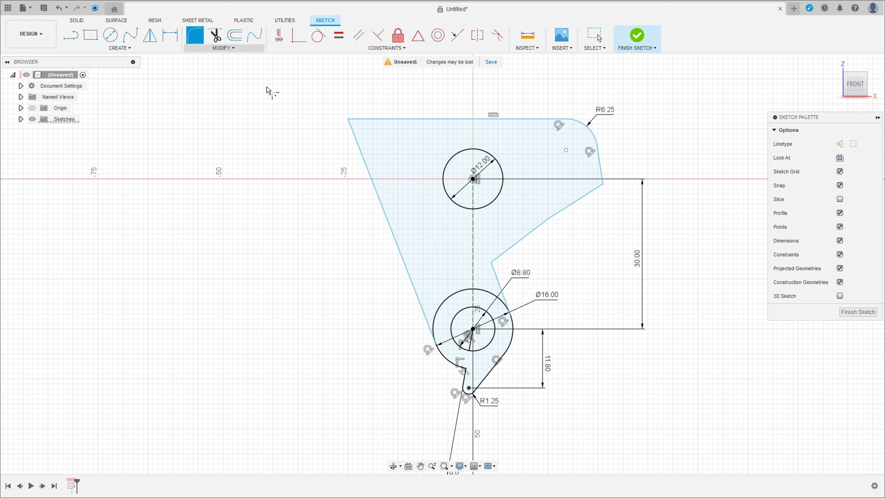
pyautogui.click(350, 120)
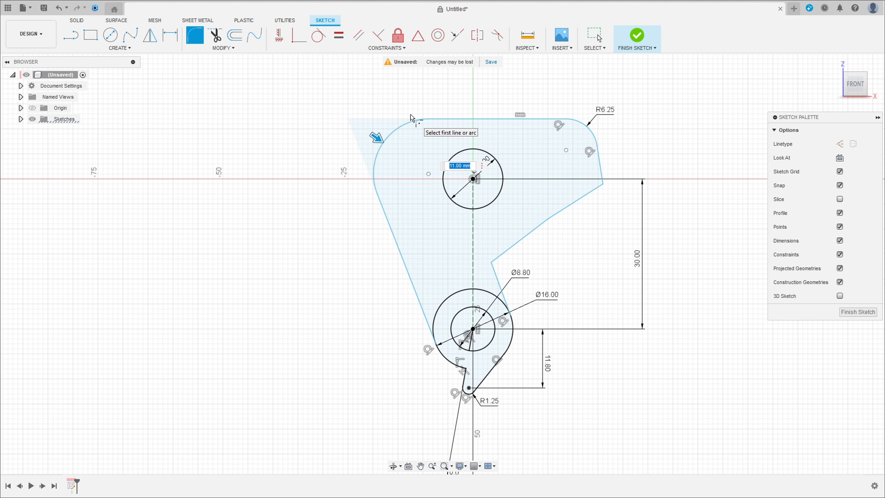
pyautogui.press('Return')
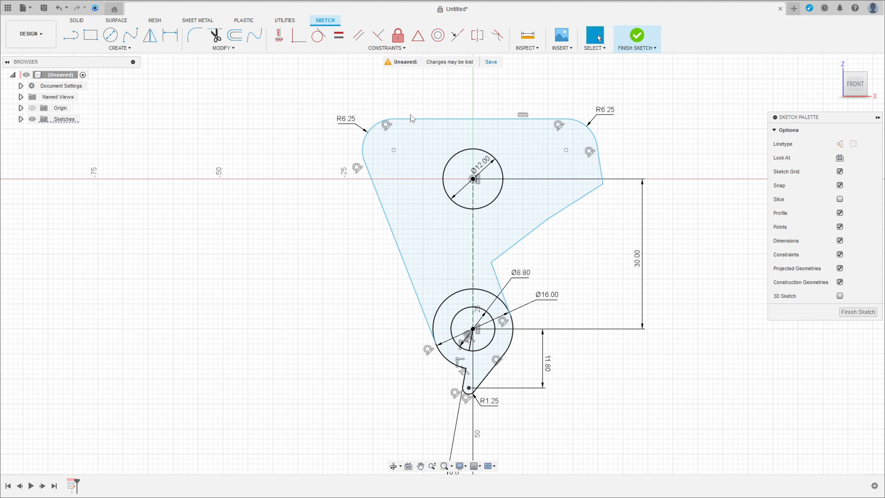
# Dimension the horizontal distance between the two upper fillet centres as 28.5 mm.
pyautogui.click(170, 36)
pyautogui.click(394, 151)
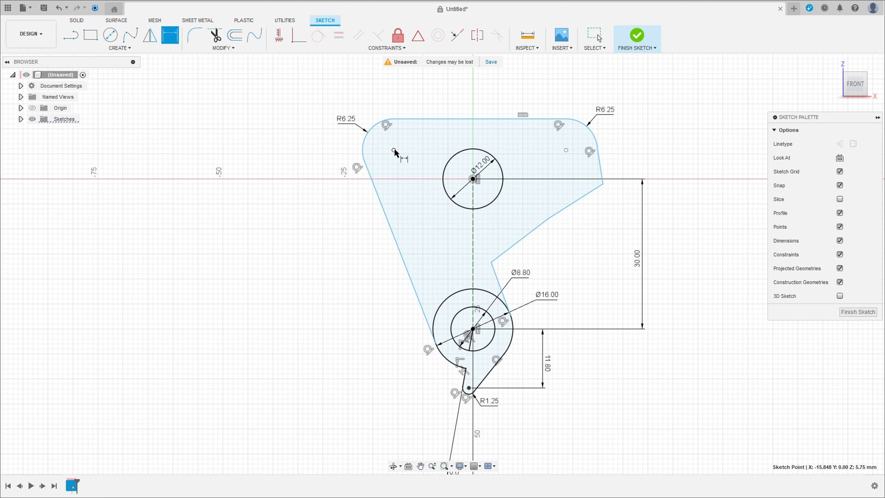
pyautogui.click(566, 150)
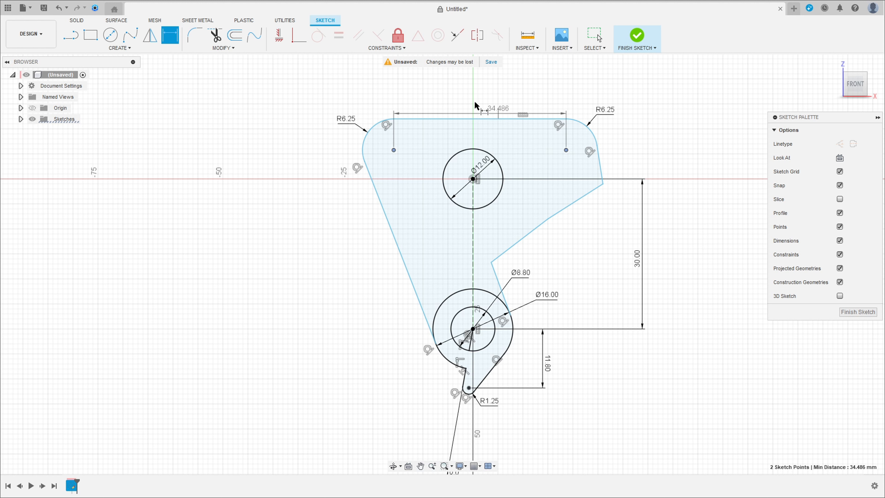
pyautogui.click(483, 86)
pyautogui.write('28,5')
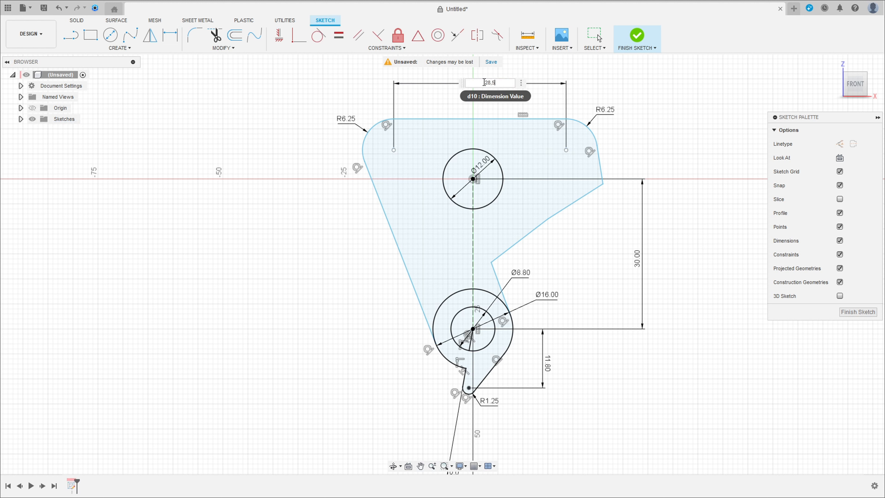
pyautogui.press('Return')
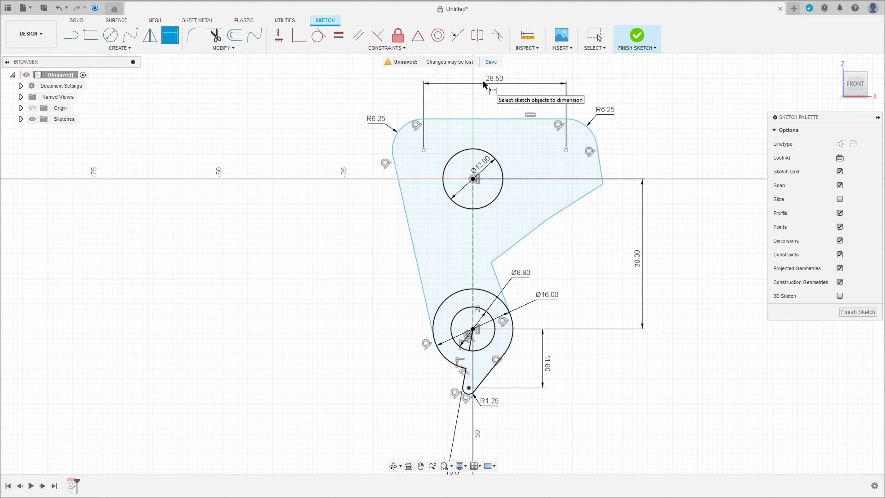
# Dimension the horizontal distance from the upper left fillet centre to the 12 mm circle's centre as 14.25 mm.
pyautogui.click(424, 151)
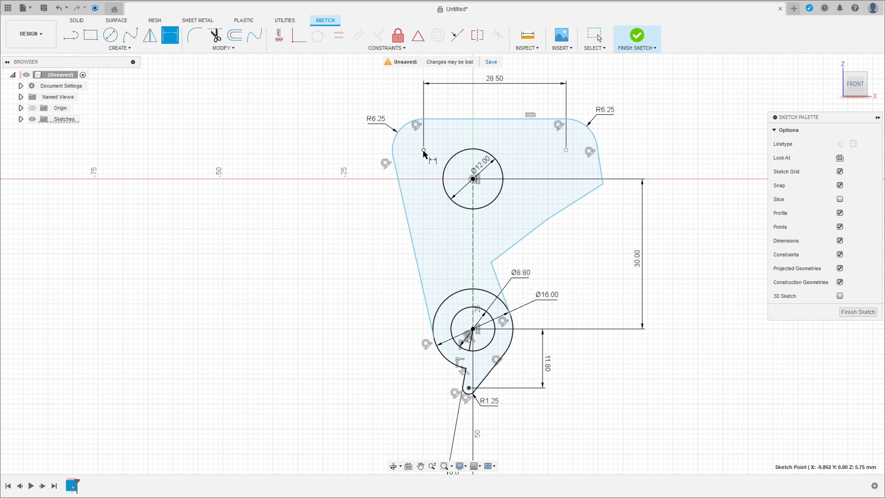
pyautogui.click(473, 179)
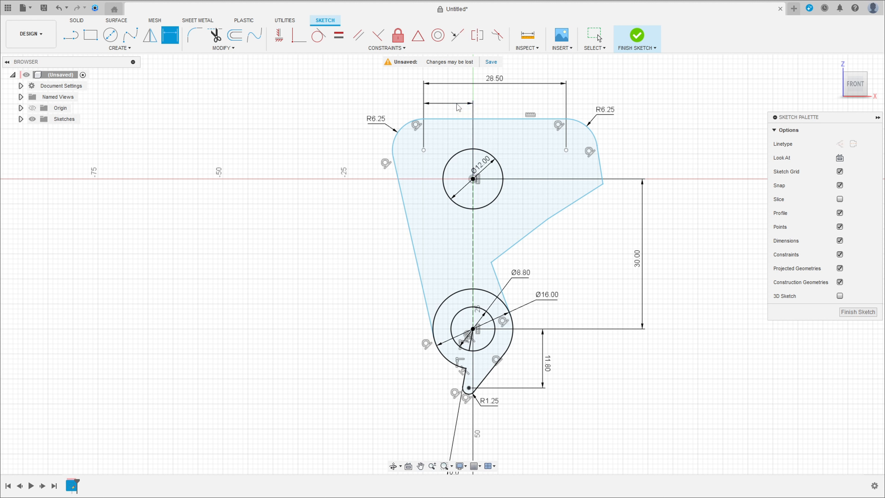
pyautogui.click(457, 103)
pyautogui.write('14,25')
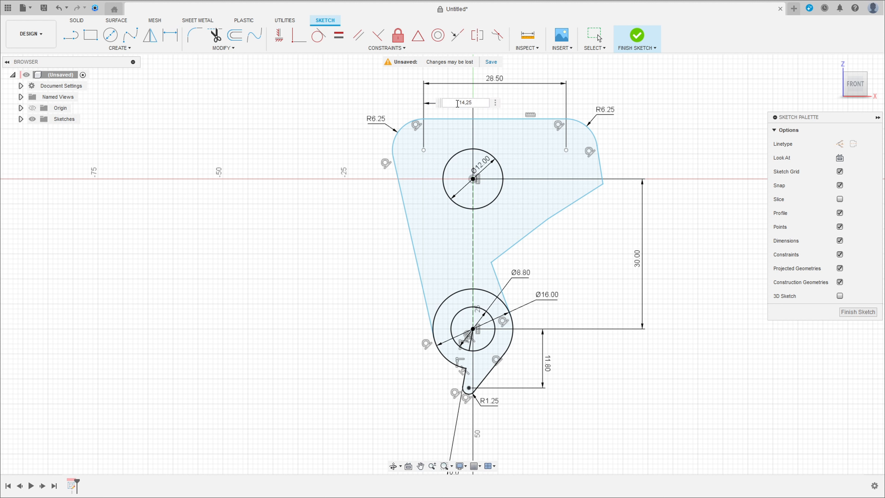
pyautogui.press('Return')
# Move the outline's top horizontal line down to just above the 12 mm circle.
pyautogui.scroll(-5, 460, 109)
pyautogui.moveTo(469, 109); pyautogui.dragTo(488, 184, button='middle')
pyautogui.press('Escape')
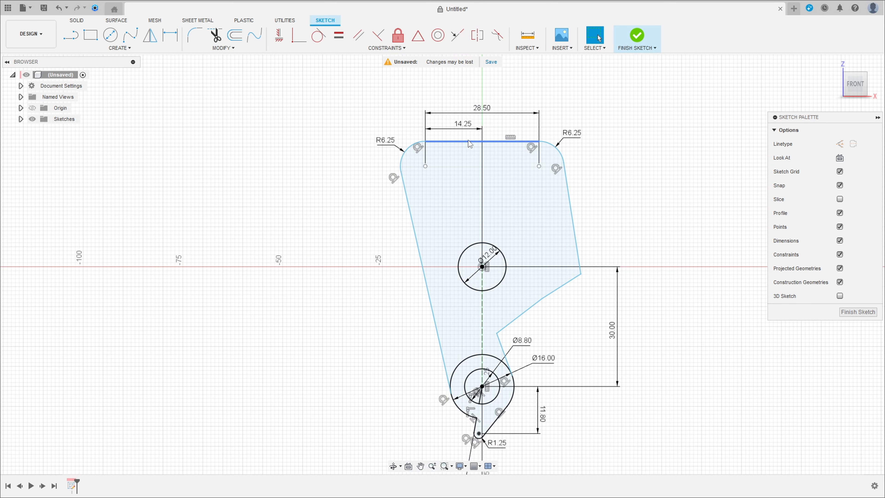
pyautogui.moveTo(469, 141); pyautogui.dragTo(479, 237)
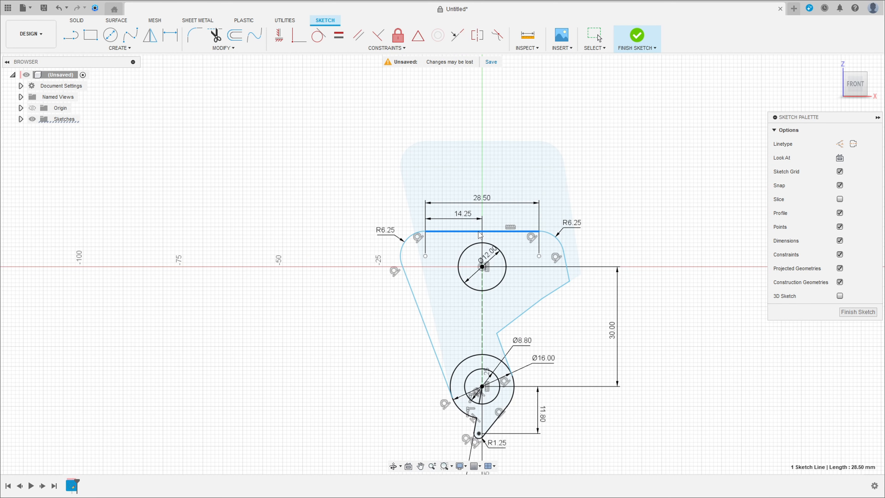
# Constrain the outline's short right-hand line, directly below the upper right fillet, to be vertical.
pyautogui.scroll(2, 629, 254)
pyautogui.moveTo(629, 255)
pyautogui.mouseDown(button='middle')
pyautogui.moveTo(649, 198)
pyautogui.moveTo(670, 191)
pyautogui.mouseUp(button='middle')
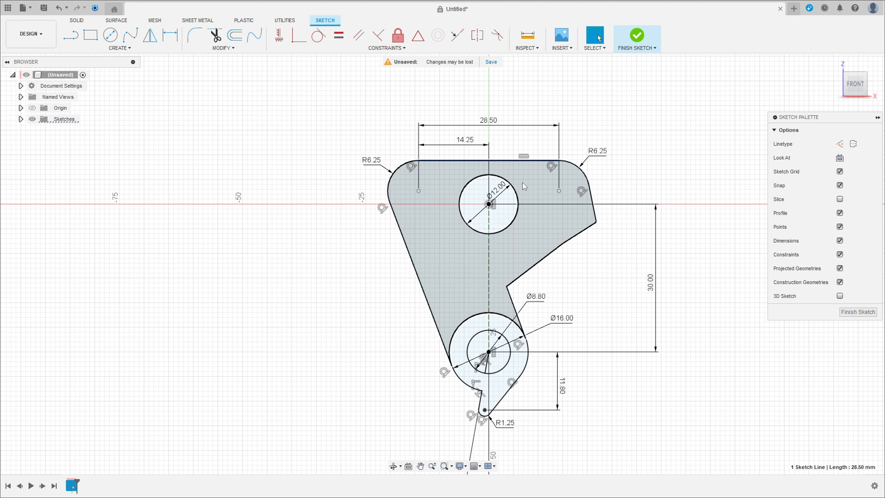
pyautogui.scroll(3, 571, 171)
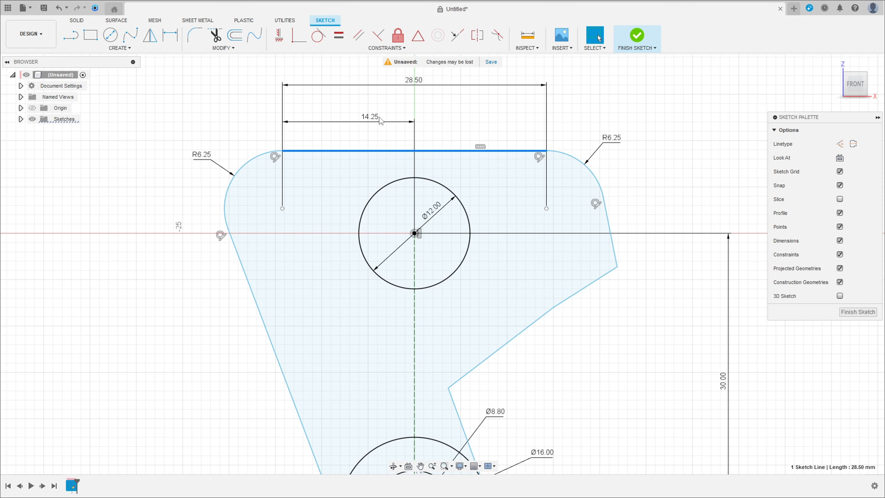
pyautogui.click(285, 39)
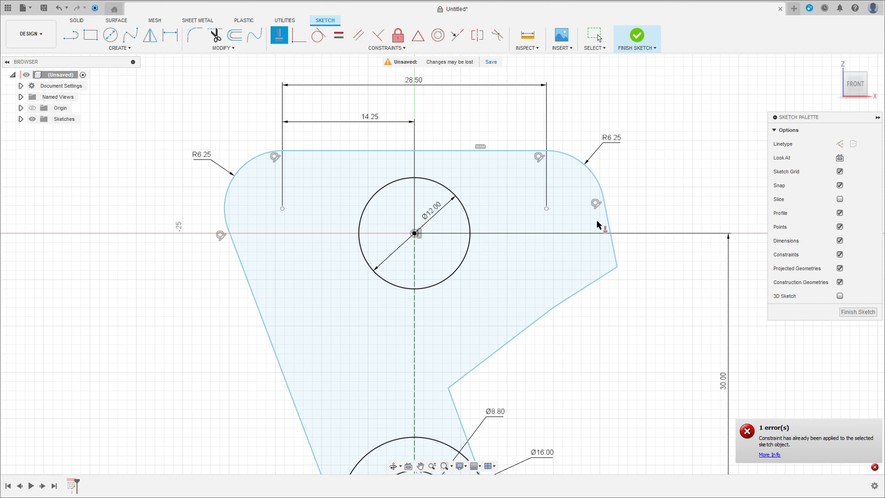
pyautogui.click(611, 233)
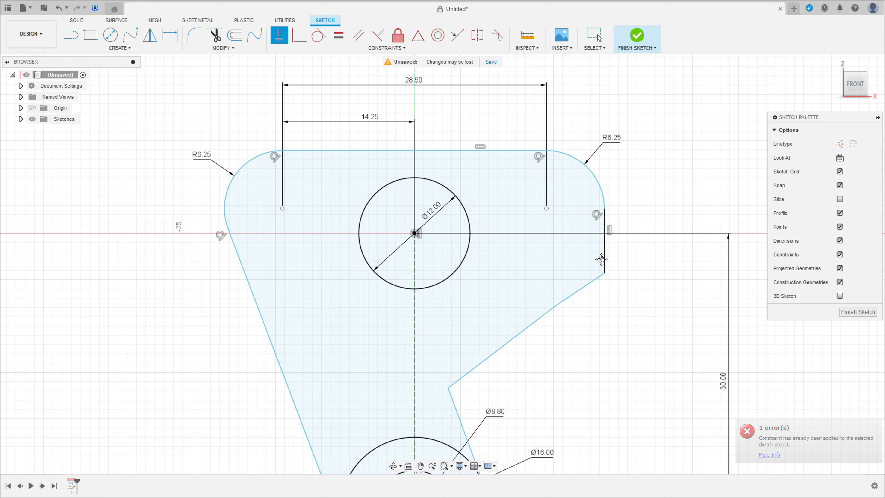
# Fillet the corner at the vertical right-hand line's lower end with a 5 mm radius.
pyautogui.moveTo(599, 264); pyautogui.dragTo(617, 176, button='middle')
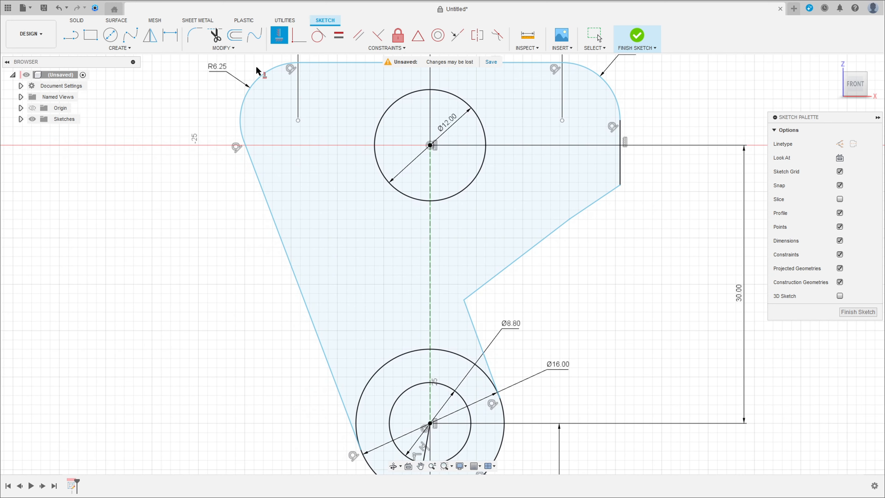
pyautogui.click(195, 35)
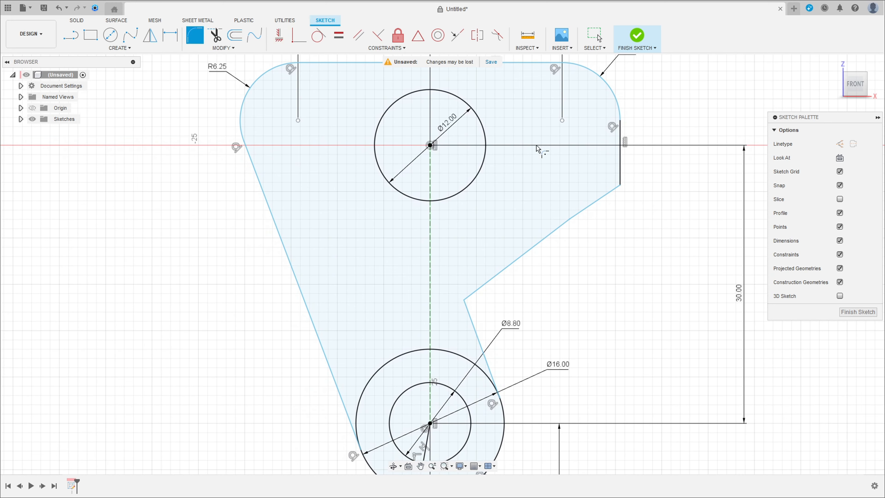
pyautogui.click(619, 187)
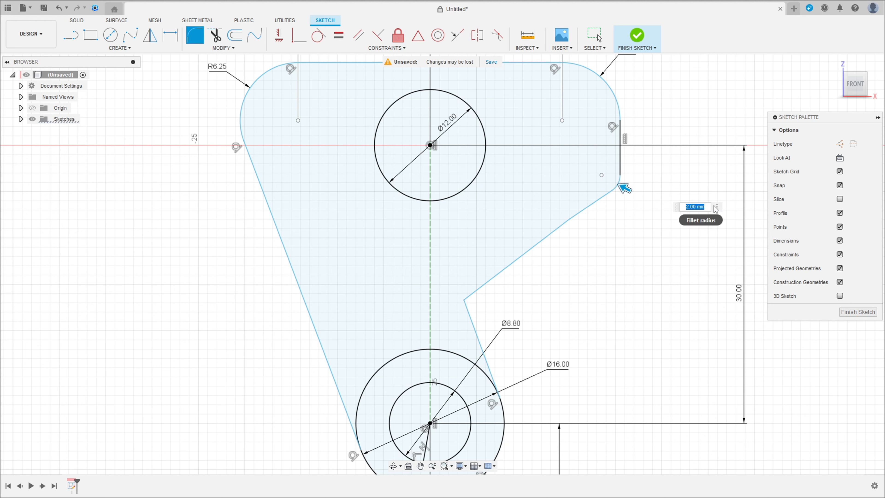
pyautogui.press('Return')
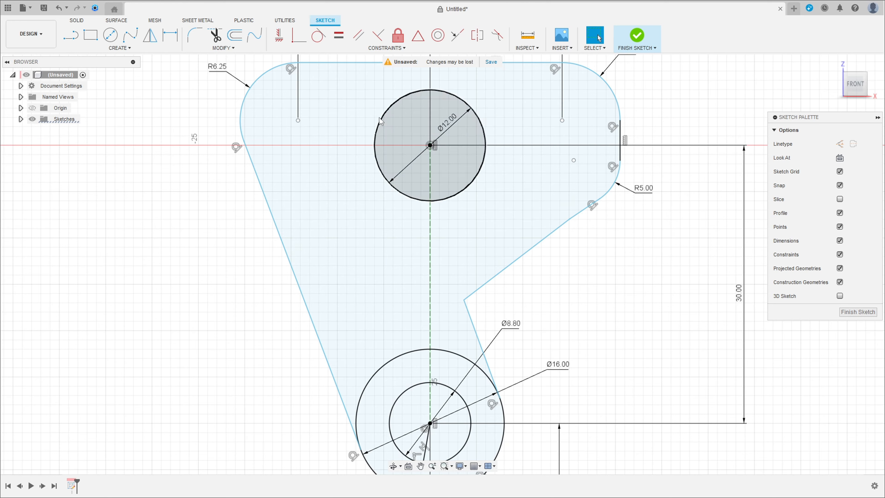
# Dimension the vertical right-hand line's length as 6.8 mm.
pyautogui.press('d')
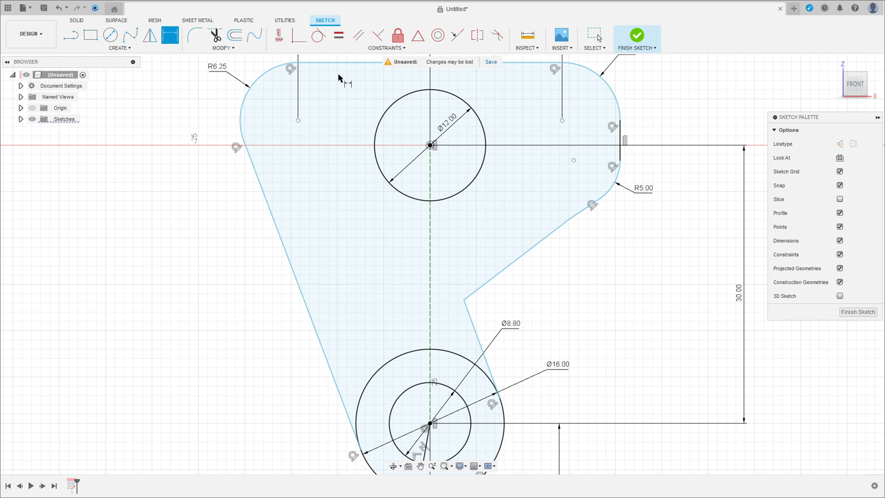
pyautogui.click(621, 141)
pyautogui.click(678, 136)
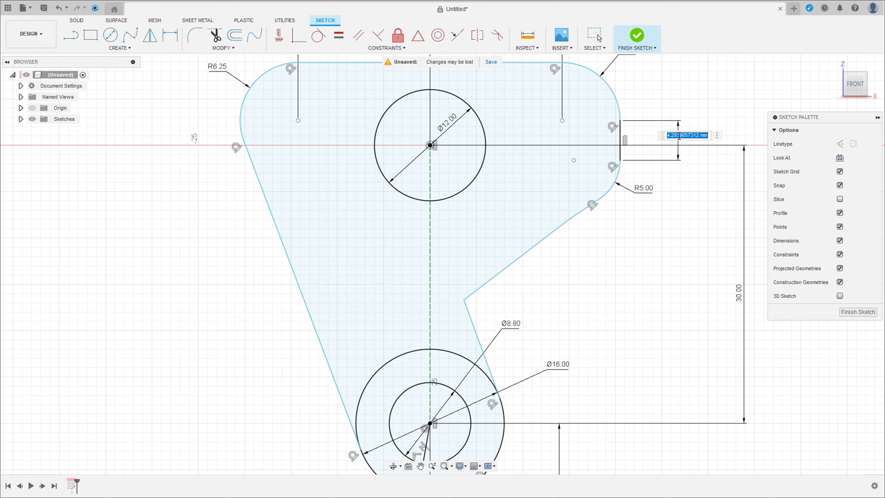
pyautogui.press('Return')
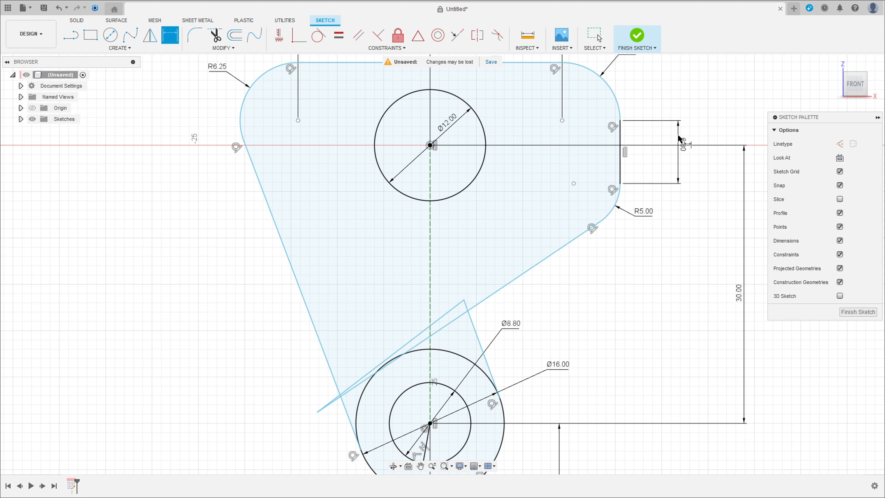
pyautogui.press('Escape')
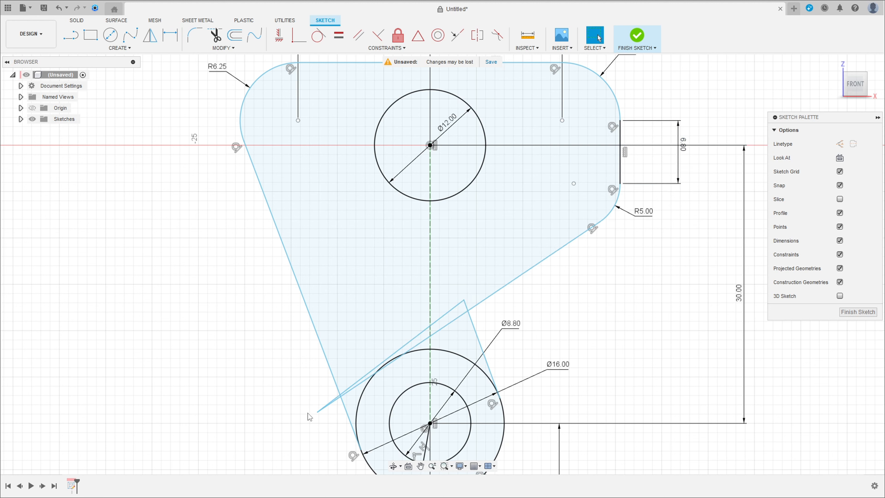
# Pull the displaced vertex back, delete the short sloped line at the inner corner, and join the remaining sloped line to that corner.
pyautogui.moveTo(318, 414)
pyautogui.mouseDown()
pyautogui.moveTo(525, 259)
pyautogui.moveTo(544, 255)
pyautogui.moveTo(508, 280)
pyautogui.mouseUp()
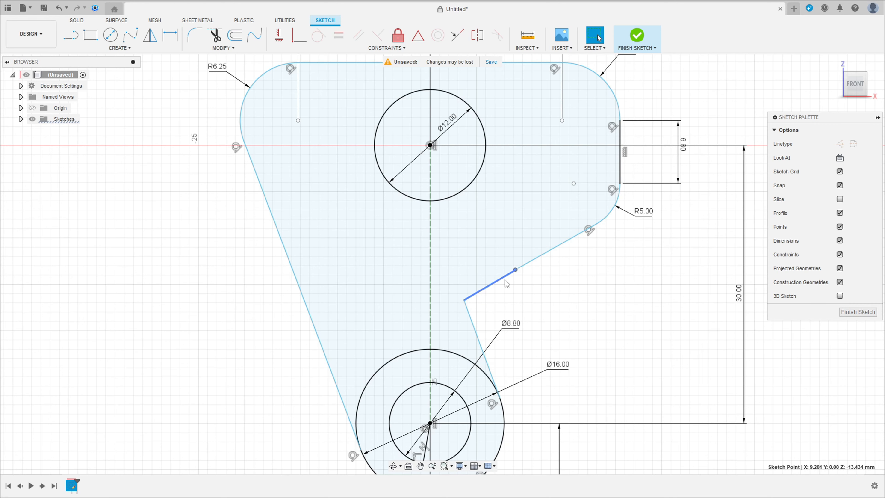
pyautogui.click(505, 280)
pyautogui.press('Delete')
pyautogui.moveTo(515, 271); pyautogui.dragTo(464, 300)
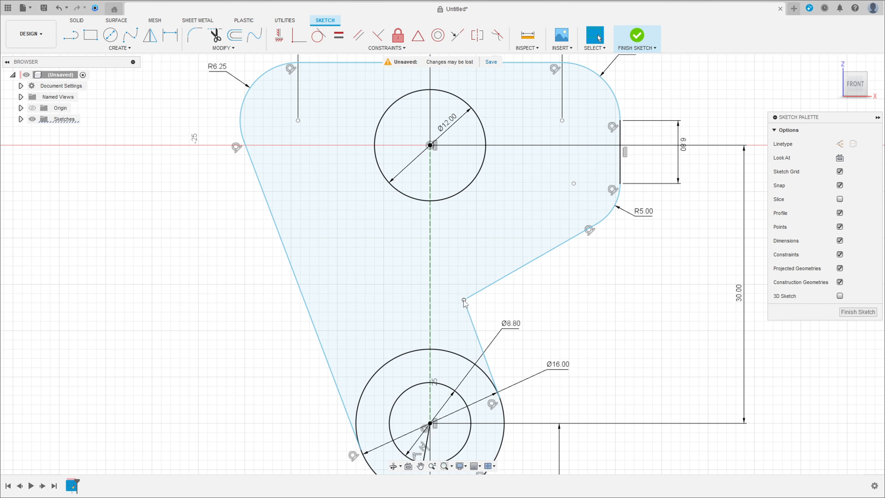
# Fillet the outline's inner corner above the 16 mm circle with an 8 mm radius.
pyautogui.click(195, 36)
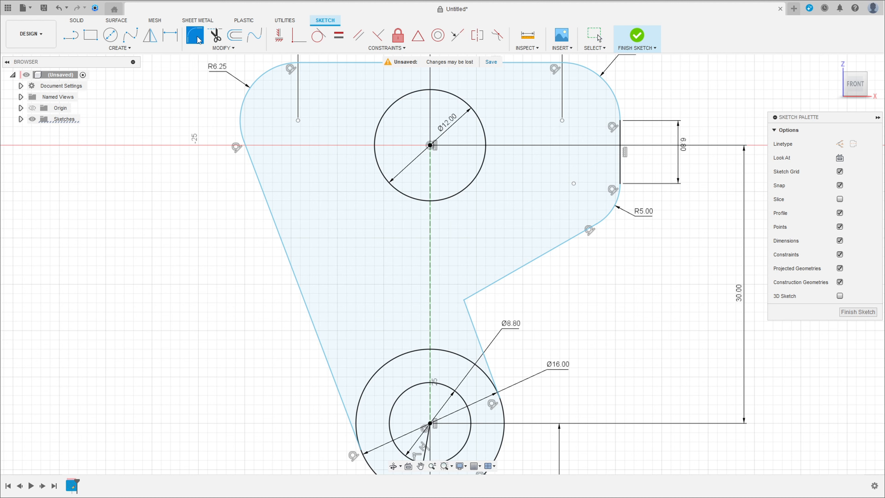
pyautogui.click(464, 299)
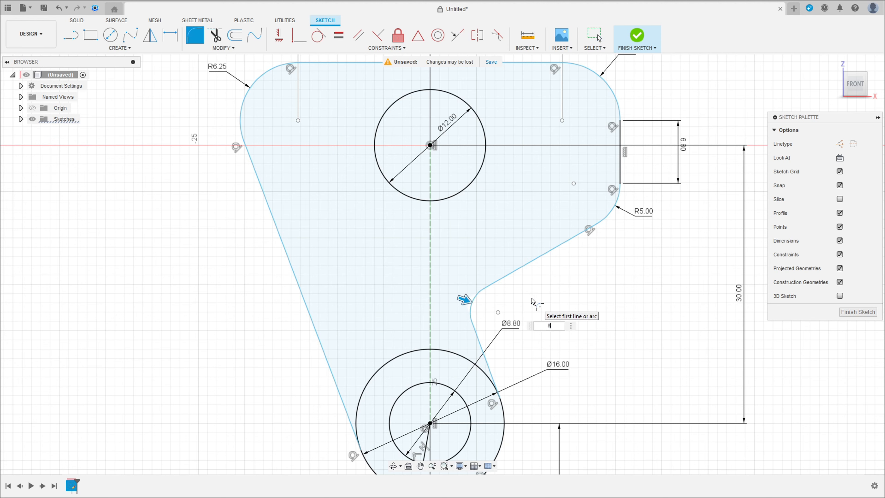
pyautogui.press('Return')
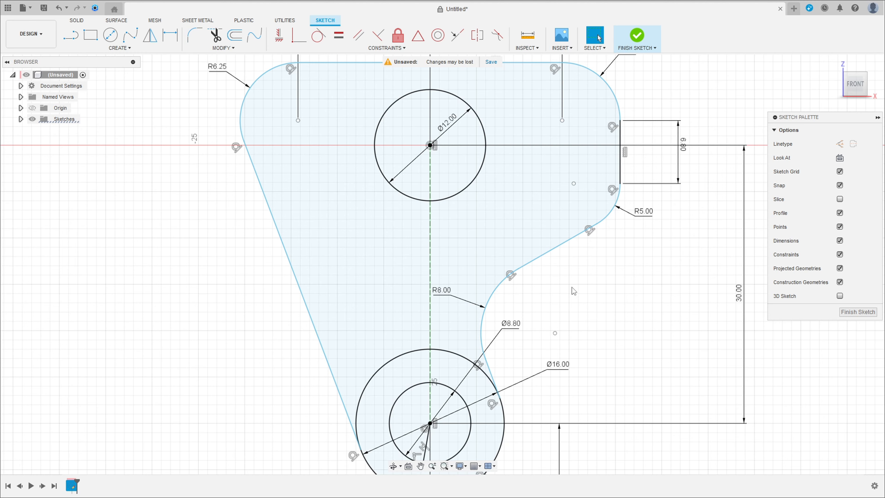
# Try to apply a tangent constraint between the short line below the 8 mm fillet and the 16 mm circle.
pyautogui.moveTo(545, 301)
pyautogui.mouseDown(button='middle')
pyautogui.moveTo(546, 259)
pyautogui.moveTo(556, 254)
pyautogui.mouseUp(button='middle')
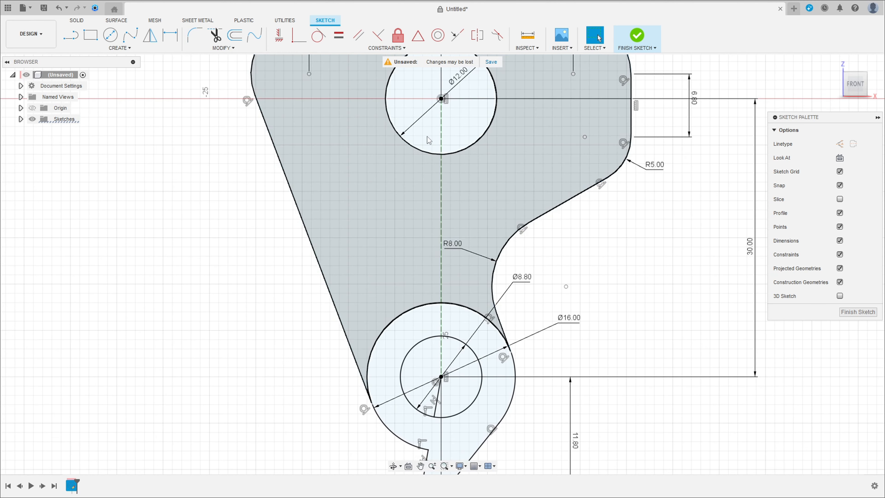
pyautogui.click(318, 34)
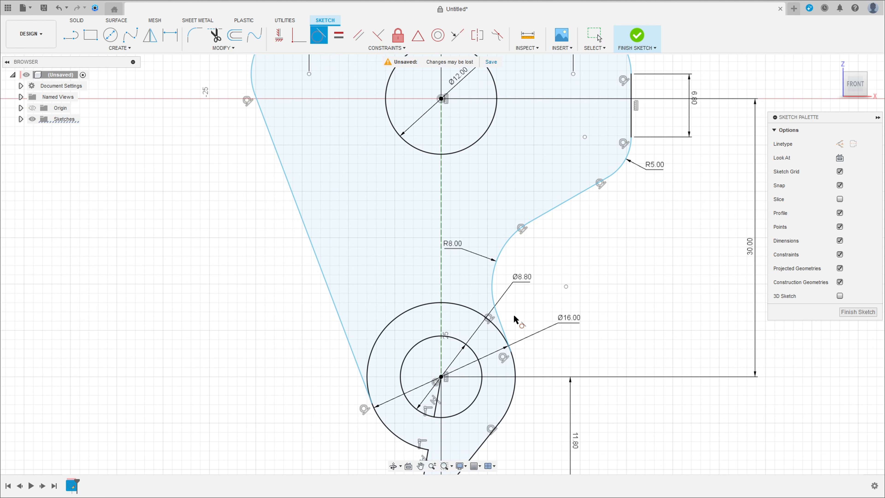
pyautogui.click(505, 331)
pyautogui.click(516, 368)
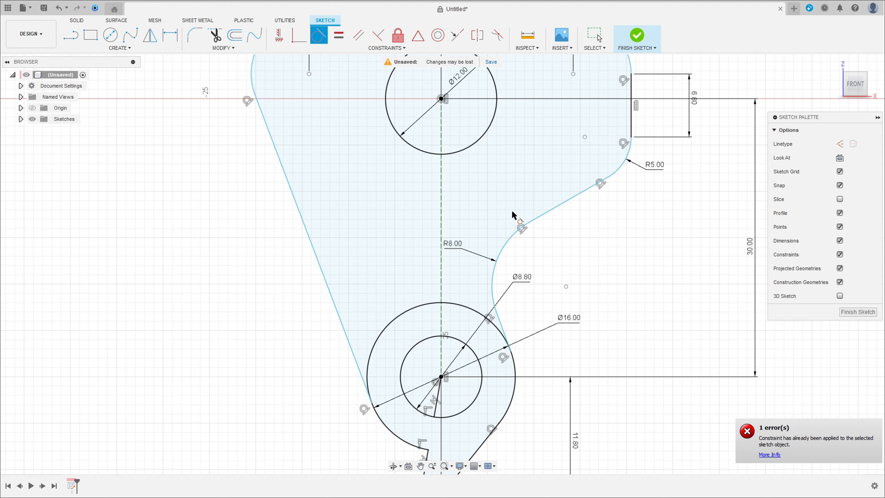
# Dimension the angle between the sloped line below the 5 mm fillet and the vertical right-hand line as 60°.
pyautogui.press('Escape')
pyautogui.click(170, 37)
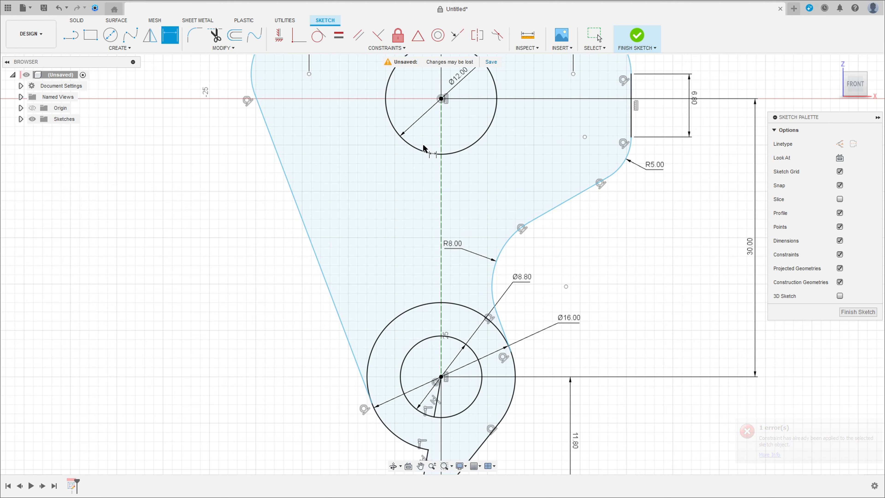
pyautogui.click(572, 201)
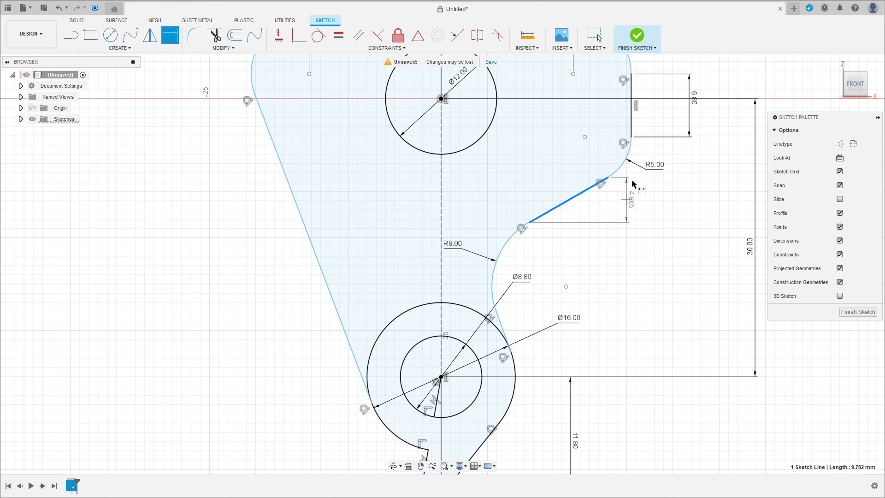
pyautogui.click(631, 130)
pyautogui.click(603, 225)
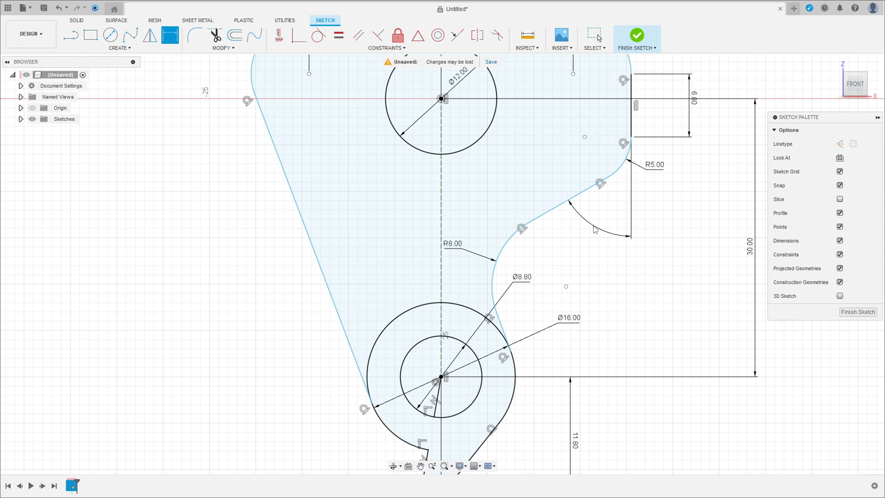
pyautogui.write('60')
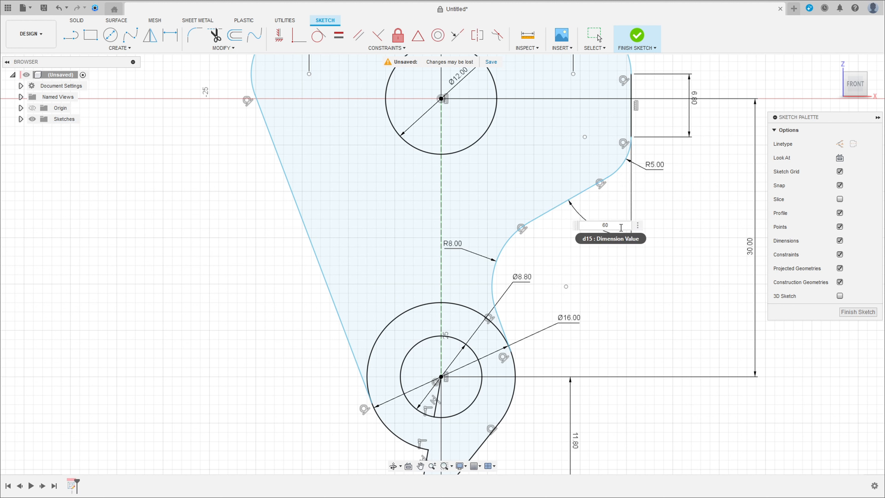
pyautogui.press('Return')
pyautogui.scroll(-3, 581, 302)
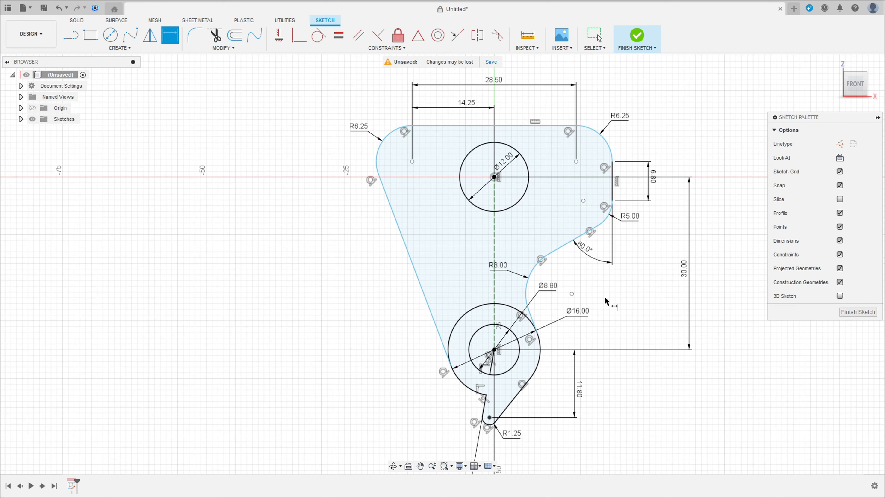
pyautogui.press('Escape')
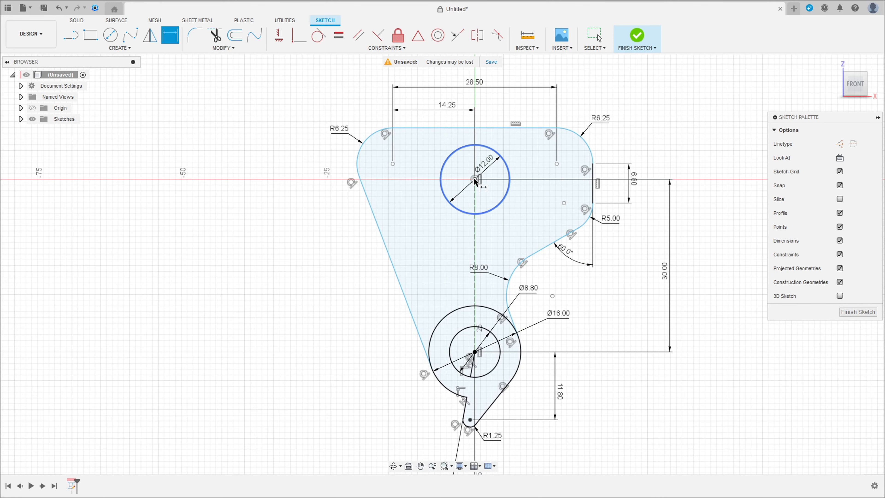
# Dimension the distance from the 12 mm circle's center to the sloped line as 12.5 mm.
pyautogui.click(474, 179)
pyautogui.keyDown('shift'); pyautogui.click(554, 247); pyautogui.keyUp('shift')
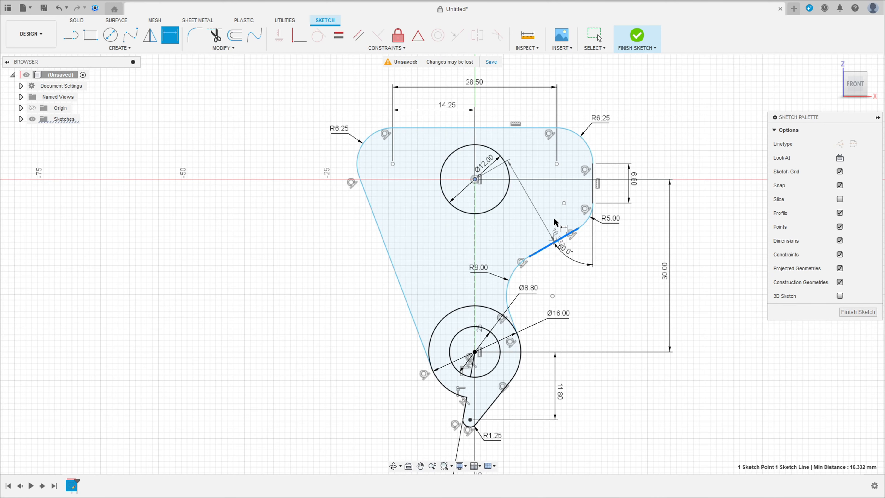
pyautogui.click(656, 125)
pyautogui.write('12')
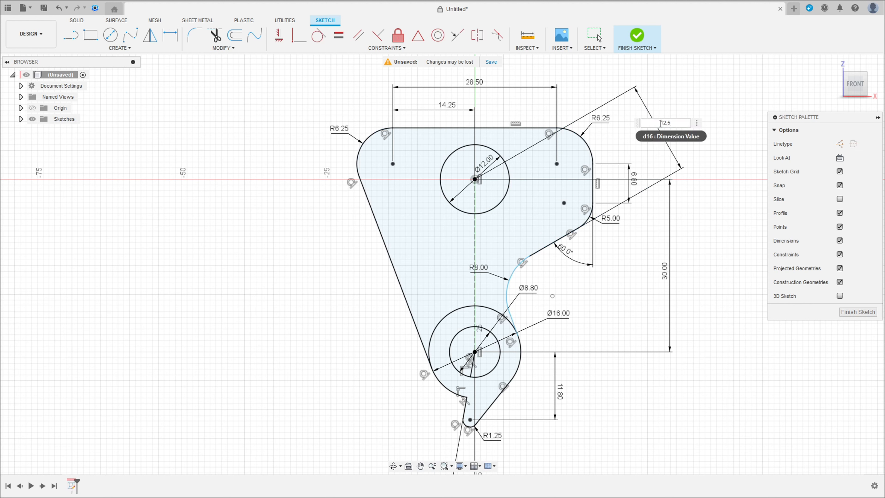
pyautogui.write(',5')
pyautogui.press('Return')
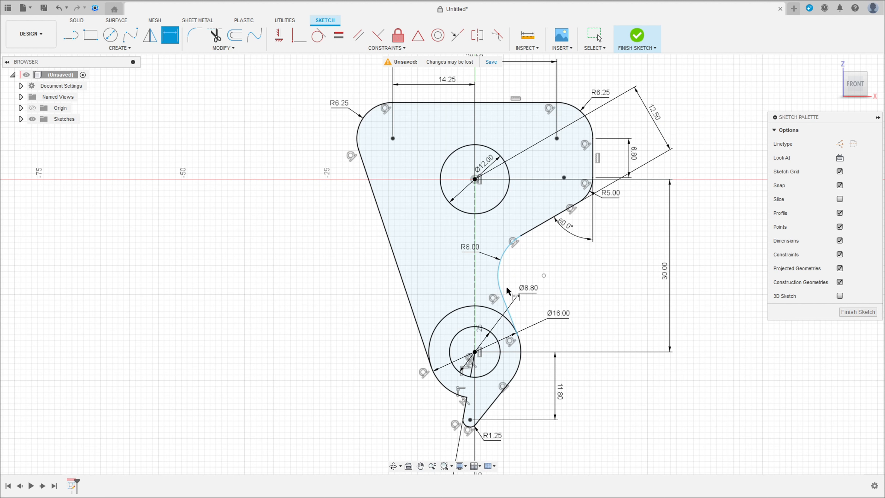
pyautogui.press('Escape')
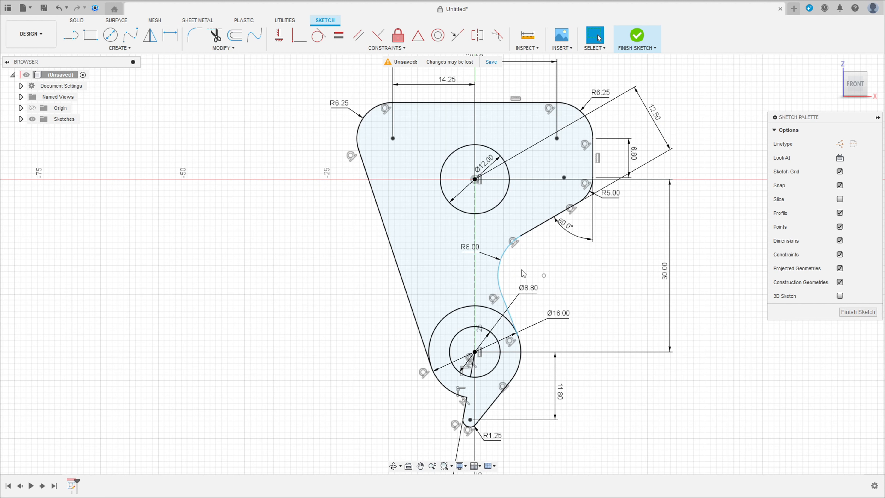
# Dimension the angle between the two lines on either side of the 8 mm fillet as 100°.
pyautogui.click(170, 34)
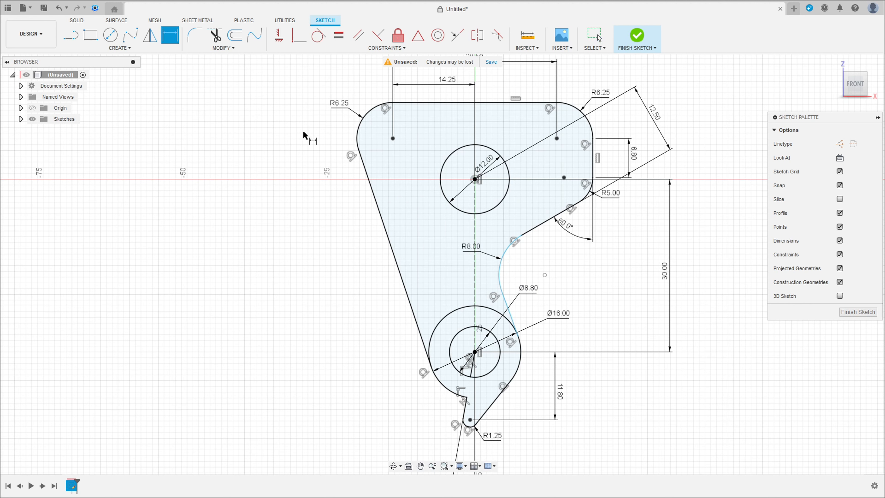
pyautogui.click(544, 224)
pyautogui.click(509, 310)
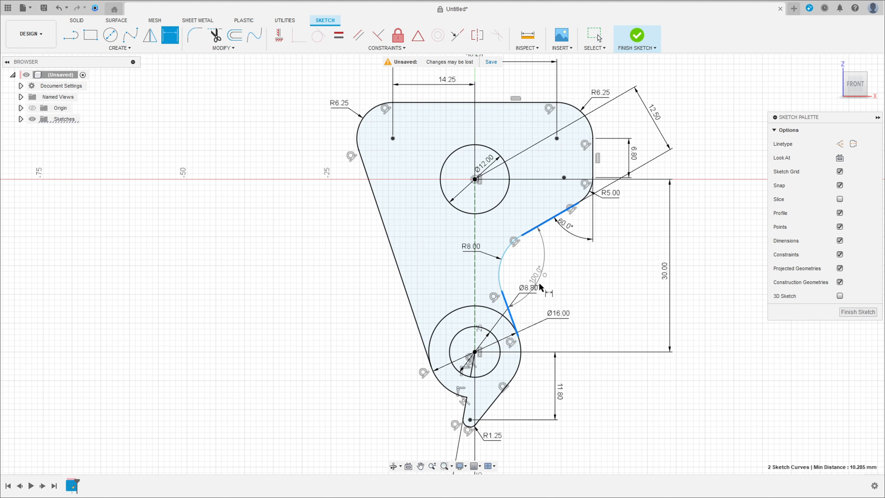
pyautogui.click(547, 288)
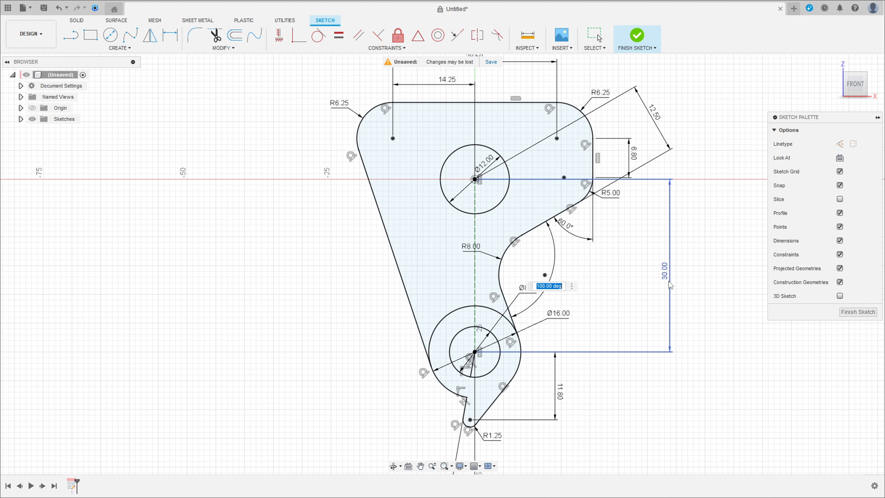
pyautogui.press('Return')
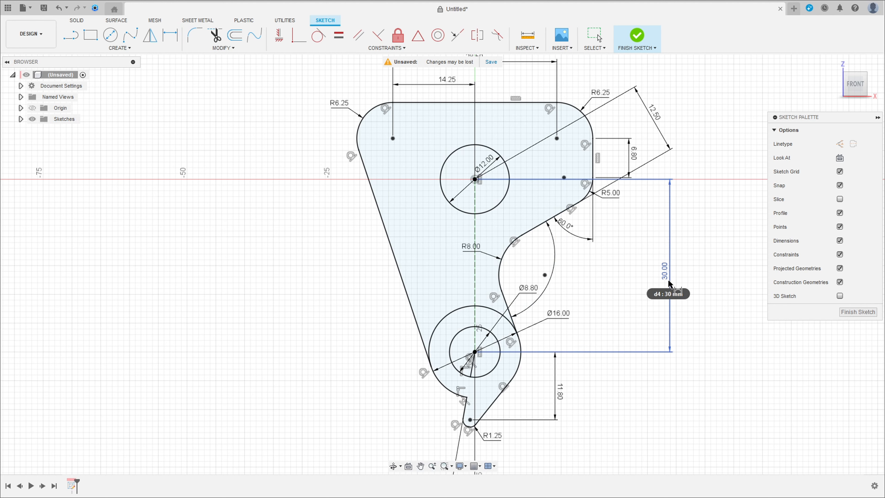
# Reposition the 12.5 mm, R5, 60°, 100°, Ø8.8 and Ø16 dimension labels so they no longer crowd the profile.
pyautogui.scroll(-2, 569, 208)
pyautogui.moveTo(564, 203); pyautogui.dragTo(537, 240, button='middle')
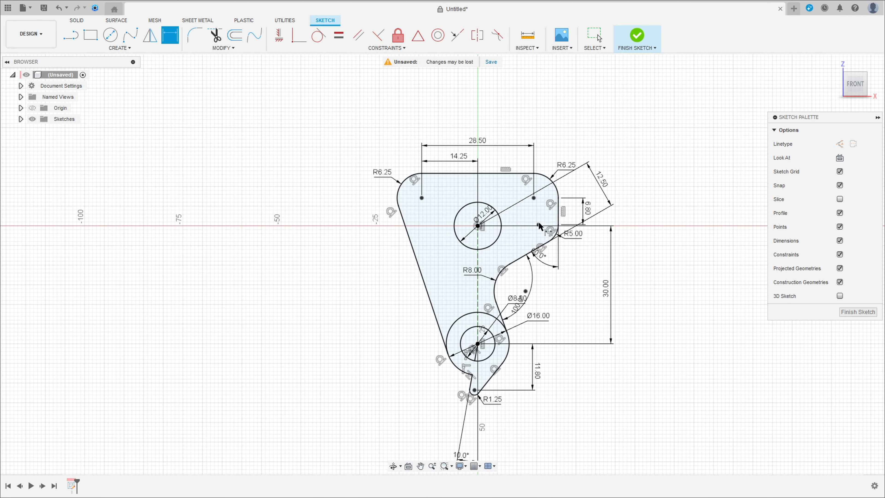
pyautogui.press('Escape')
pyautogui.moveTo(597, 181); pyautogui.dragTo(514, 231)
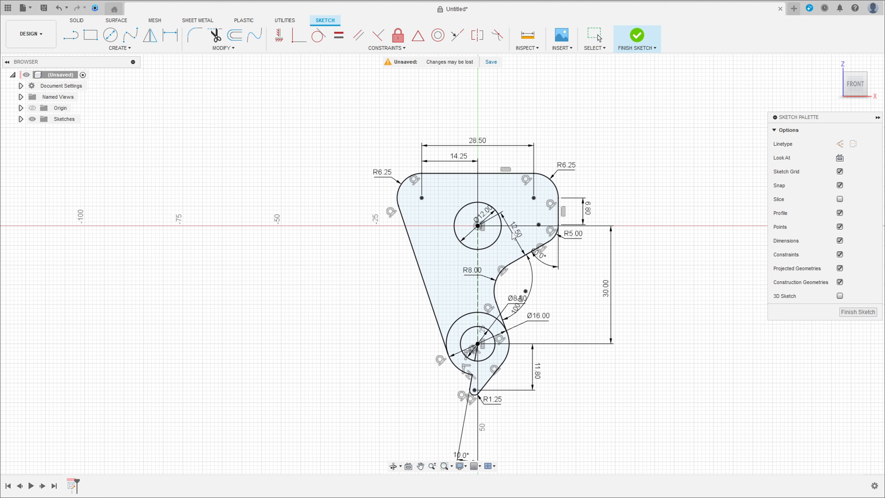
pyautogui.moveTo(575, 242); pyautogui.dragTo(554, 276)
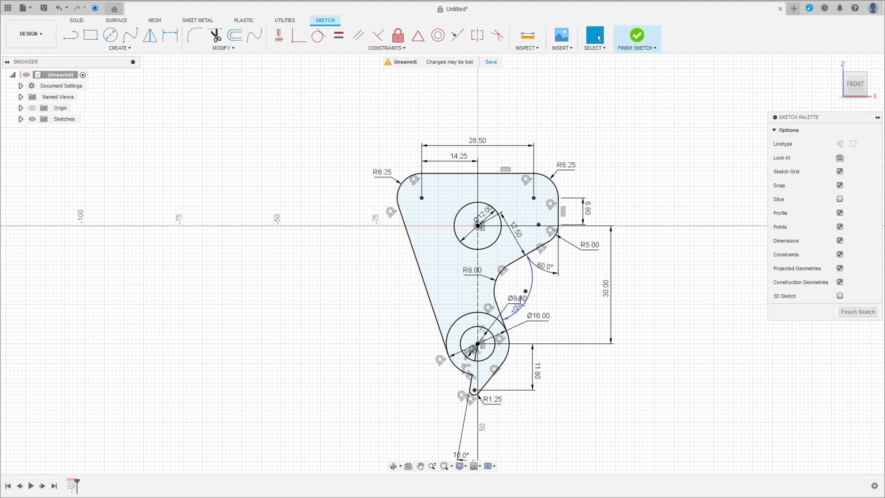
pyautogui.moveTo(521, 302); pyautogui.dragTo(496, 279)
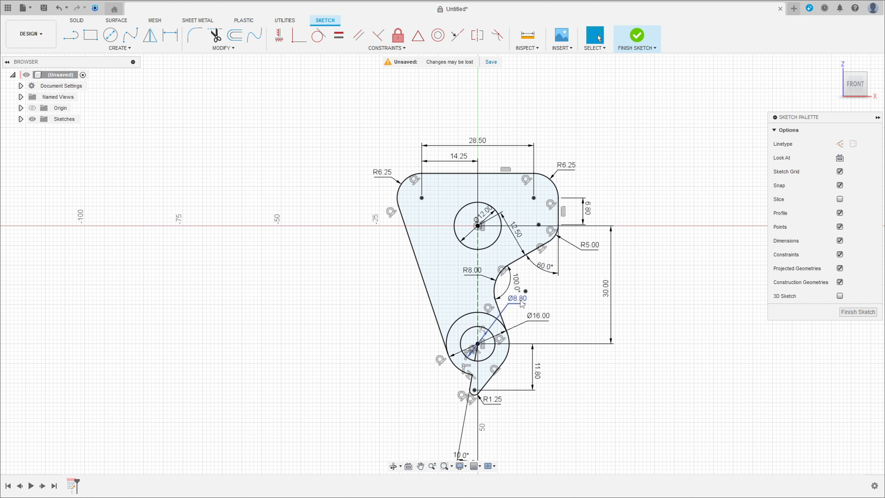
pyautogui.moveTo(520, 309); pyautogui.dragTo(416, 356)
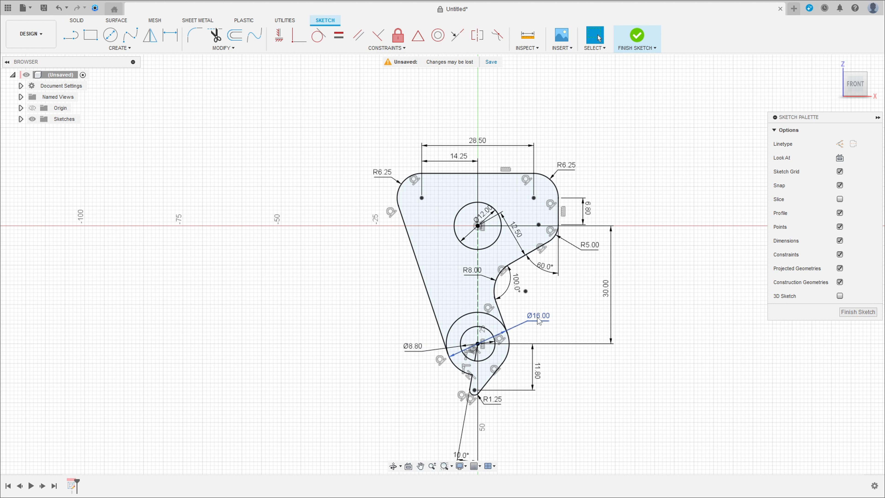
pyautogui.moveTo(547, 322); pyautogui.dragTo(390, 332)
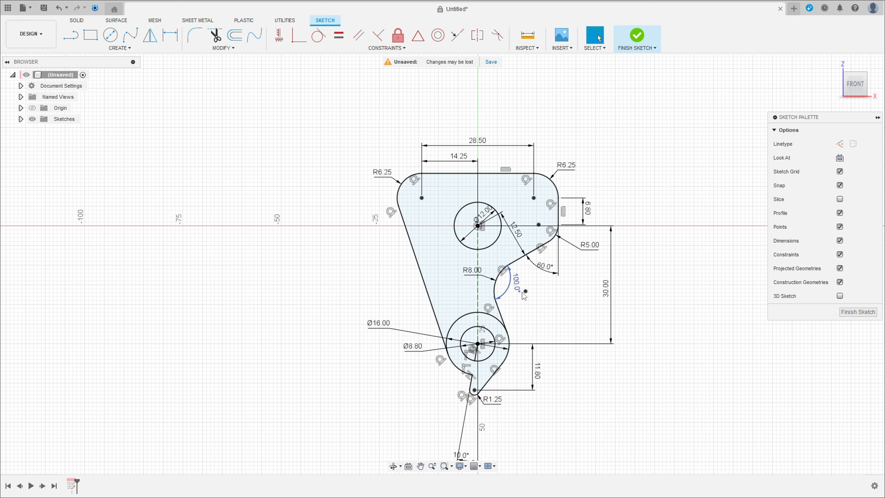
pyautogui.moveTo(524, 296); pyautogui.dragTo(537, 297, button='middle')
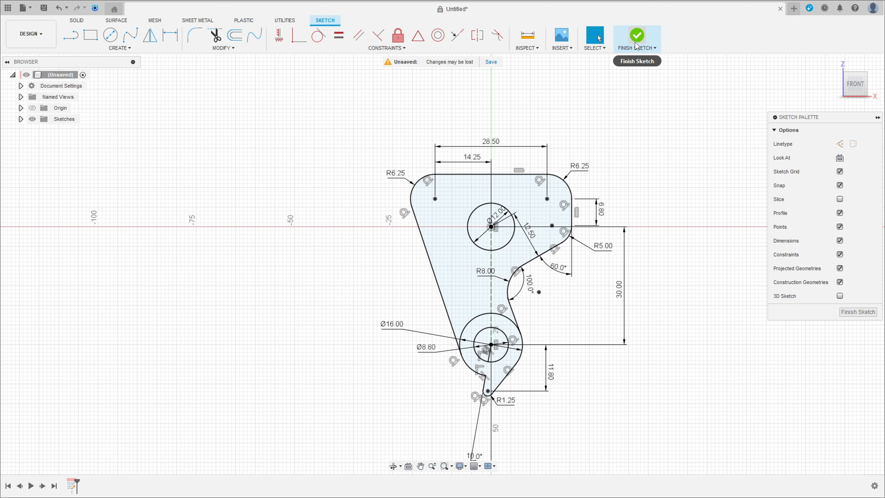
# Finish the sketch and extrude the outer profile and the ring around the small hole 8 mm as a new body.
pyautogui.click(637, 35)
pyautogui.click(94, 40)
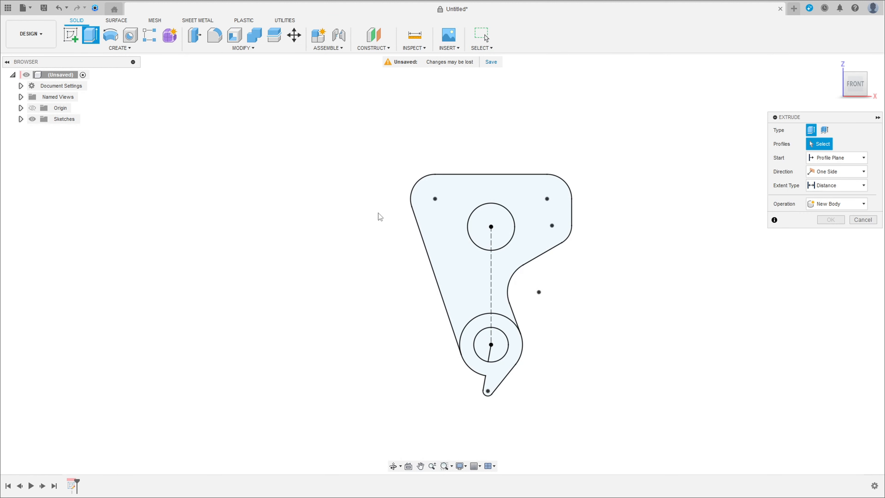
pyautogui.click(453, 245)
pyautogui.click(468, 352)
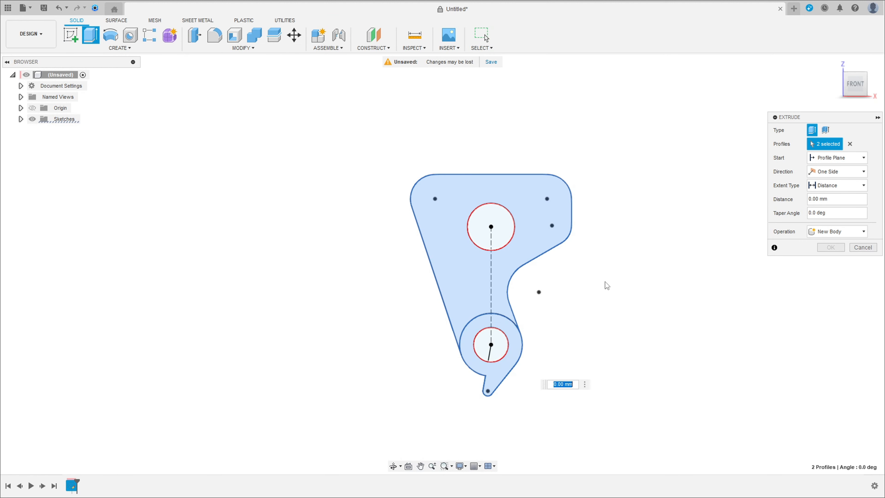
pyautogui.moveTo(599, 263)
pyautogui.keyDown('shift'); pyautogui.mouseDown(button='middle')
pyautogui.moveTo(573, 247)
pyautogui.moveTo(564, 276)
pyautogui.moveTo(574, 282)
pyautogui.mouseUp(button='middle'); pyautogui.keyUp('shift')
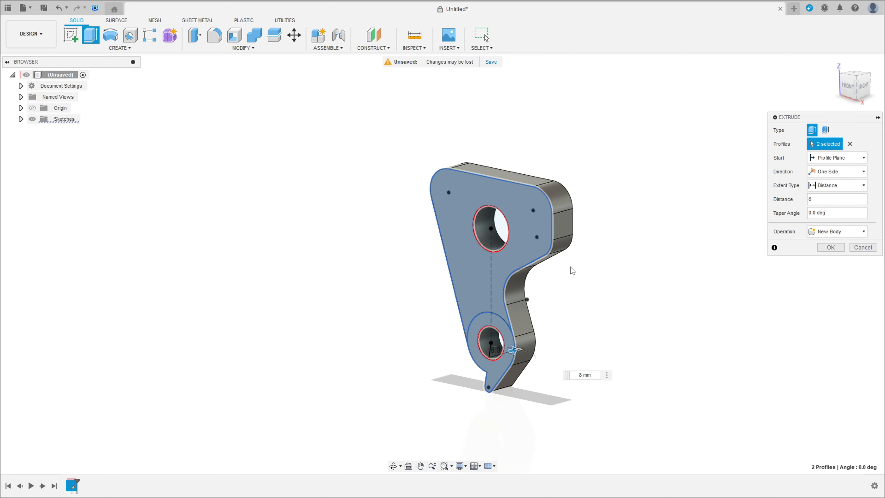
pyautogui.click(831, 247)
# Start a new sketch on the front face of the lever body.
pyautogui.keyDown('shift'); pyautogui.moveTo(616, 256); pyautogui.dragTo(640, 272, button='middle'); pyautogui.keyUp('shift')
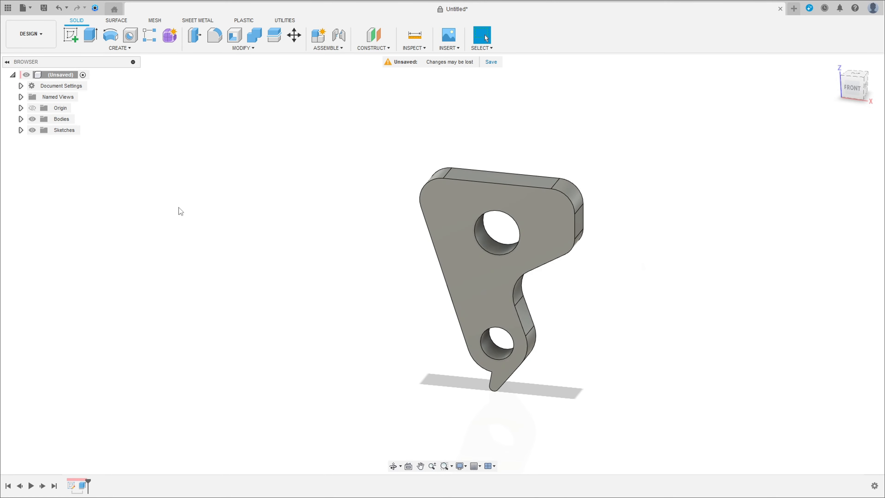
pyautogui.click(71, 35)
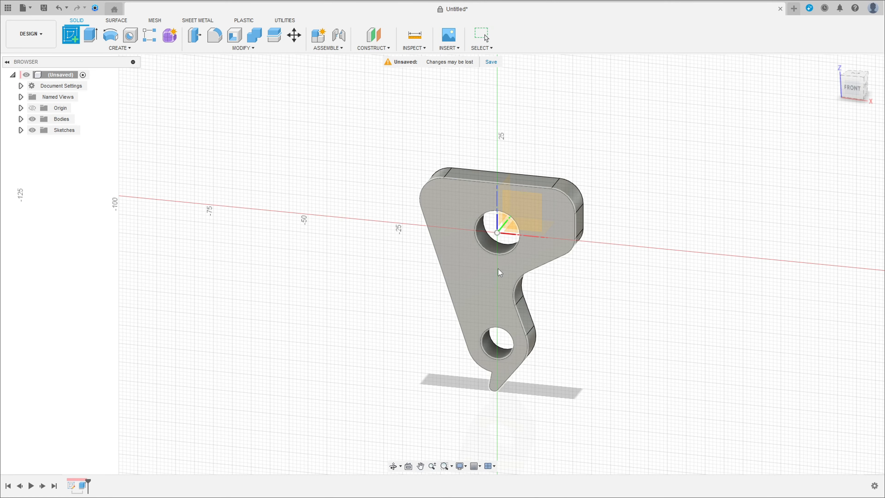
pyautogui.click(497, 269)
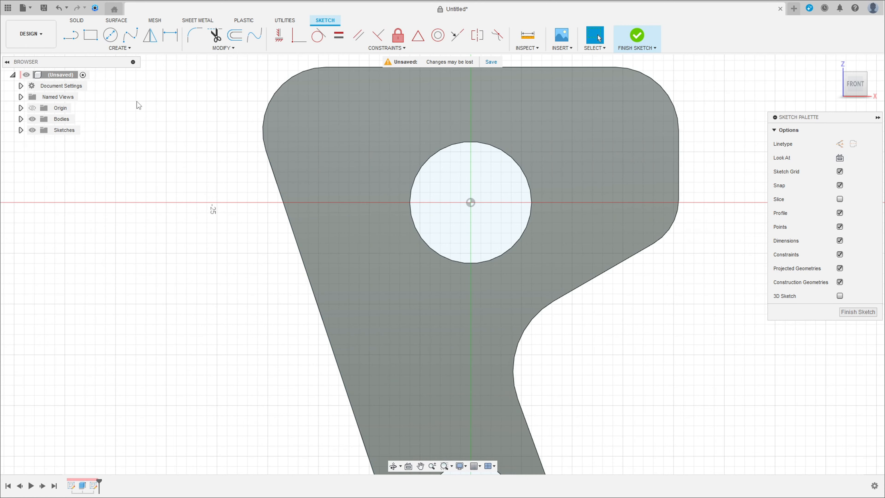
pyautogui.click(110, 49)
pyautogui.moveTo(98, 86)
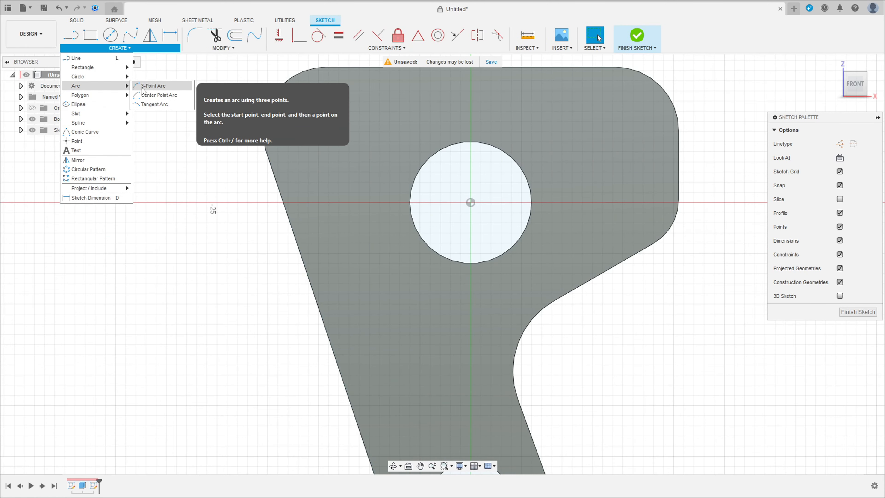
pyautogui.click(155, 95)
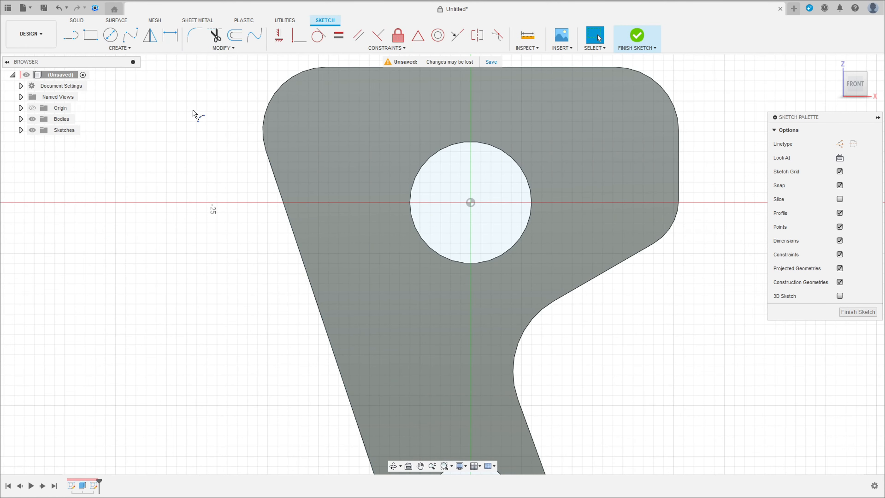
pyautogui.click(471, 203)
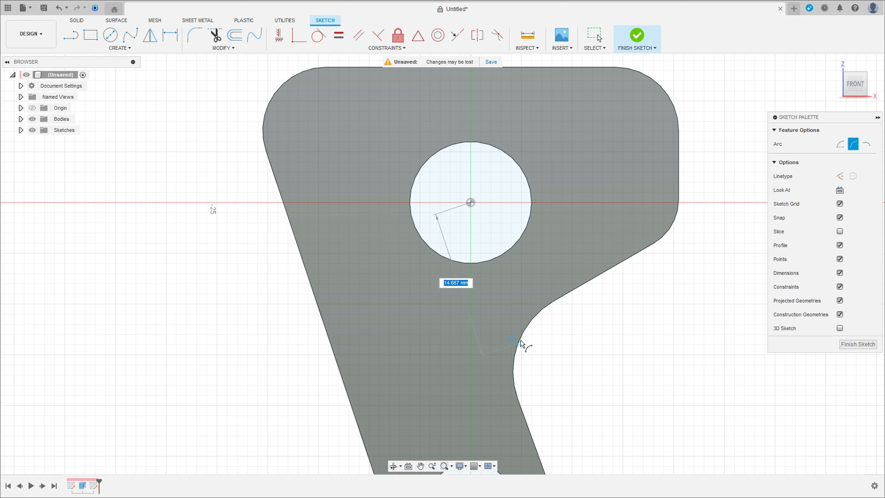
pyautogui.click(530, 326)
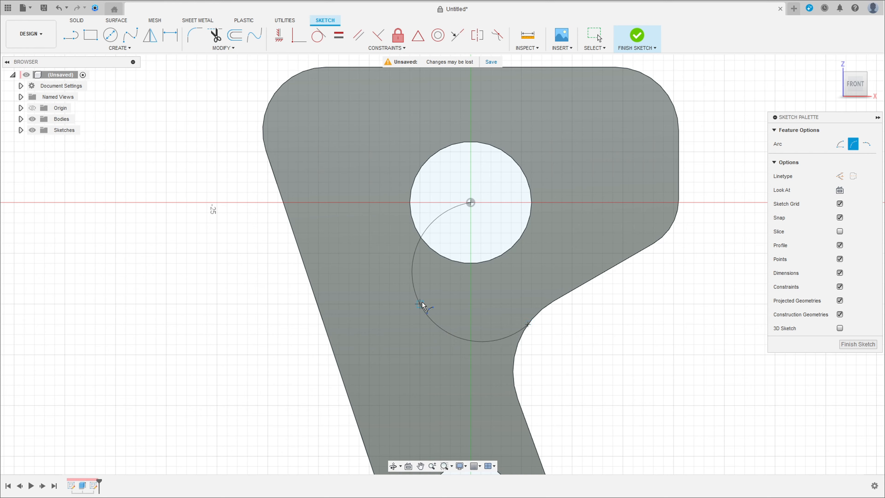
pyautogui.press('Escape')
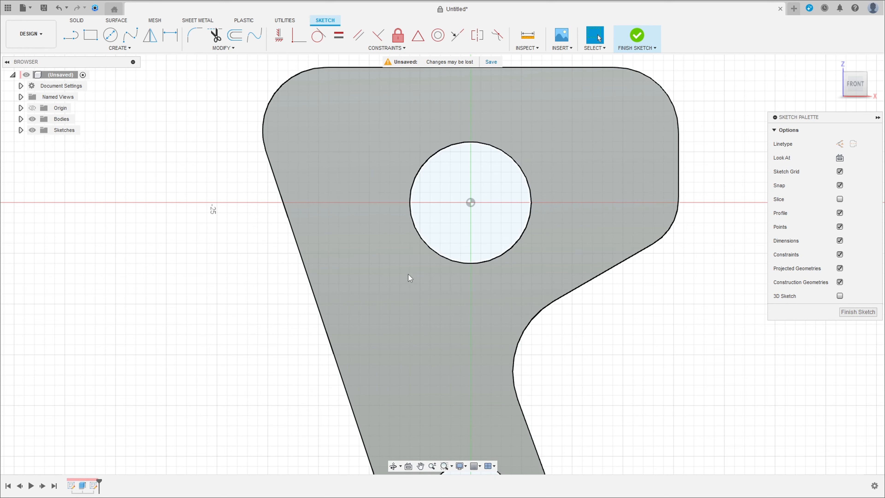
# Sketch a three-point arc of about 13.7 mm radius below the large hole, starting on the lever's concave fillet edge.
pyautogui.click(115, 49)
pyautogui.moveTo(110, 88)
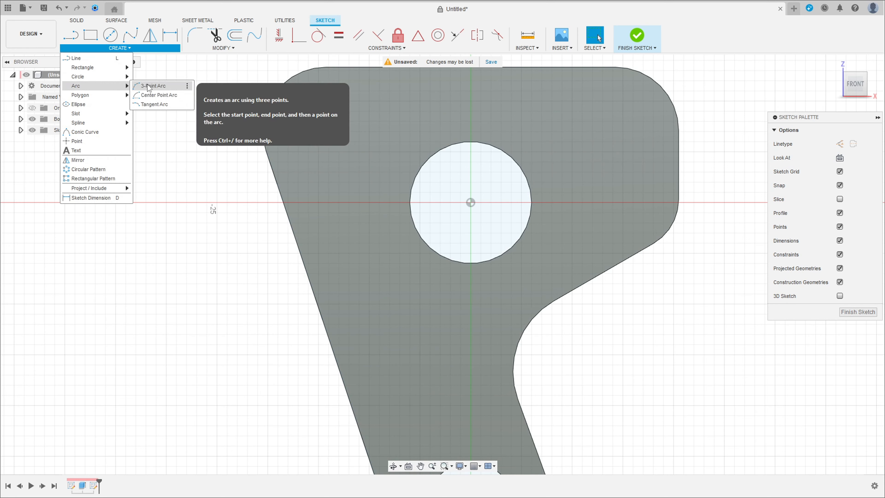
pyautogui.click(150, 88)
pyautogui.click(528, 325)
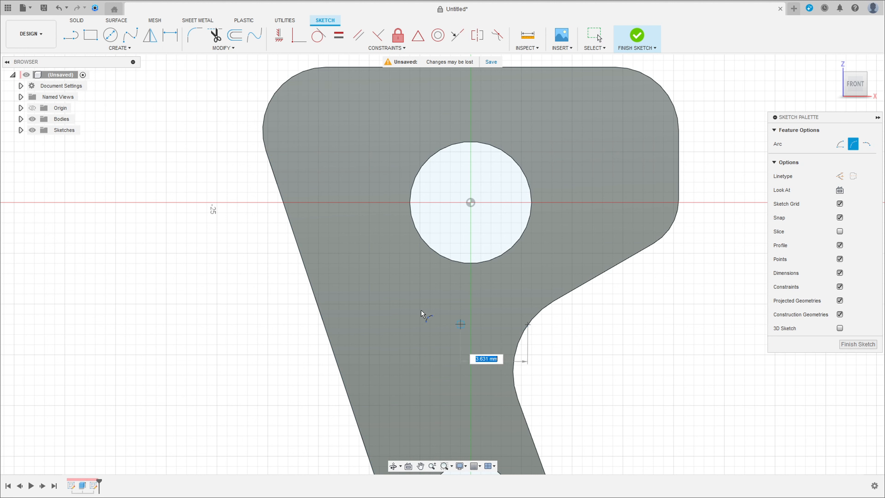
pyautogui.click(390, 294)
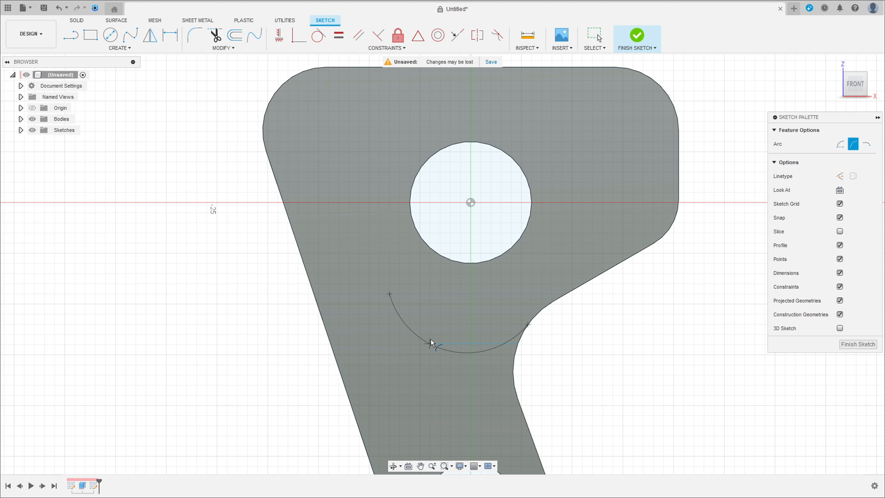
pyautogui.click(410, 294)
# Draw a line from the arc's free end to the long slanted edge and make it tangent to the arc.
pyautogui.press('l')
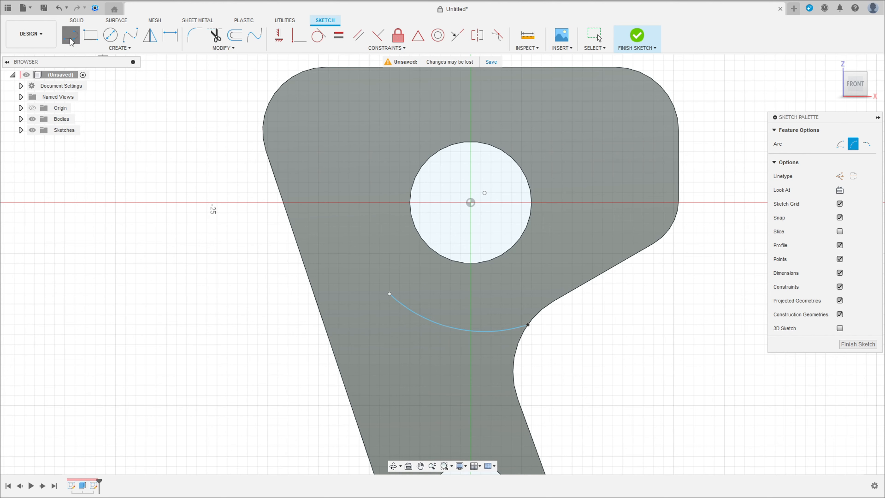
pyautogui.click(389, 295)
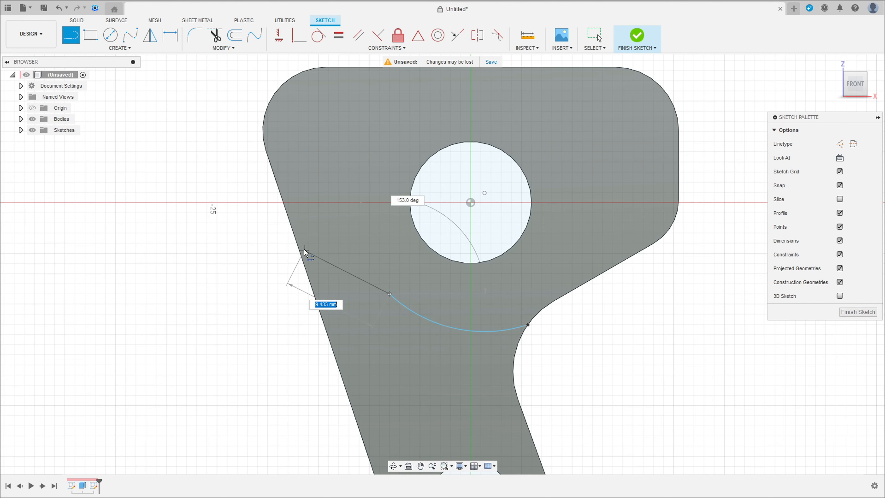
pyautogui.click(293, 231)
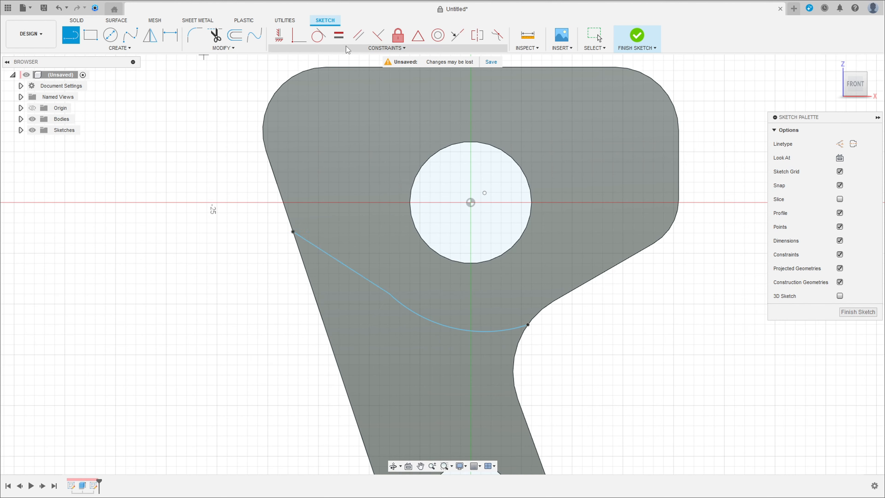
pyautogui.click(318, 34)
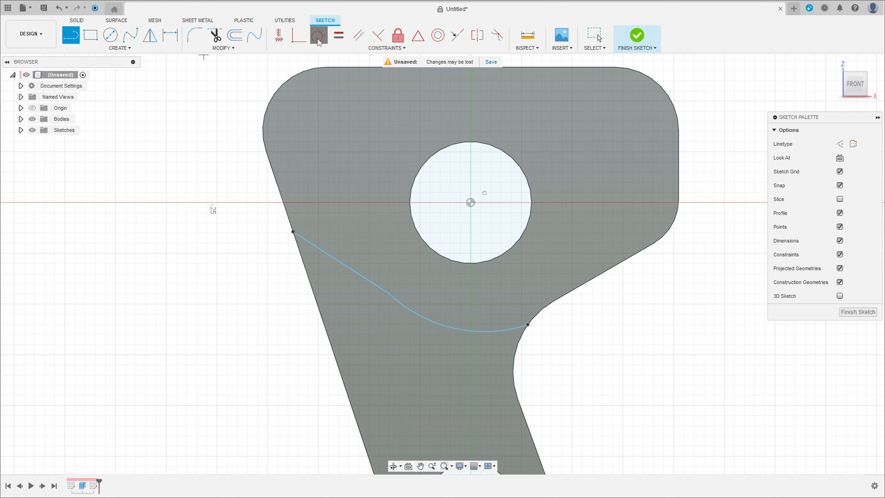
pyautogui.click(351, 271)
pyautogui.click(413, 312)
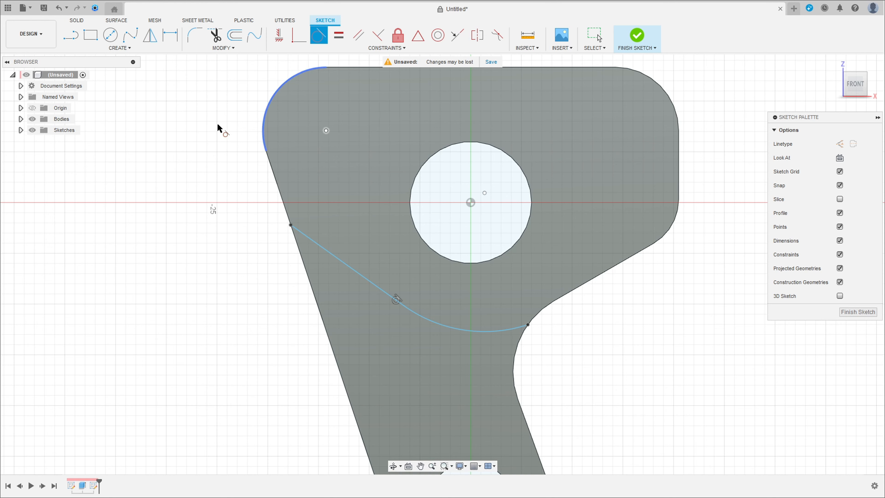
# Dimension the arc's radius as 13 mm.
pyautogui.click(170, 35)
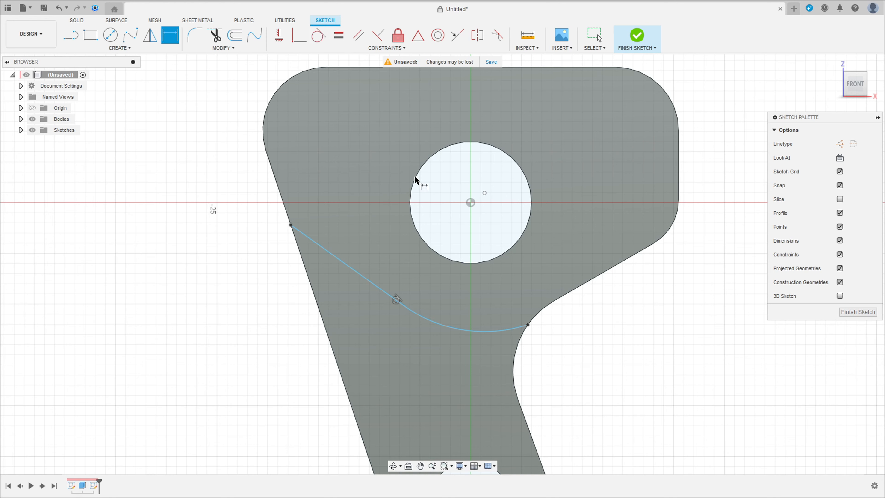
pyautogui.click(474, 331)
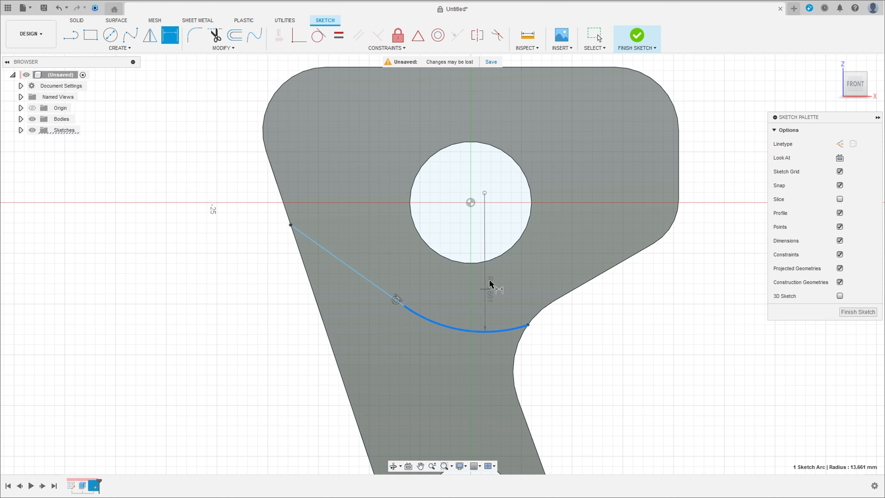
pyautogui.click(490, 285)
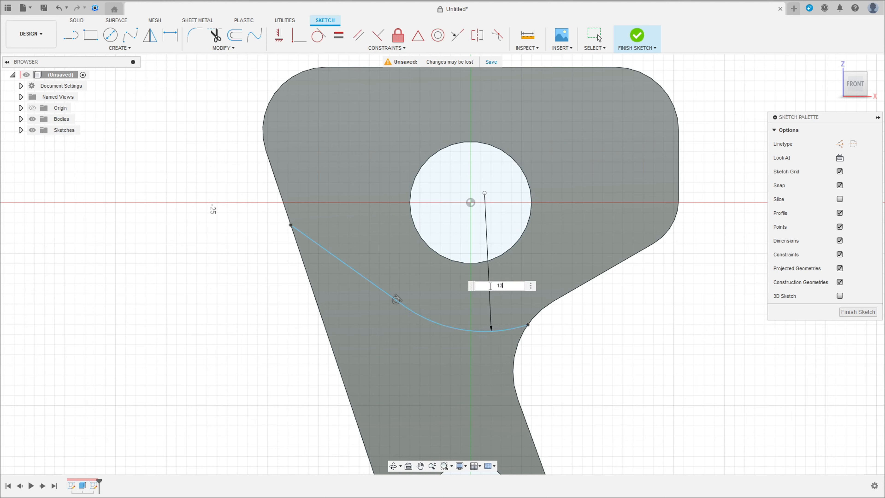
pyautogui.write('13')
pyautogui.press('Return')
pyautogui.press('Escape')
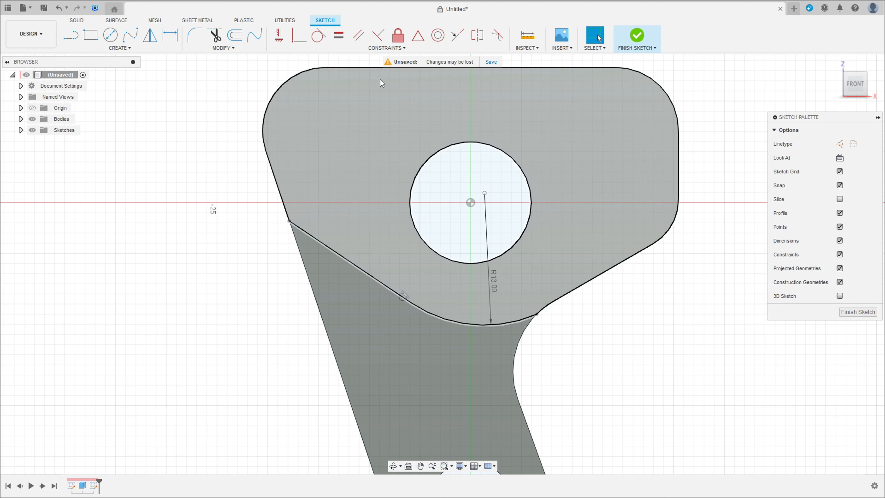
# Make the arc's centre point coincident with the sketch origin at the large hole's centre.
pyautogui.click(299, 35)
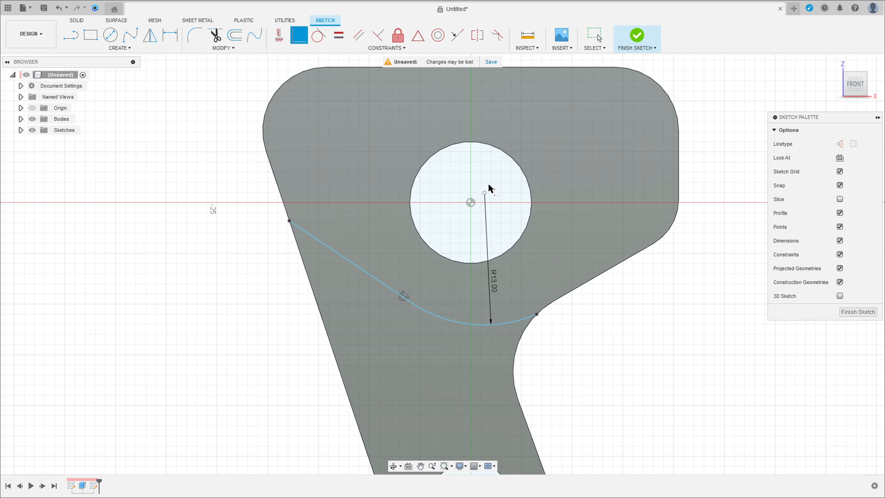
pyautogui.click(485, 194)
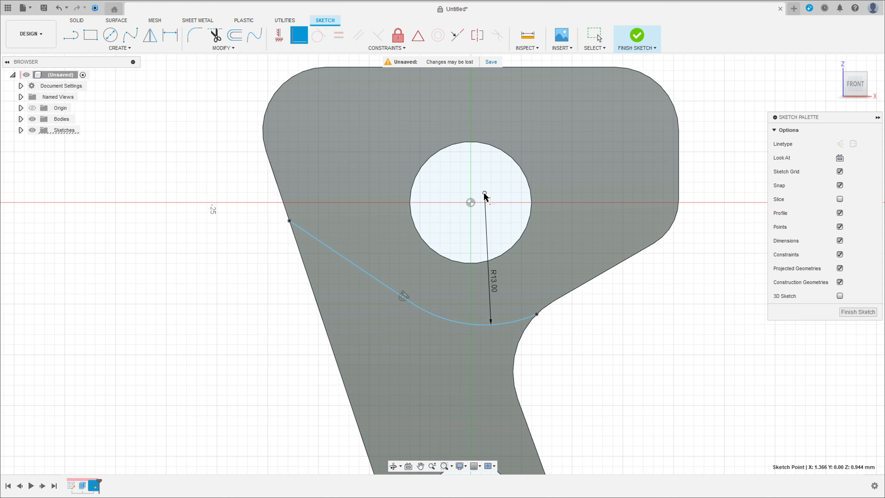
pyautogui.click(471, 202)
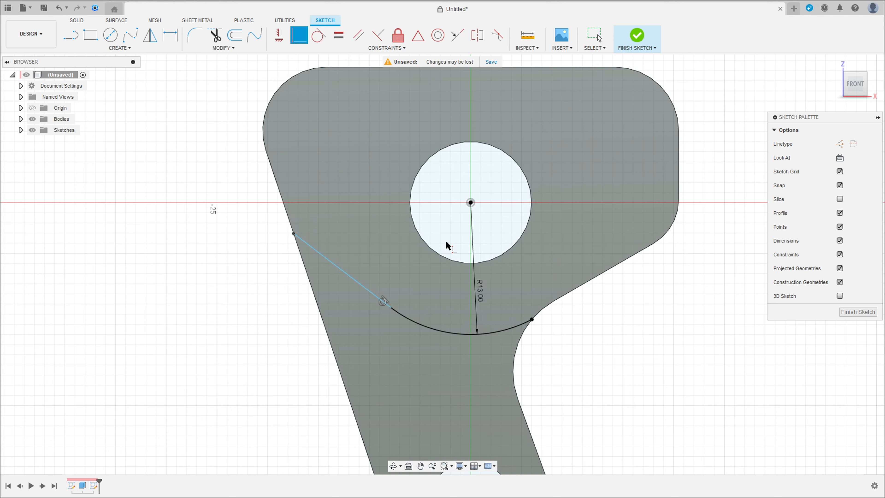
# Dimension the angle between the tangent line and the long slanted edge as 22.5°.
pyautogui.press('d')
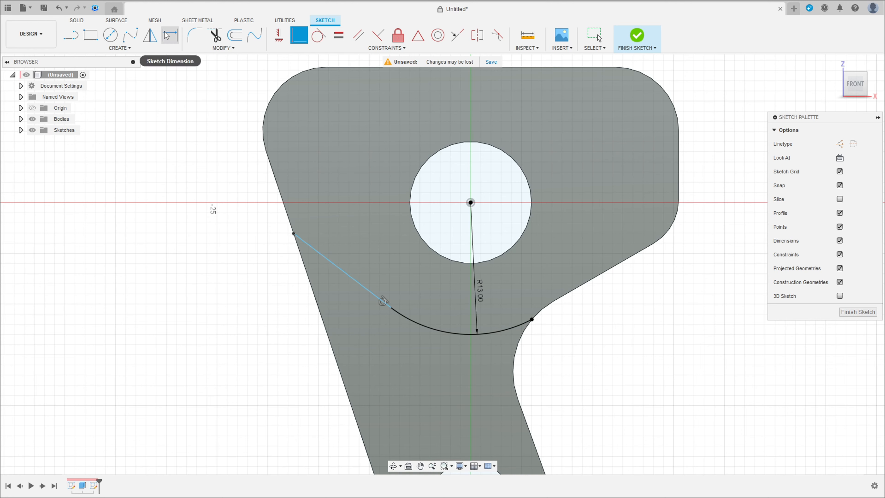
pyautogui.click(331, 272)
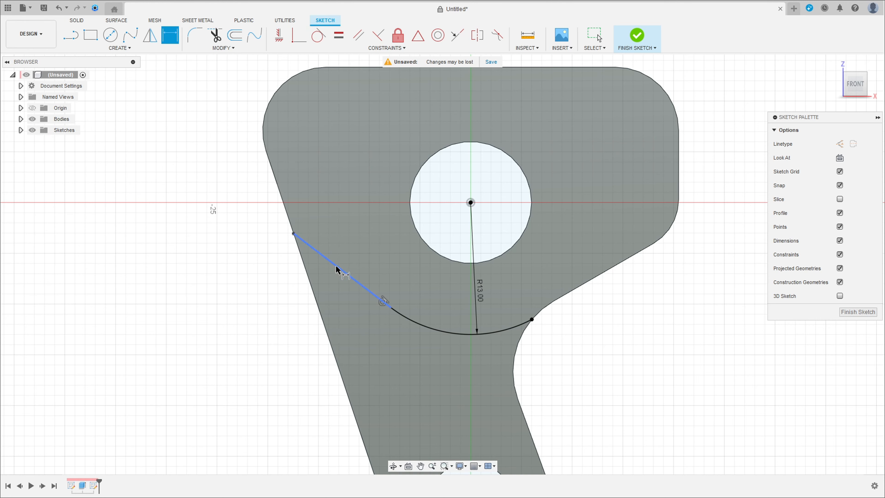
pyautogui.click(314, 293)
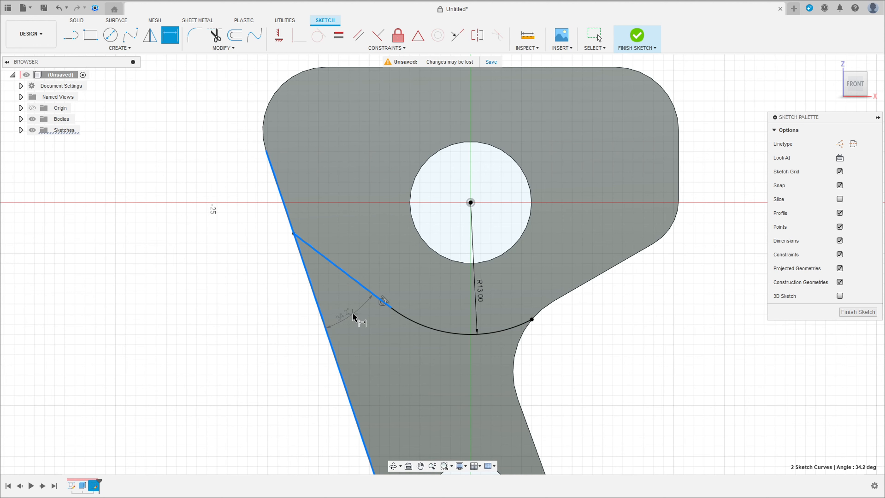
pyautogui.click(353, 315)
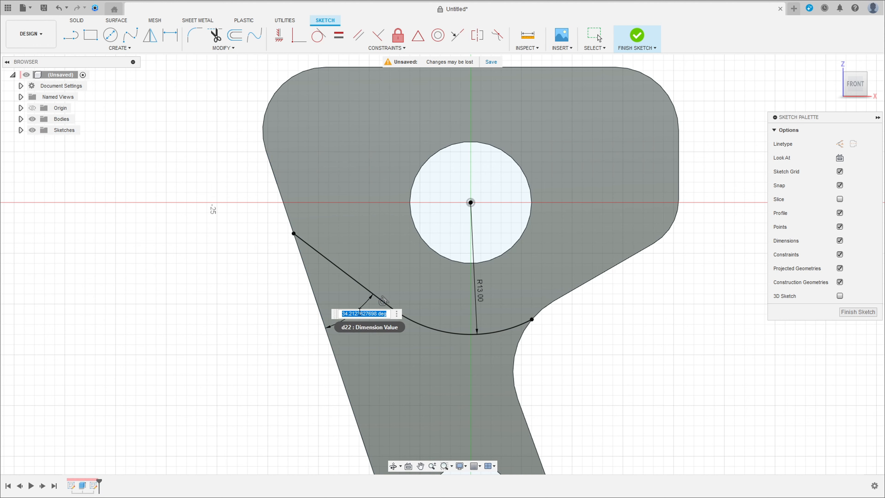
pyautogui.write('22,5')
pyautogui.press('Return')
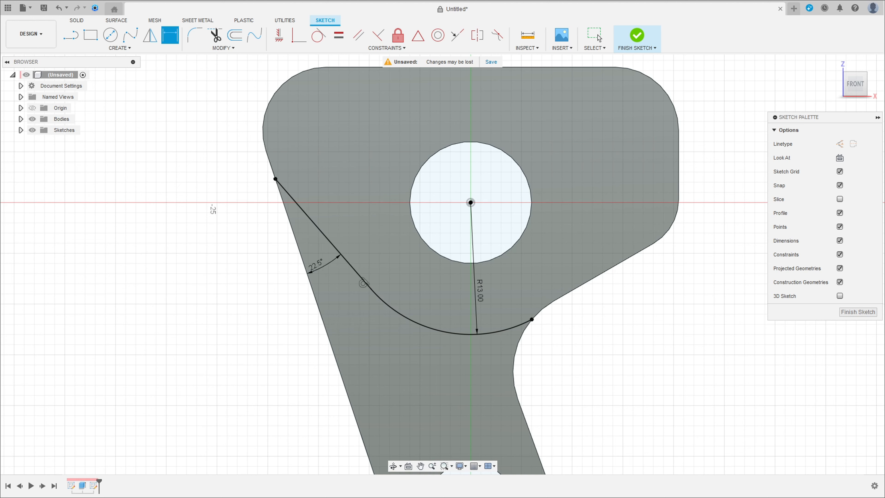
# Finish the sketch and extrude the region around the large hole by -3 mm as a cut into the front face.
pyautogui.click(637, 38)
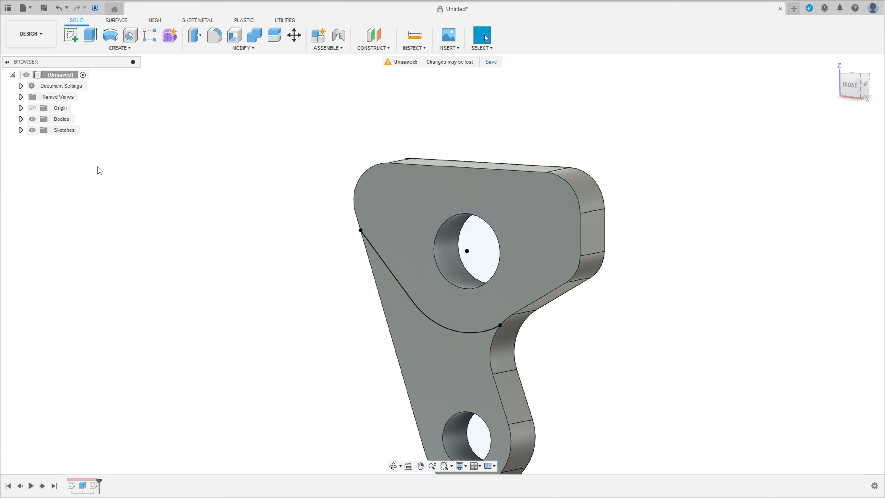
pyautogui.press('e')
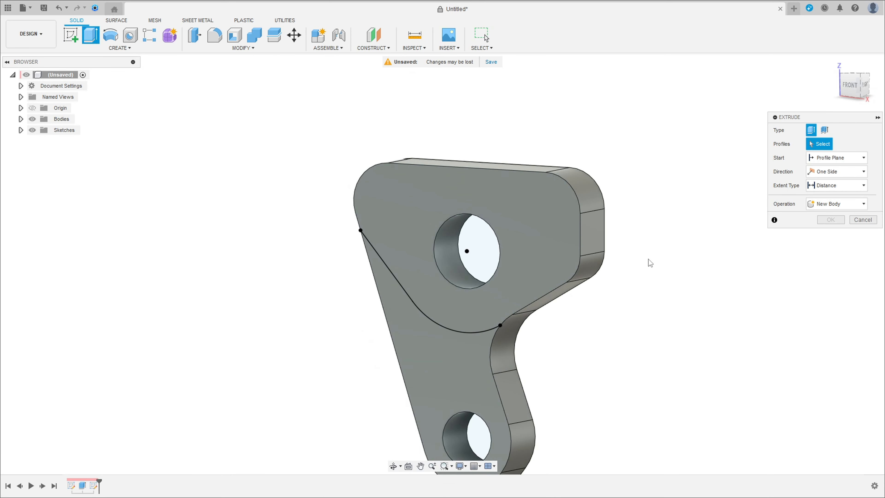
pyautogui.click(541, 242)
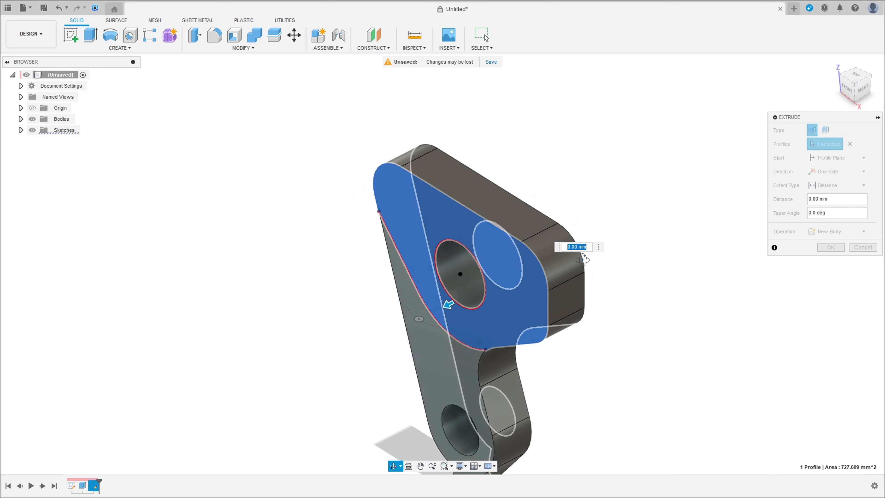
pyautogui.moveTo(446, 303); pyautogui.dragTo(458, 303)
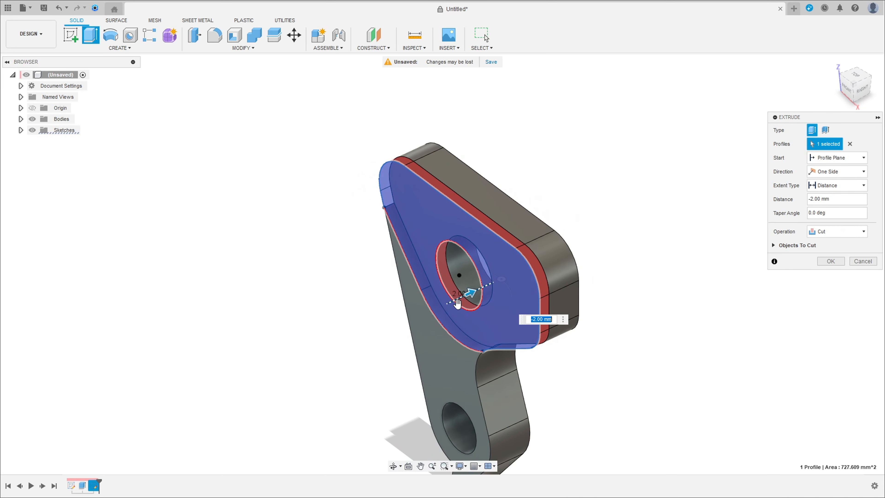
pyautogui.write('-3')
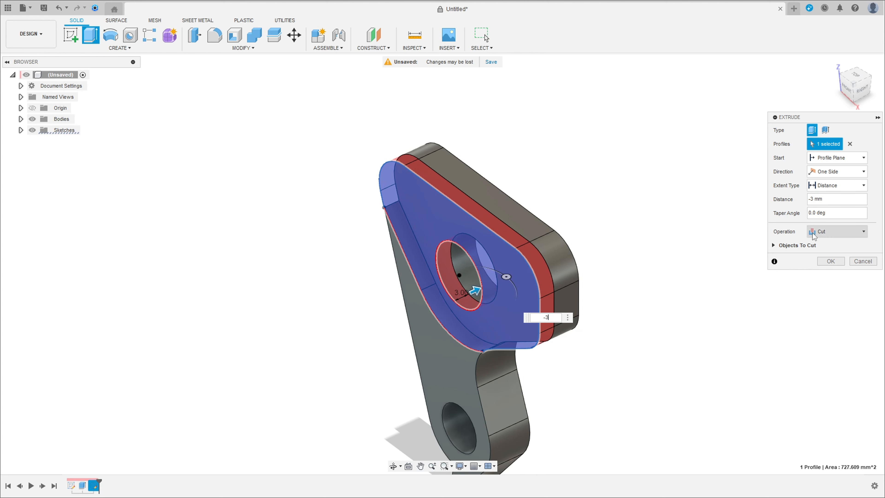
pyautogui.click(831, 262)
# Start a new sketch on the back face of the lever body.
pyautogui.keyDown('shift'); pyautogui.moveTo(642, 277); pyautogui.dragTo(577, 212, button='middle'); pyautogui.keyUp('shift')
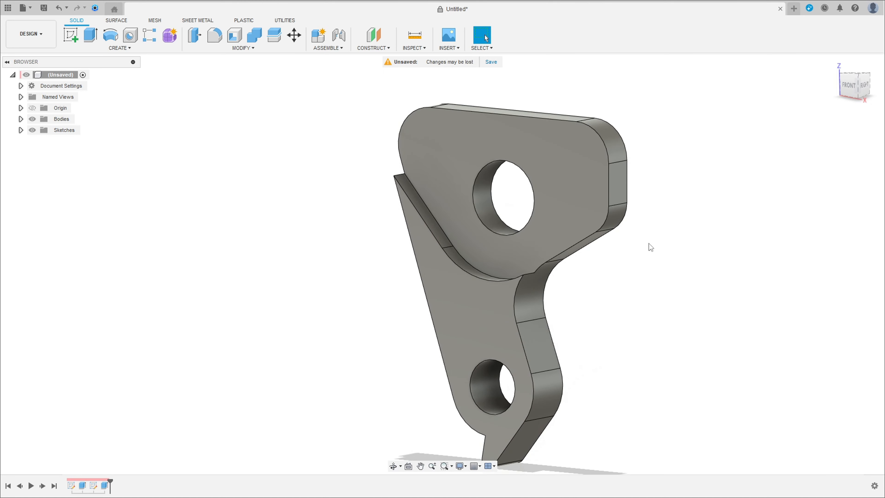
pyautogui.keyDown('shift'); pyautogui.moveTo(714, 243); pyautogui.dragTo(614, 241, button='middle'); pyautogui.keyUp('shift')
pyautogui.click(71, 41)
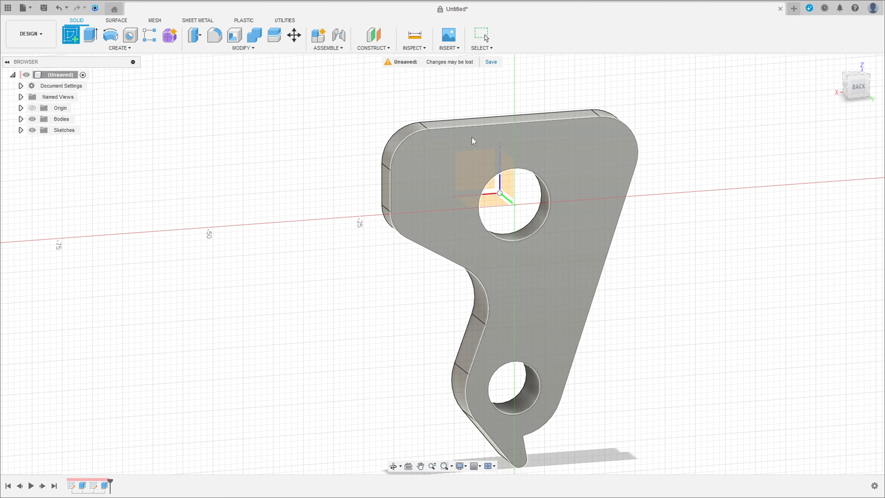
pyautogui.click(566, 153)
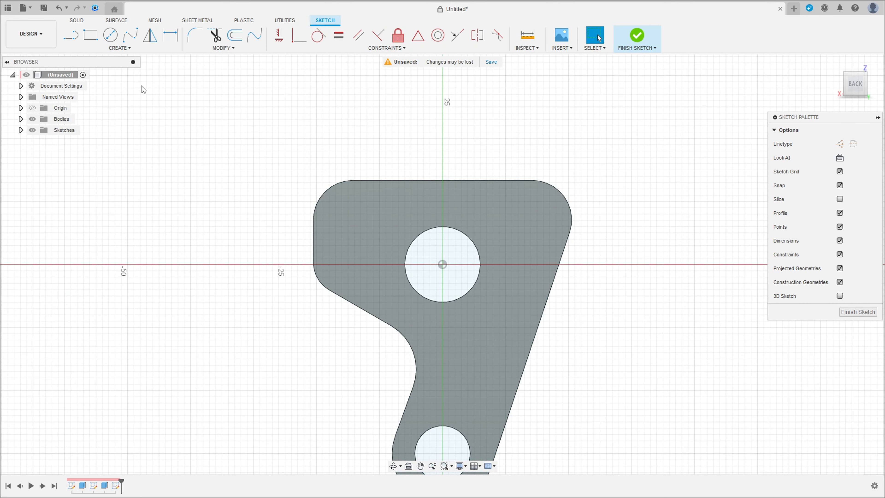
# Draw a center point slot centred on the upper end of the concave fillet, with one end arc centred on the large hole.
pyautogui.click(133, 50)
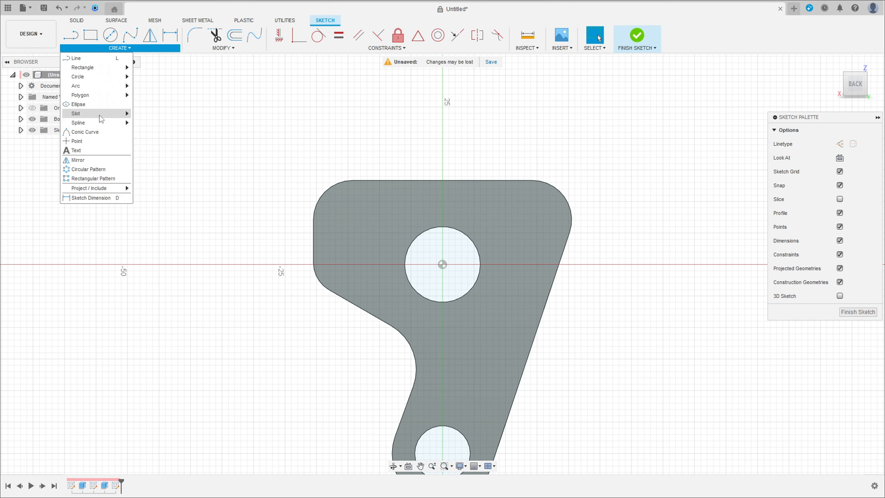
pyautogui.moveTo(106, 119)
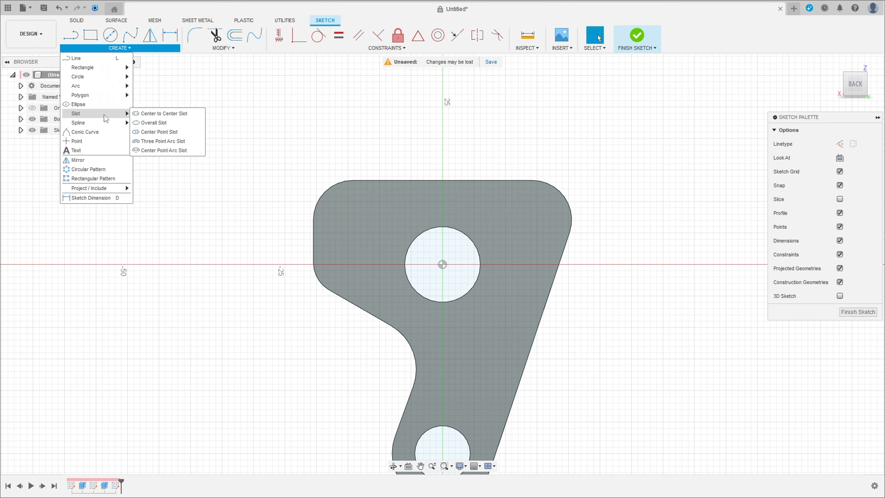
pyautogui.click(159, 132)
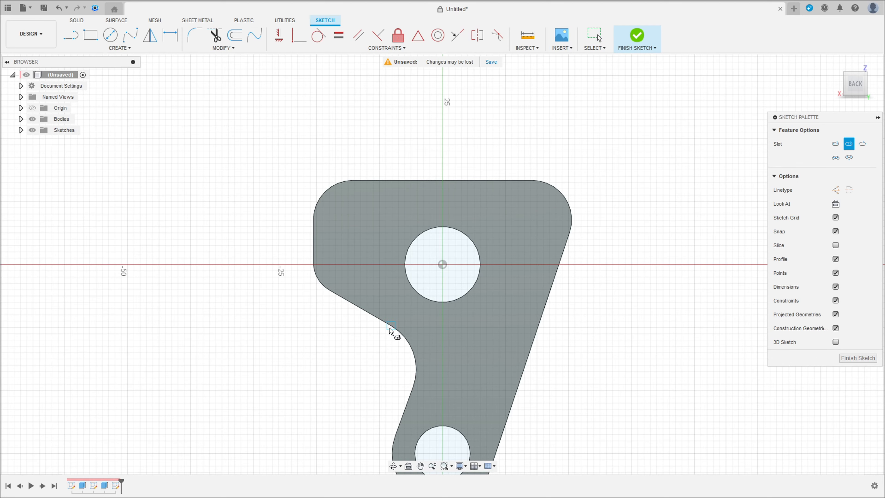
pyautogui.scroll(5, 391, 328)
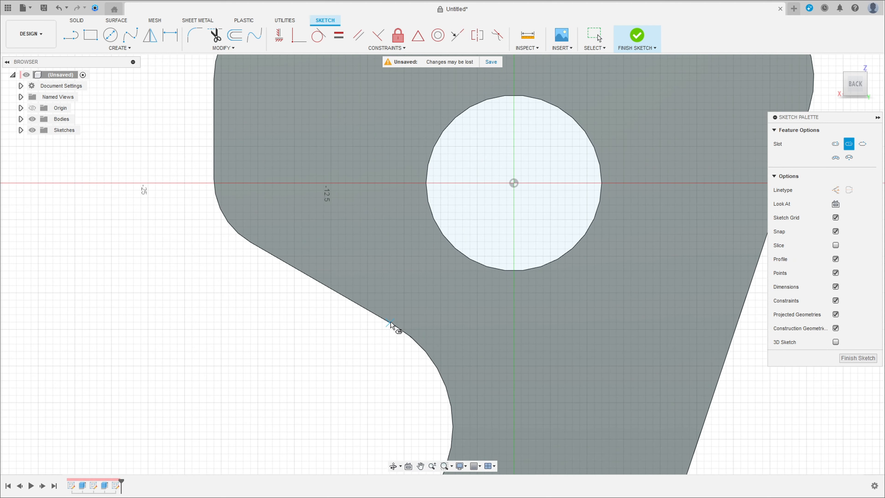
pyautogui.click(390, 323)
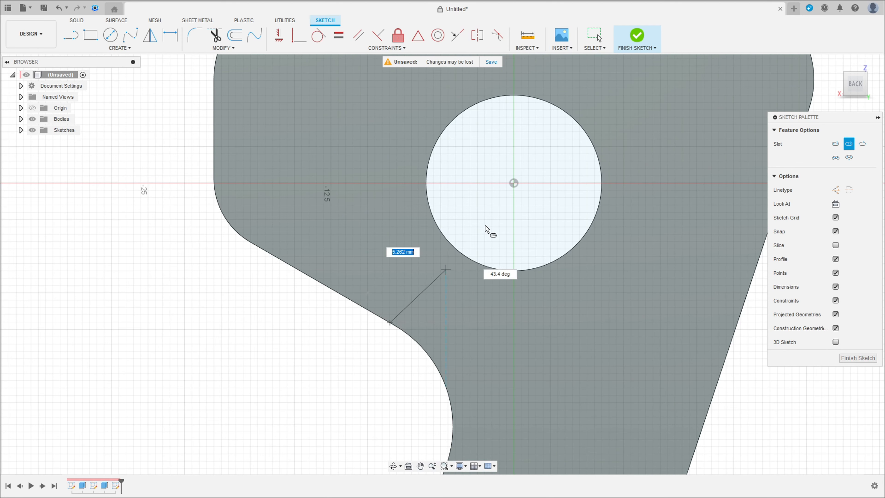
pyautogui.click(514, 183)
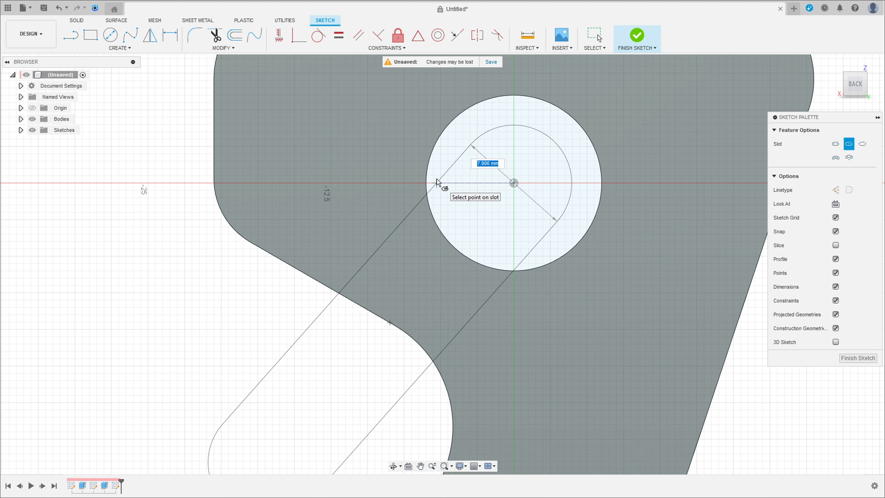
pyautogui.click(436, 174)
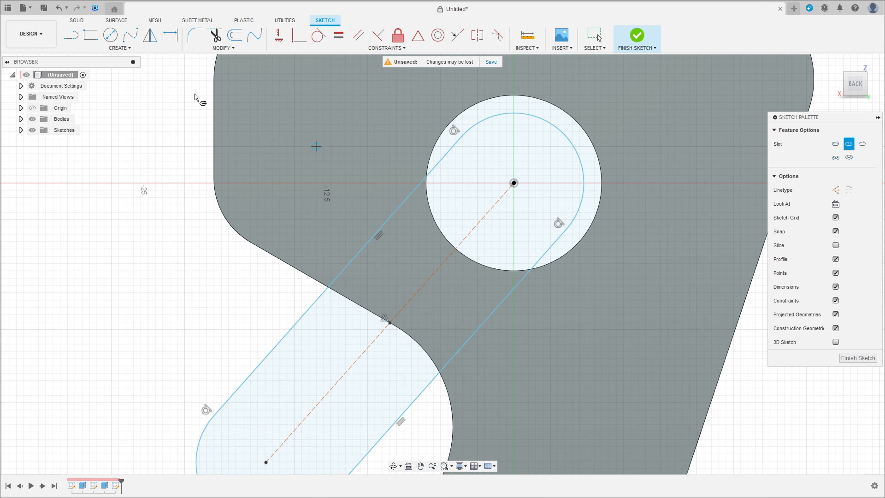
# Dimension the radius of the slot's end arc around the large hole as 9.25 mm.
pyautogui.click(171, 35)
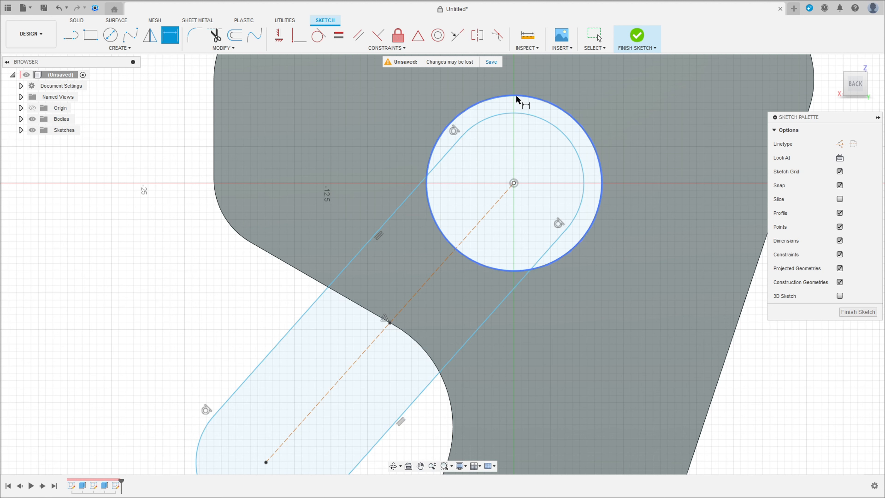
pyautogui.click(538, 119)
pyautogui.click(666, 139)
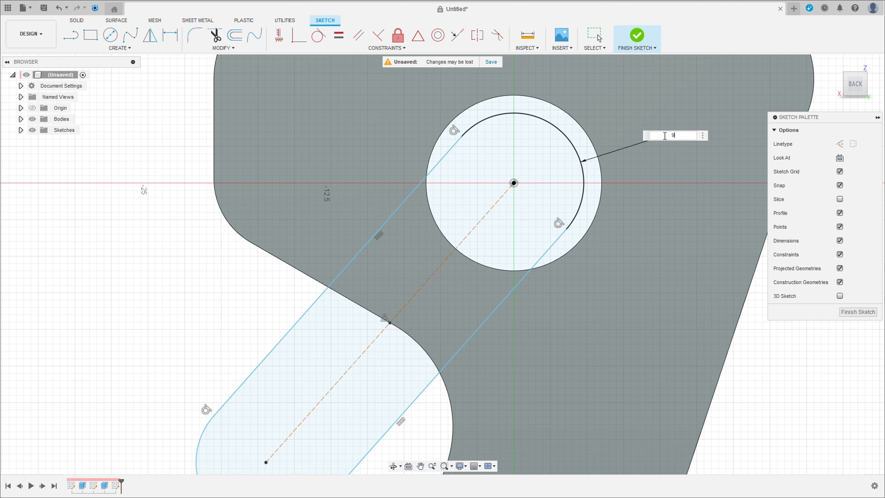
pyautogui.press('Return')
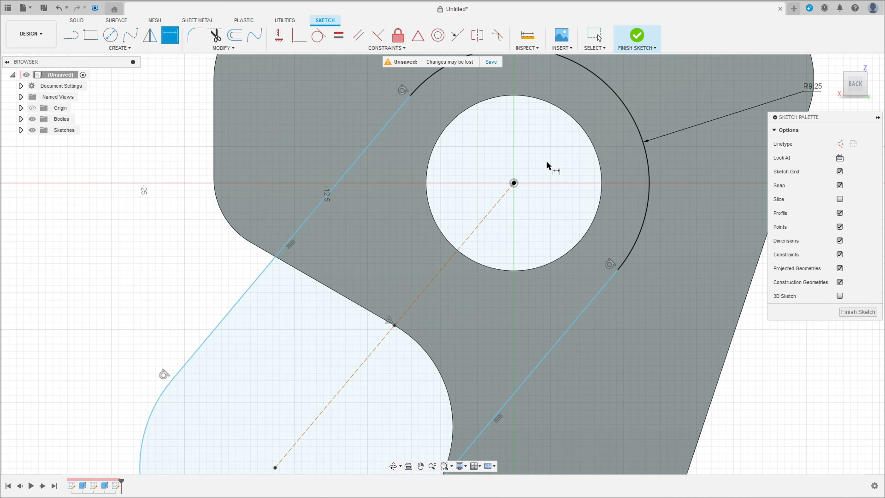
# Dimension the angle between the slot's straight side and the body's upper edge as 50°.
pyautogui.scroll(-2, 547, 166)
pyautogui.moveTo(537, 178); pyautogui.dragTo(694, 271, button='middle')
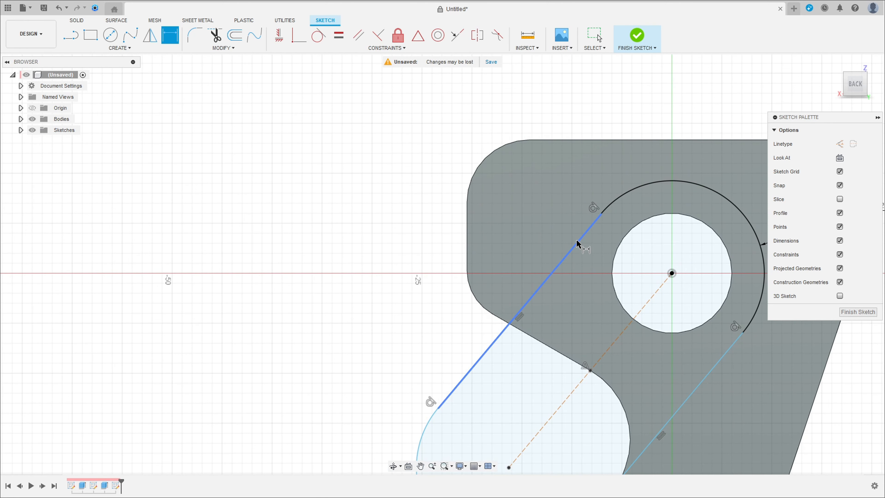
pyautogui.click(579, 239)
pyautogui.click(555, 140)
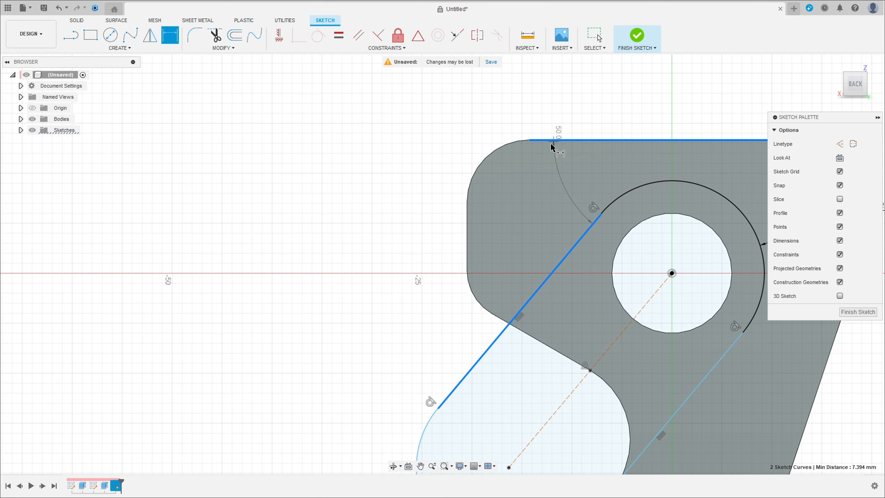
pyautogui.click(411, 255)
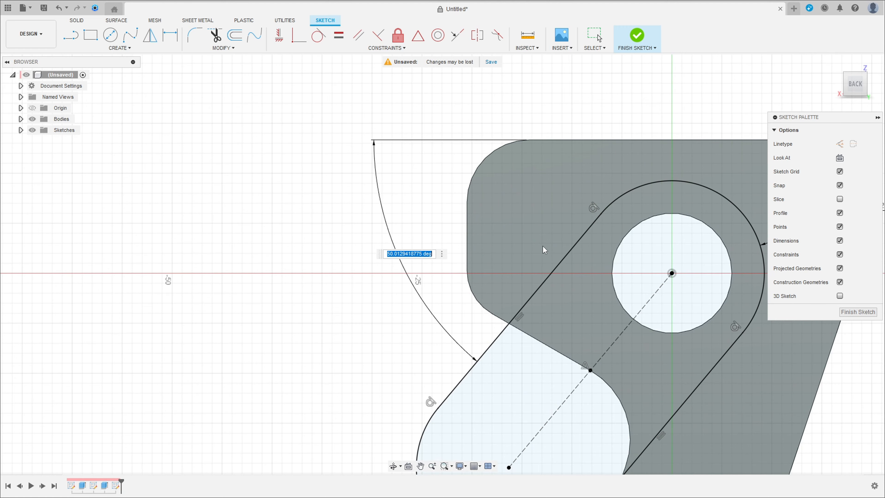
pyautogui.write('50')
pyautogui.press('Return')
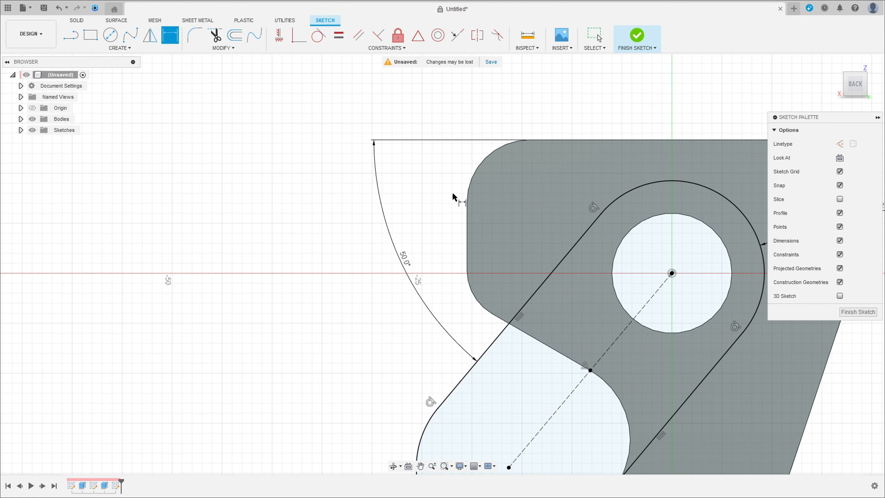
# Finish the sketch and extrude the slot region around the large hole by -3 mm as a cut into the back face.
pyautogui.scroll(-2, 452, 197)
pyautogui.click(637, 35)
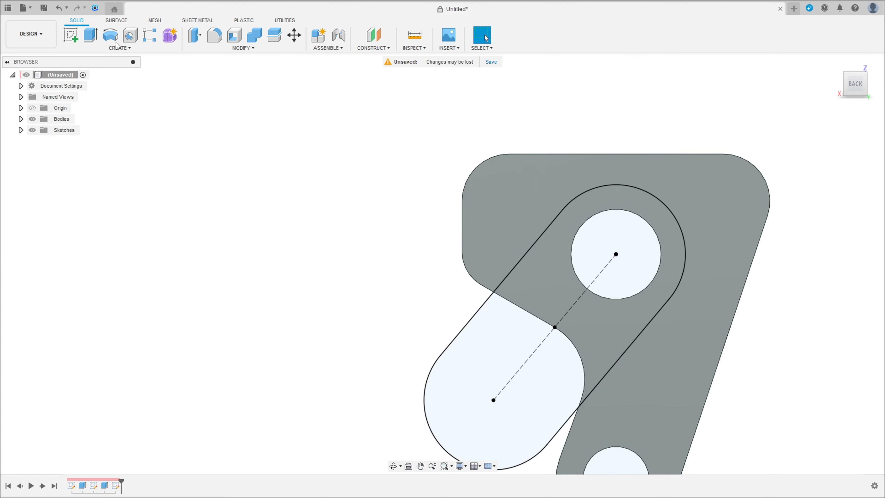
pyautogui.click(91, 35)
pyautogui.click(542, 272)
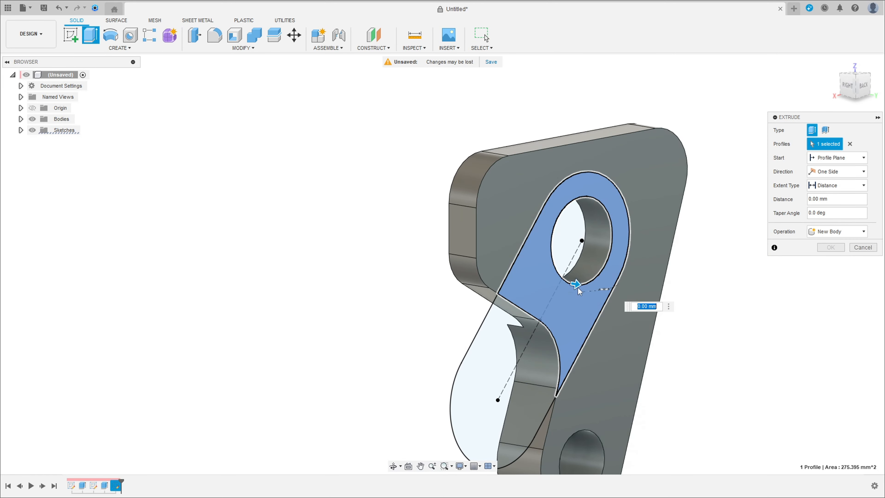
pyautogui.moveTo(576, 285); pyautogui.dragTo(560, 280)
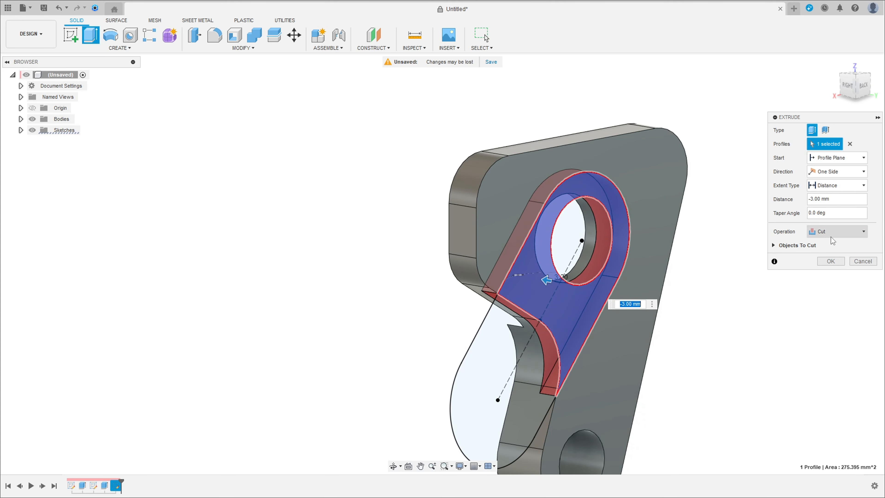
pyautogui.click(834, 260)
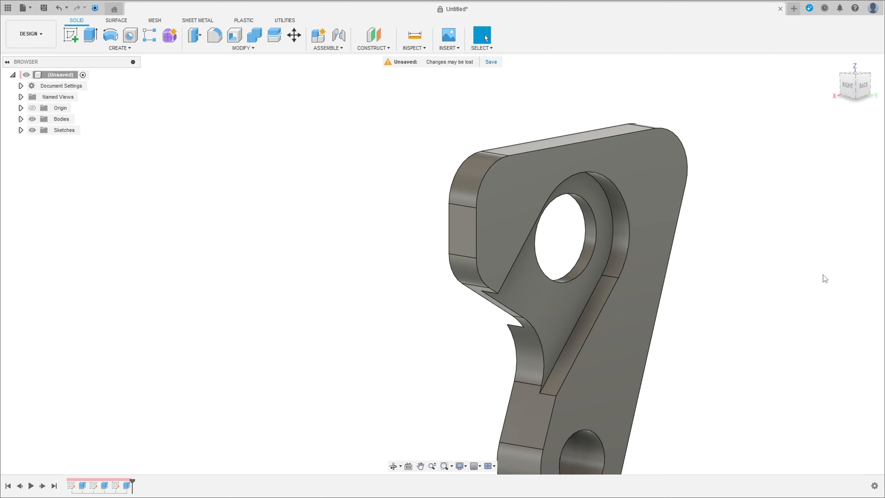
# Start a hole on the back face and position it inside the rounded upper corner above the long slanted edge.
pyautogui.keyDown('shift'); pyautogui.moveTo(823, 274); pyautogui.dragTo(676, 265, button='middle'); pyautogui.keyUp('shift')
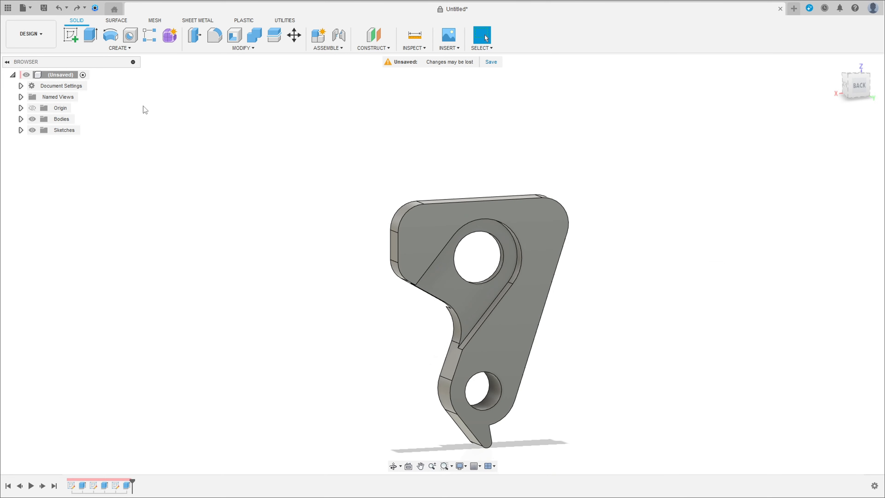
pyautogui.click(134, 43)
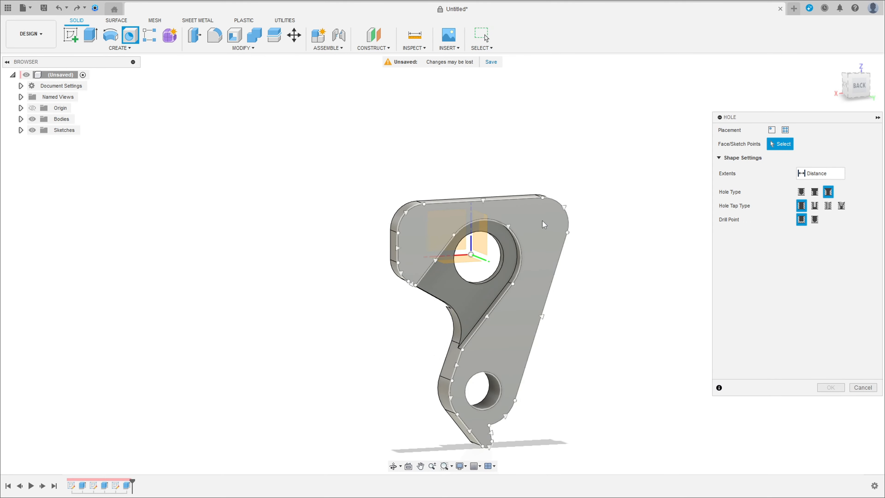
pyautogui.click(543, 197)
pyautogui.scroll(-3, 810, 217)
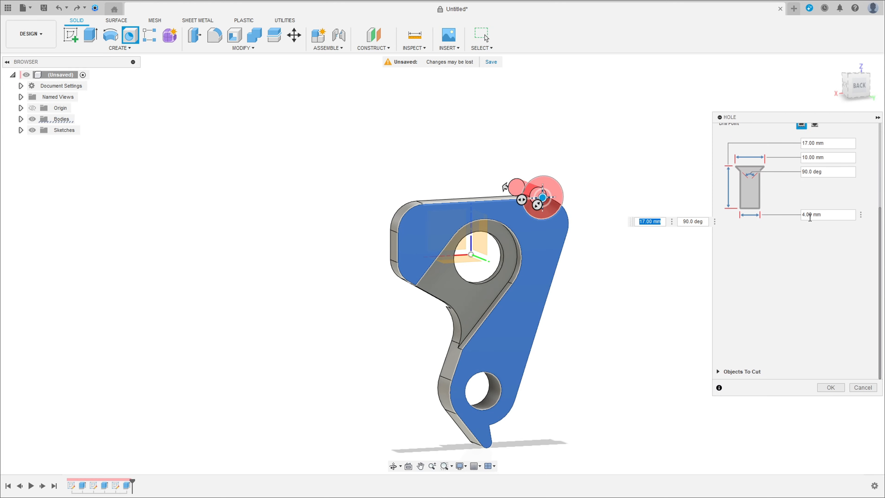
pyautogui.scroll(5, 591, 223)
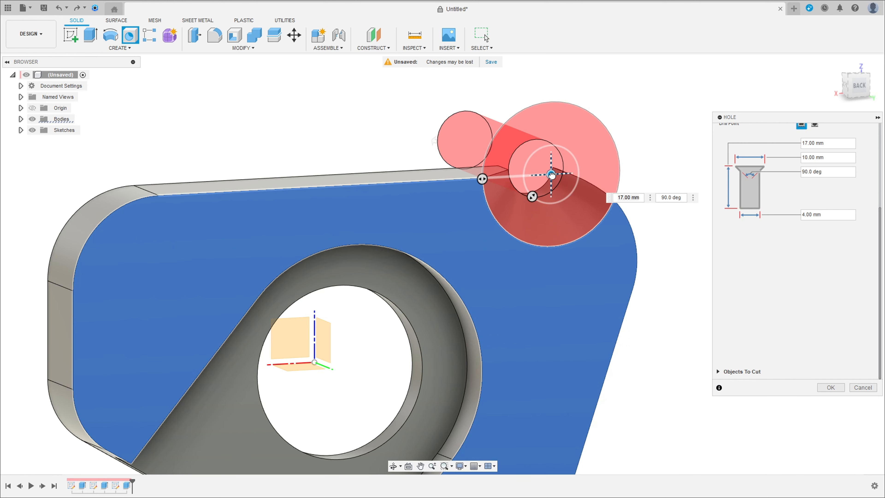
pyautogui.moveTo(546, 173); pyautogui.dragTo(557, 272)
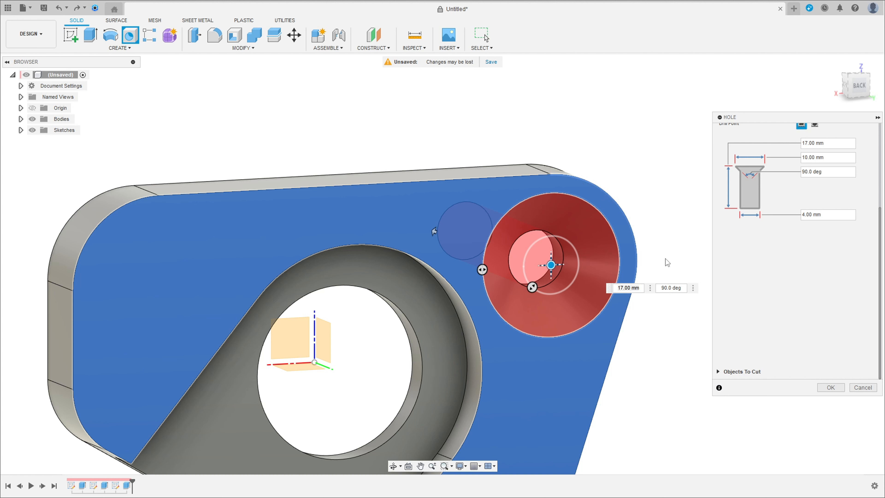
# Make the hole a counterbore with 10 mm counterbore diameter, 1 mm counterbore depth, 4 mm hole diameter and 17 mm depth, and create it.
pyautogui.scroll(4, 777, 235)
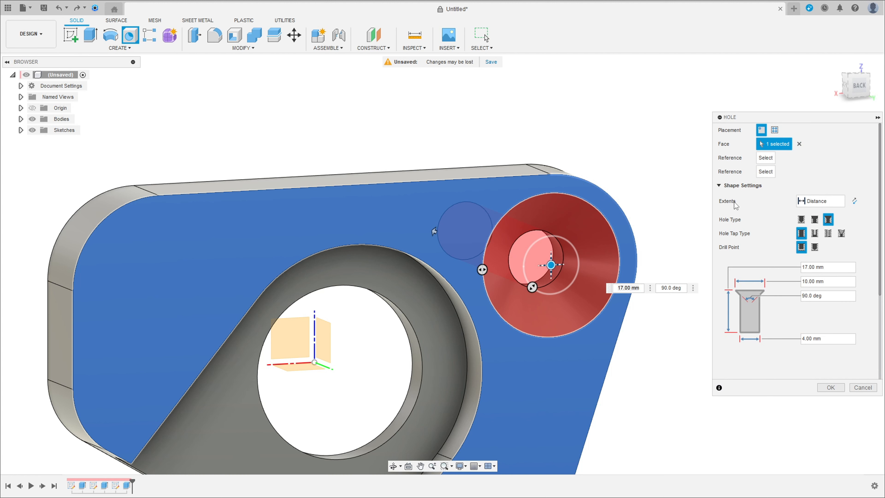
pyautogui.click(814, 220)
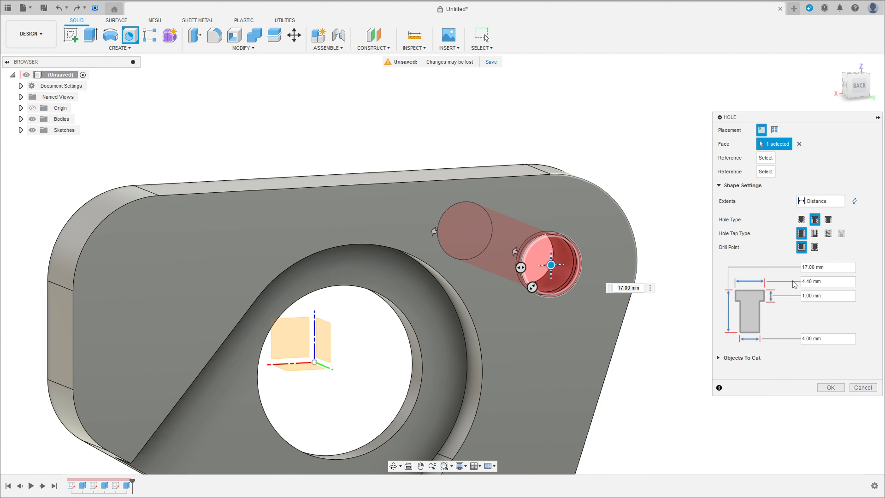
pyautogui.moveTo(814, 281); pyautogui.dragTo(810, 281)
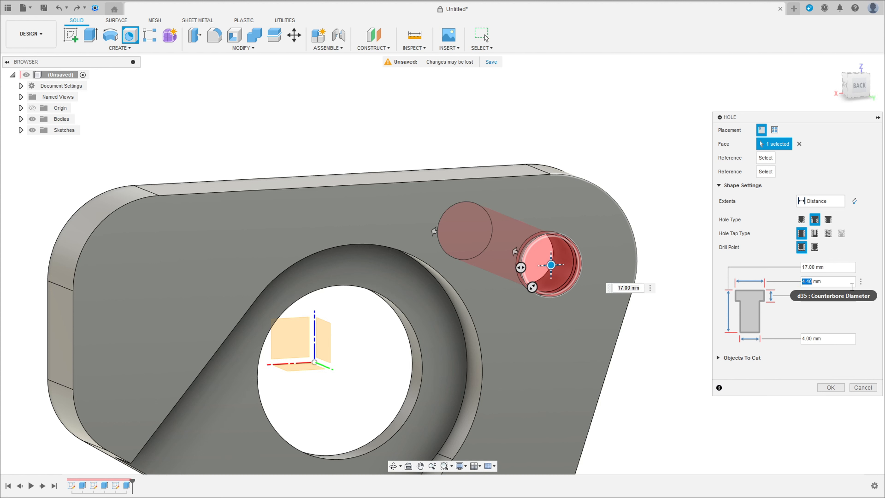
pyautogui.click(812, 296)
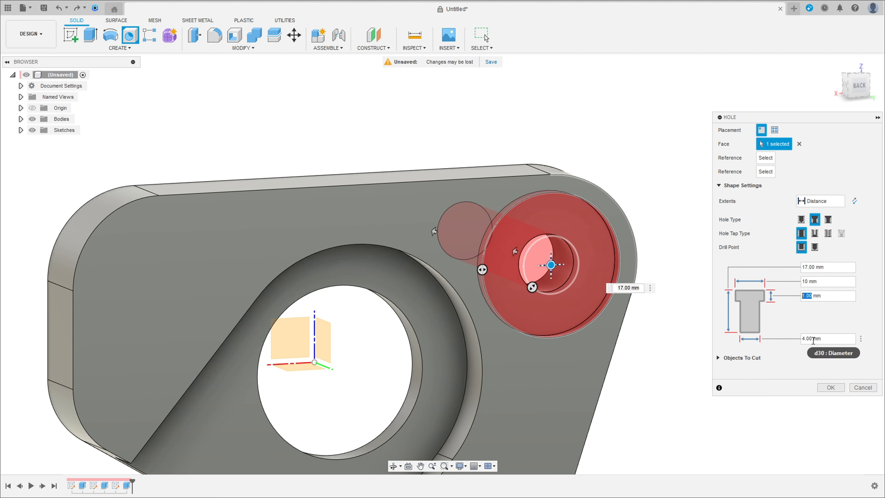
pyautogui.moveTo(813, 340); pyautogui.dragTo(809, 340)
pyautogui.click(831, 388)
# Add a matching counterbore hole, 10 mm over 4 mm and 17 mm deep, inside the opposite upper corner of the back face.
pyautogui.keyDown('shift'); pyautogui.moveTo(763, 343); pyautogui.dragTo(706, 277, button='middle'); pyautogui.keyUp('shift')
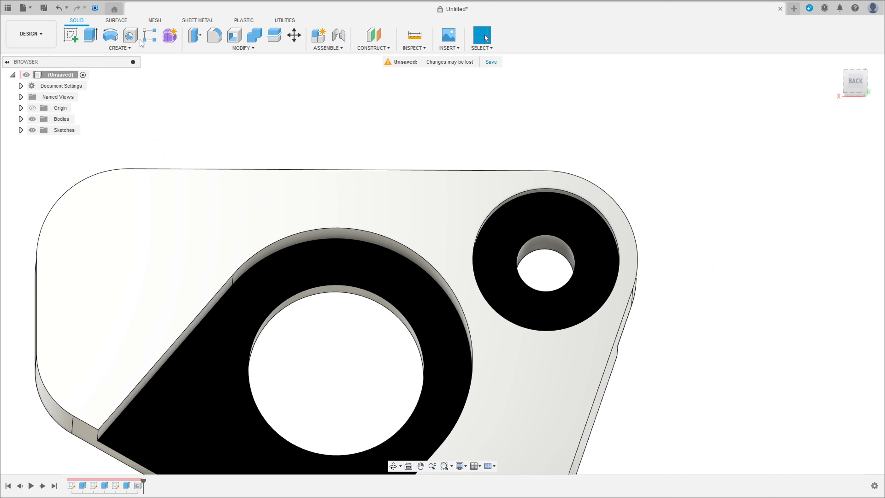
pyautogui.click(112, 235)
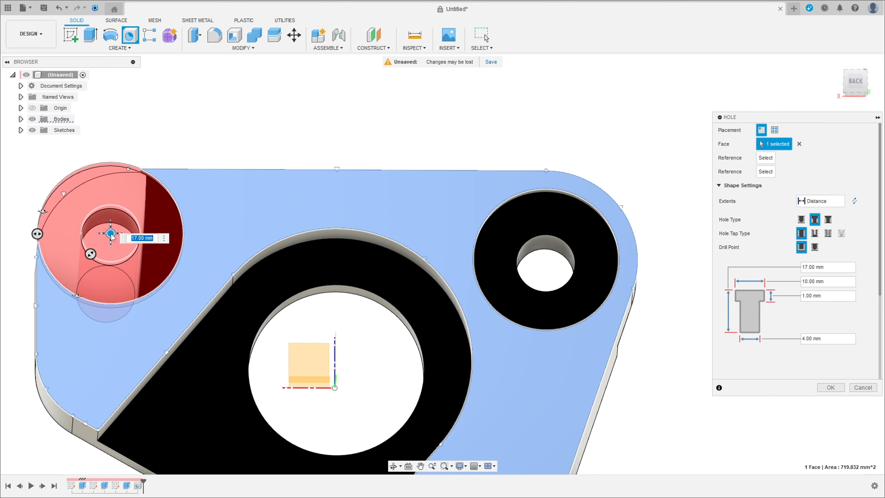
pyautogui.moveTo(110, 229); pyautogui.dragTo(128, 255)
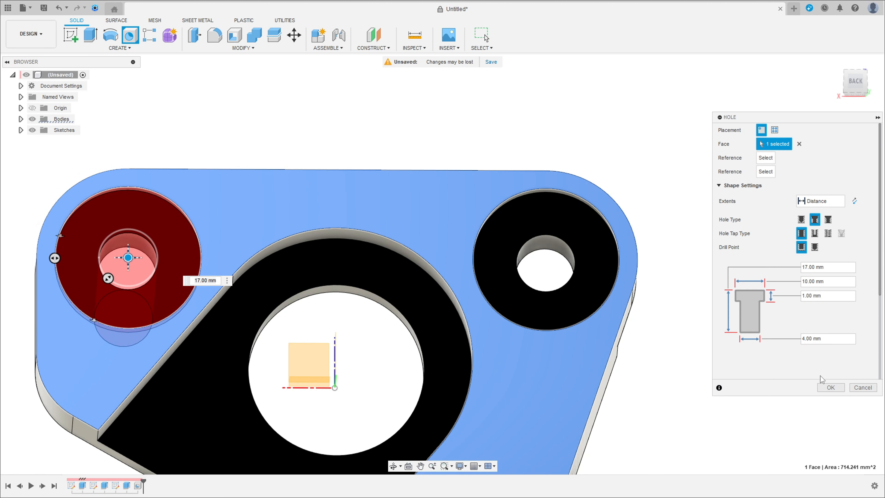
pyautogui.click(830, 387)
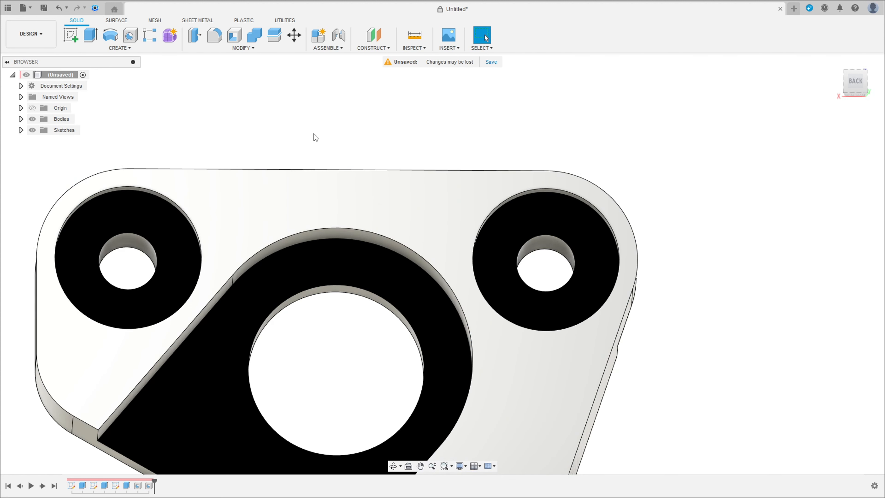
# Chamfer the inner 4 mm hole edges at the bottom of both counterbores with an equal distance of 3 mm.
pyautogui.moveTo(315, 137)
pyautogui.keyDown('shift'); pyautogui.mouseDown(button='middle')
pyautogui.moveTo(336, 115)
pyautogui.moveTo(310, 121)
pyautogui.mouseUp(button='middle'); pyautogui.keyUp('shift')
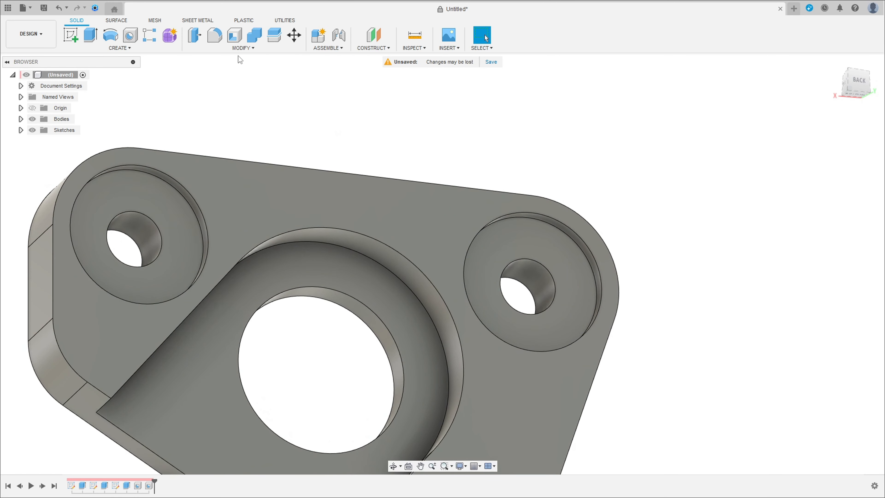
pyautogui.click(241, 48)
pyautogui.click(220, 77)
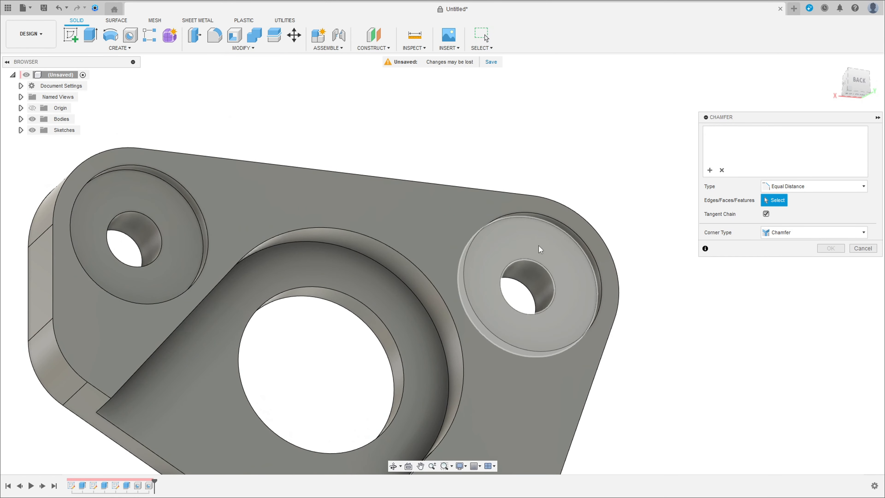
pyautogui.click(541, 264)
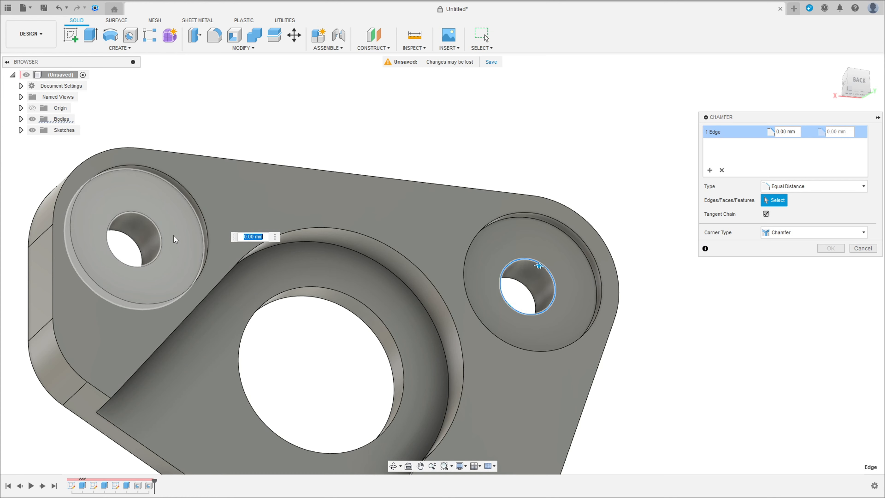
pyautogui.click(160, 237)
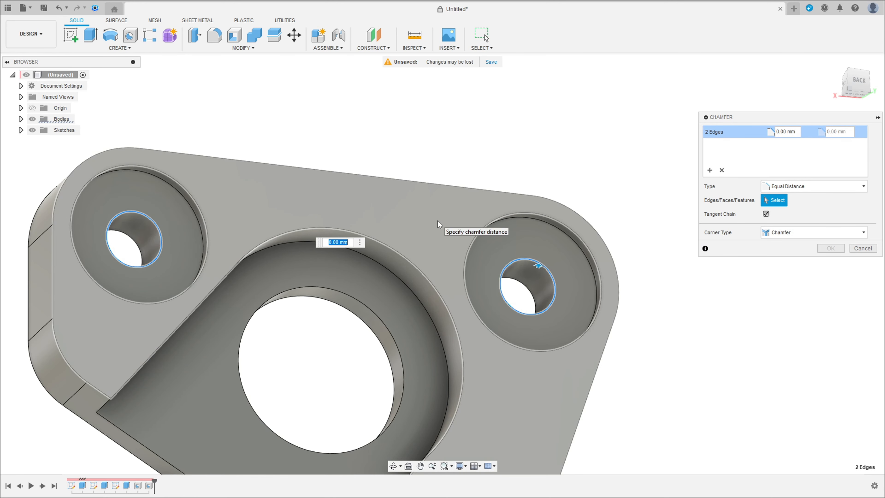
pyautogui.write('3')
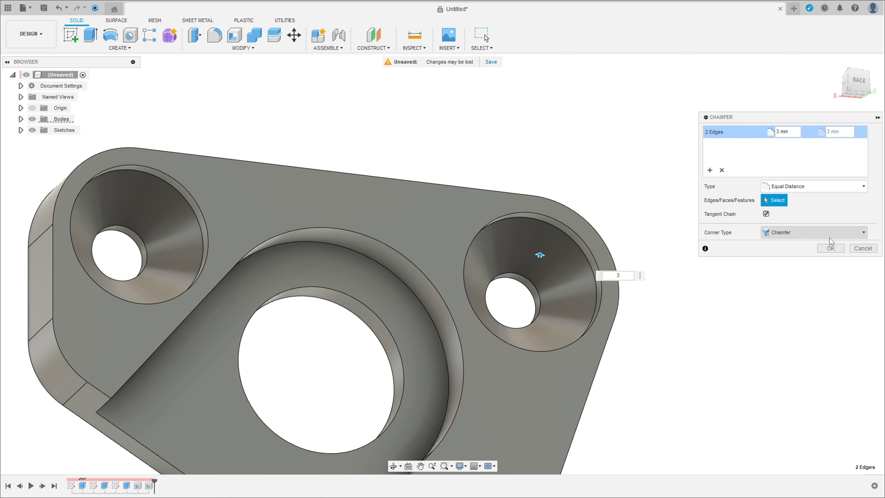
pyautogui.click(830, 247)
# Start a fillet on the two short edges at the ends of the front face's curved step and set its radius to 1 mm.
pyautogui.scroll(-5, 592, 307)
pyautogui.moveTo(589, 308); pyautogui.dragTo(632, 251, button='middle')
pyautogui.scroll(-3, 638, 283)
pyautogui.moveTo(638, 283); pyautogui.dragTo(555, 264, button='middle')
pyautogui.keyDown('shift'); pyautogui.moveTo(325, 200); pyautogui.dragTo(672, 256, button='middle'); pyautogui.keyUp('shift')
pyautogui.click(215, 35)
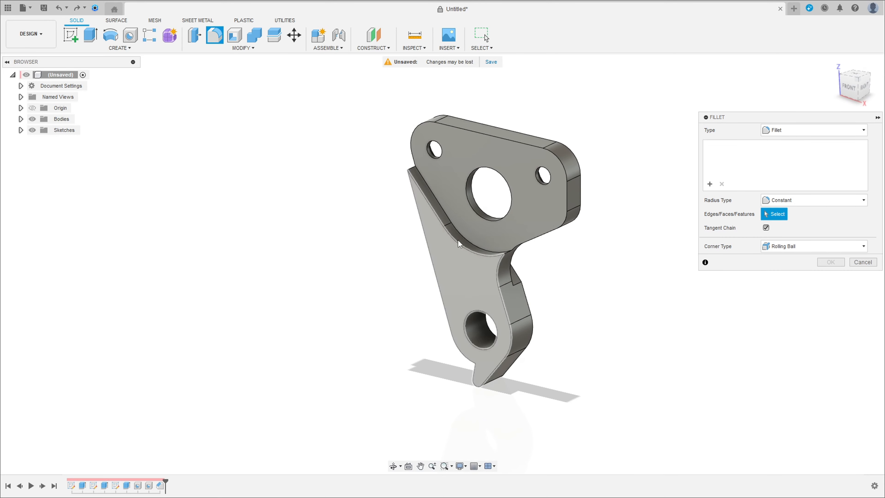
pyautogui.scroll(5, 491, 248)
pyautogui.click(524, 256)
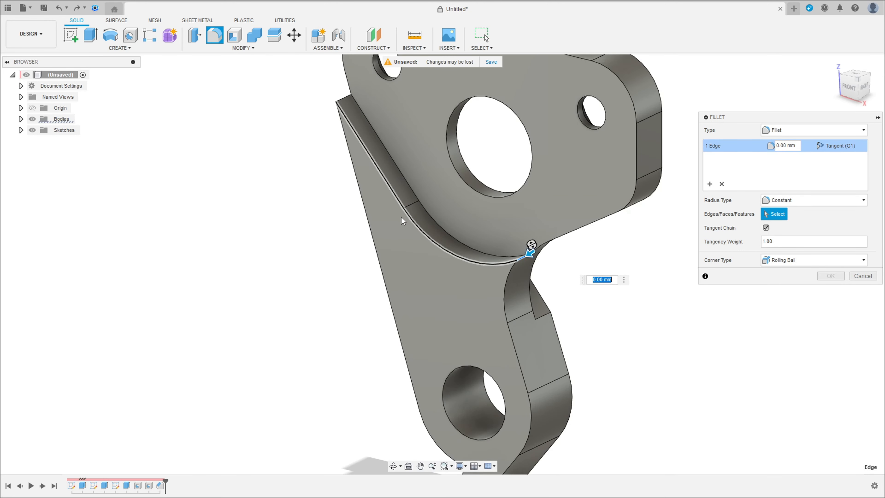
pyautogui.keyDown('shift'); pyautogui.moveTo(401, 217); pyautogui.dragTo(416, 246, button='middle'); pyautogui.keyUp('shift')
pyautogui.click(412, 244)
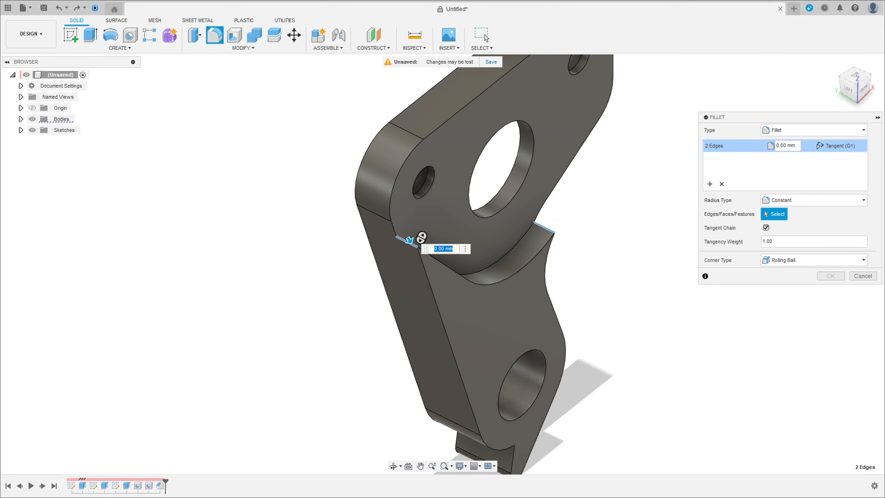
pyautogui.press('Return')
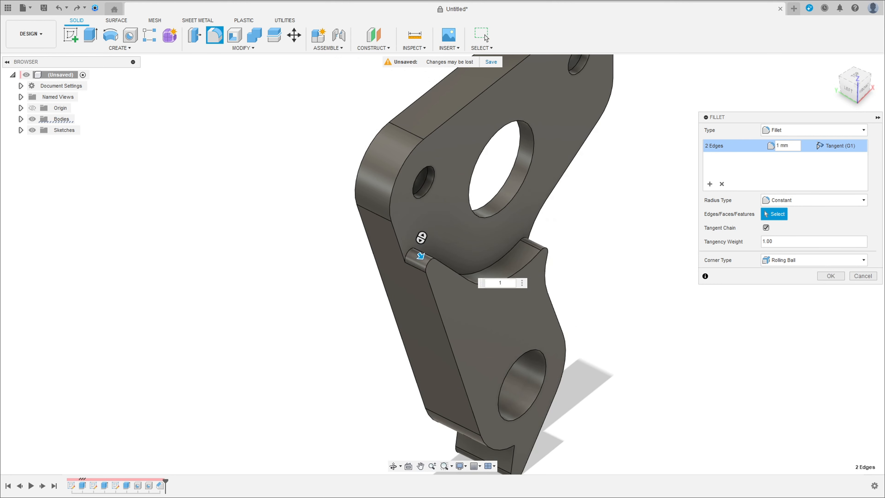
# Add a second fillet set with a 2 mm radius on the notch edge above the lower tip and the back step's upper corner edge.
pyautogui.click(710, 184)
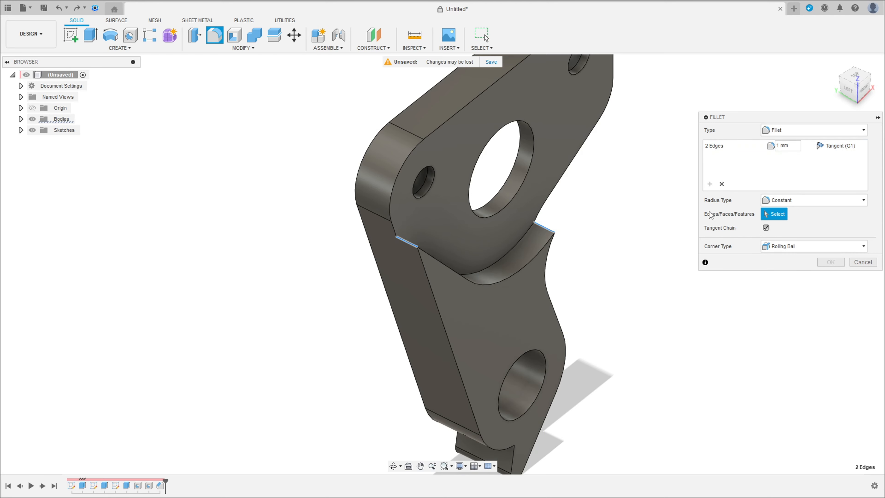
pyautogui.keyDown('shift'); pyautogui.moveTo(679, 328); pyautogui.dragTo(435, 273, button='middle'); pyautogui.keyUp('shift')
pyautogui.click(504, 386)
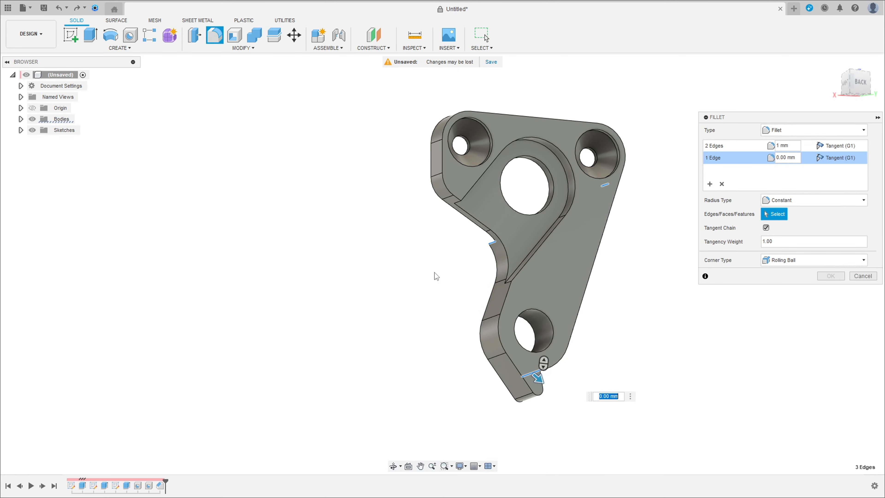
pyautogui.click(458, 203)
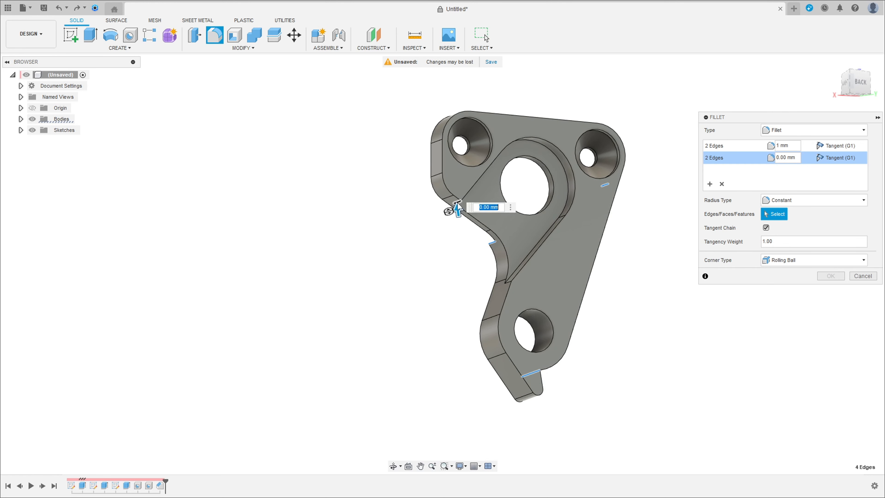
pyautogui.click(765, 159)
pyautogui.write('2')
pyautogui.press('Return')
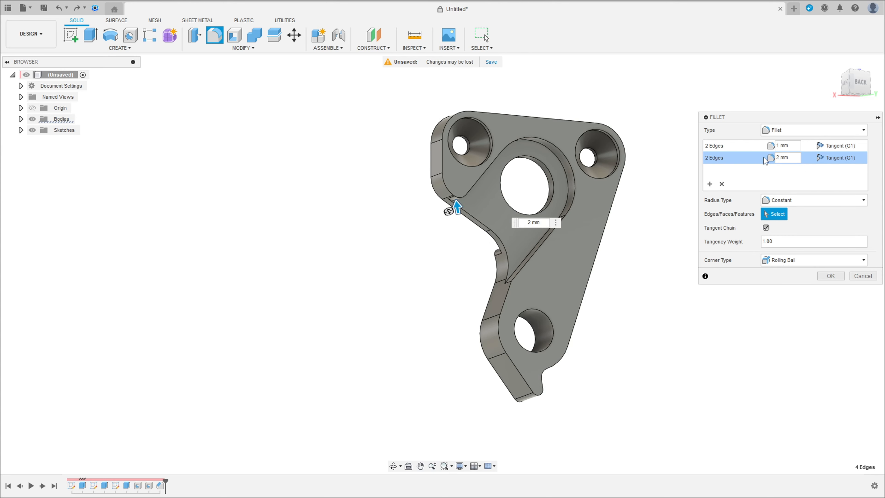
# Add a third fillet set with a 5 mm radius on the short edge at the back step's lower end and create the fillets.
pyautogui.click(710, 184)
pyautogui.keyDown('shift'); pyautogui.moveTo(473, 287); pyautogui.dragTo(514, 287, button='middle'); pyautogui.keyUp('shift')
pyautogui.scroll(3, 514, 288)
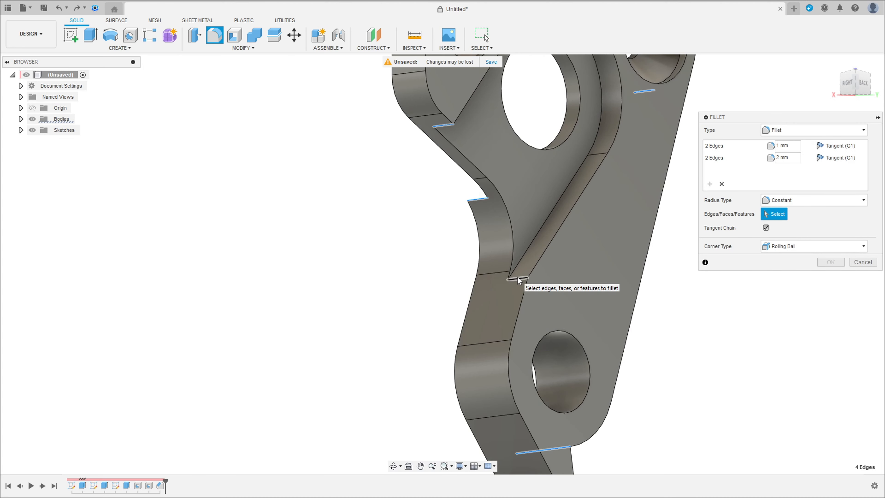
pyautogui.click(517, 278)
pyautogui.write('5')
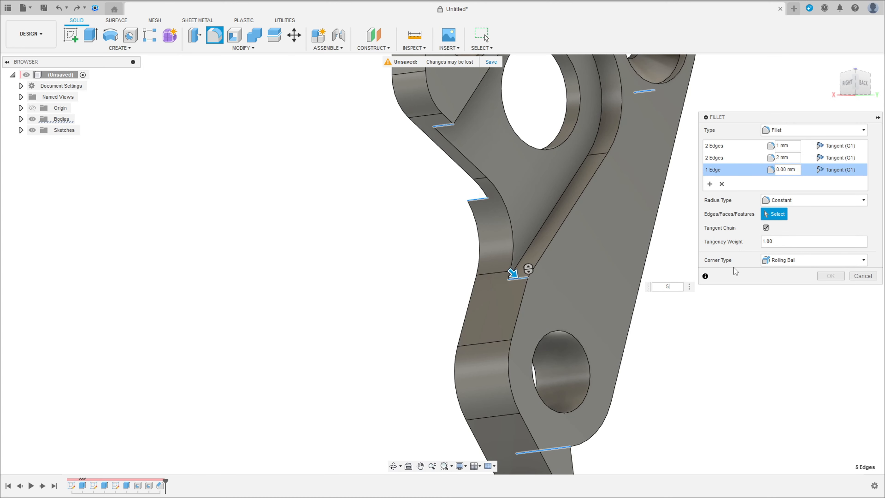
pyautogui.press('Return')
pyautogui.click(831, 276)
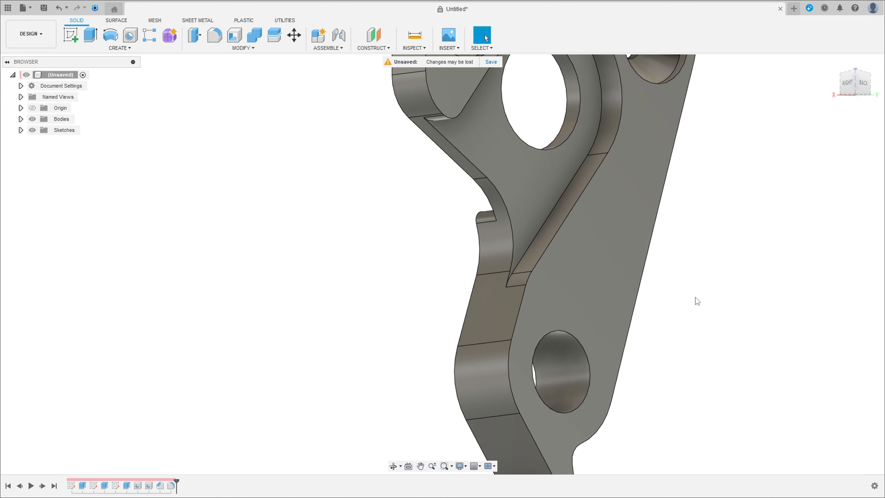
# Start an equal-distance chamfer on the outlines of both front face levels and the edges of the lower hole.
pyautogui.scroll(-5, 695, 297)
pyautogui.keyDown('shift'); pyautogui.moveTo(671, 315); pyautogui.dragTo(621, 316, button='middle'); pyautogui.keyUp('shift')
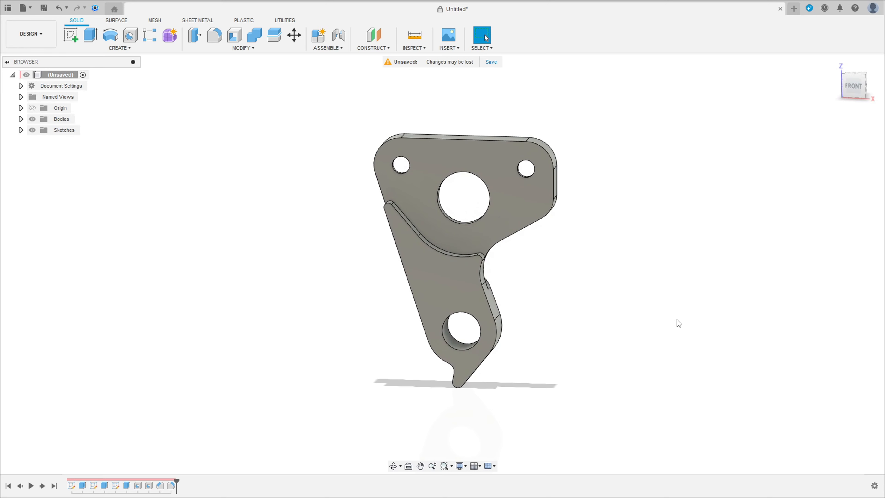
pyautogui.click(243, 48)
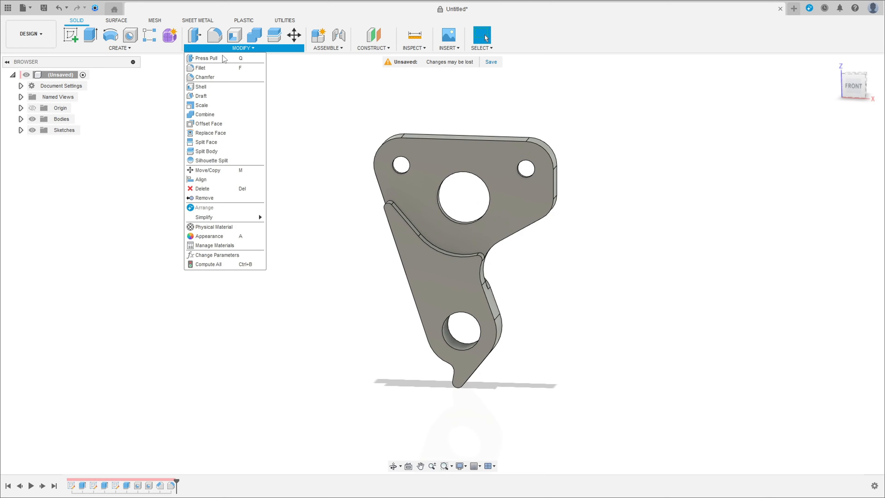
pyautogui.click(211, 74)
pyautogui.scroll(3, 406, 268)
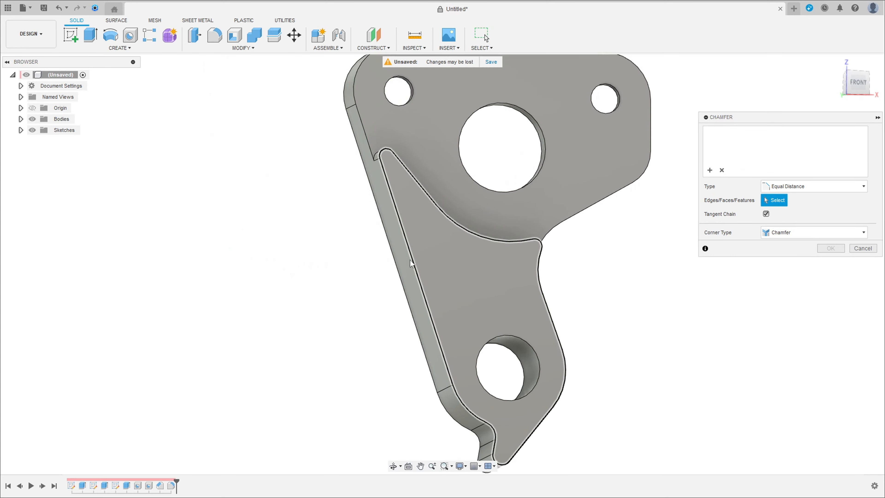
pyautogui.click(411, 263)
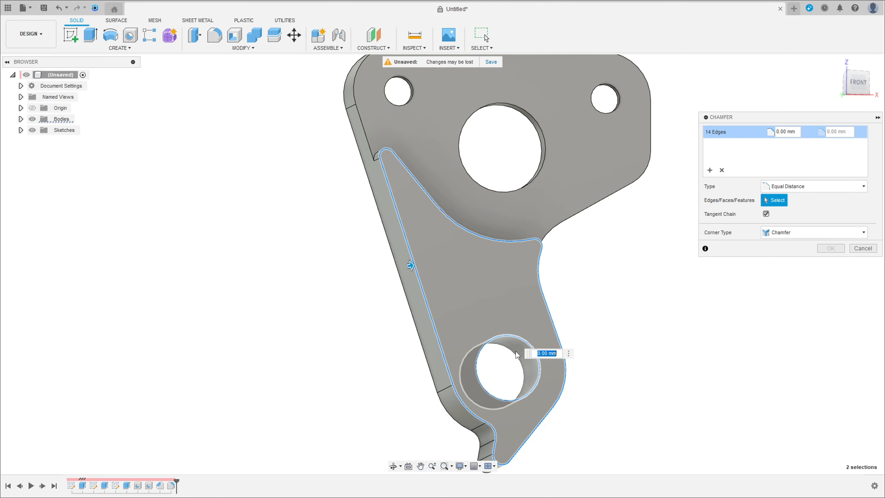
pyautogui.click(362, 125)
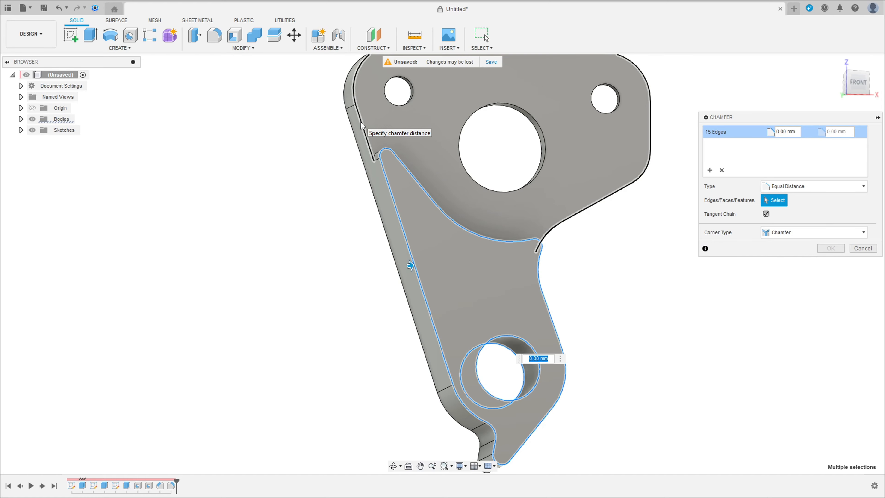
# Add the back face's outline edges to the chamfer, set its distance to 0.5 mm and create it.
pyautogui.keyDown('shift'); pyautogui.moveTo(363, 126); pyautogui.dragTo(570, 248, button='middle'); pyautogui.keyUp('shift')
pyautogui.scroll(-2, 570, 247)
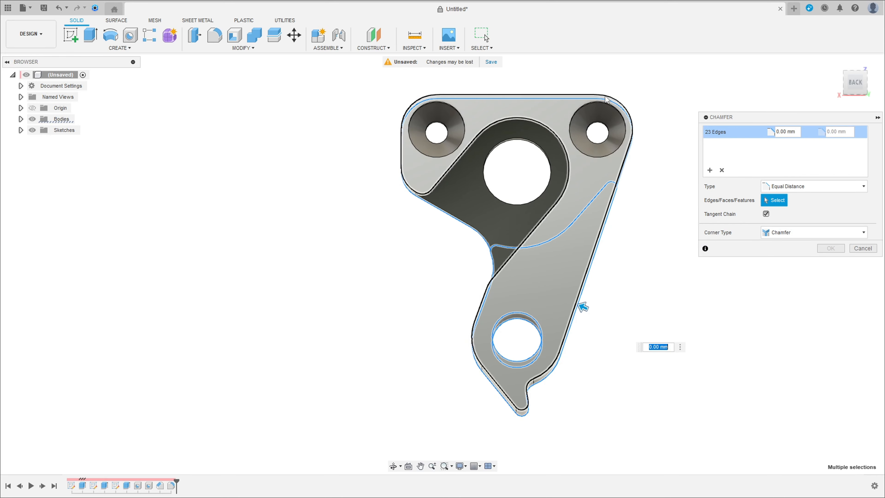
pyautogui.keyDown('shift'); pyautogui.moveTo(556, 127); pyautogui.dragTo(459, 102, button='middle'); pyautogui.keyUp('shift')
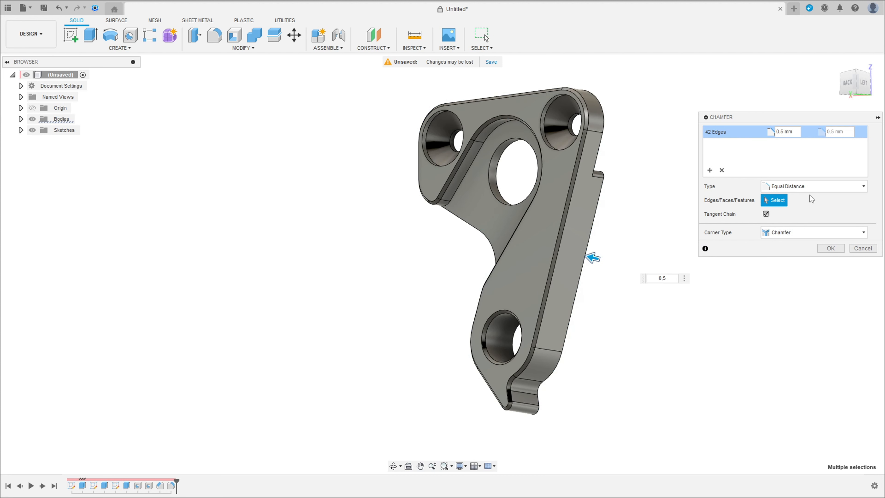
pyautogui.press('Return')
pyautogui.keyDown('shift'); pyautogui.moveTo(620, 184); pyautogui.dragTo(672, 180, button='middle'); pyautogui.keyUp('shift')
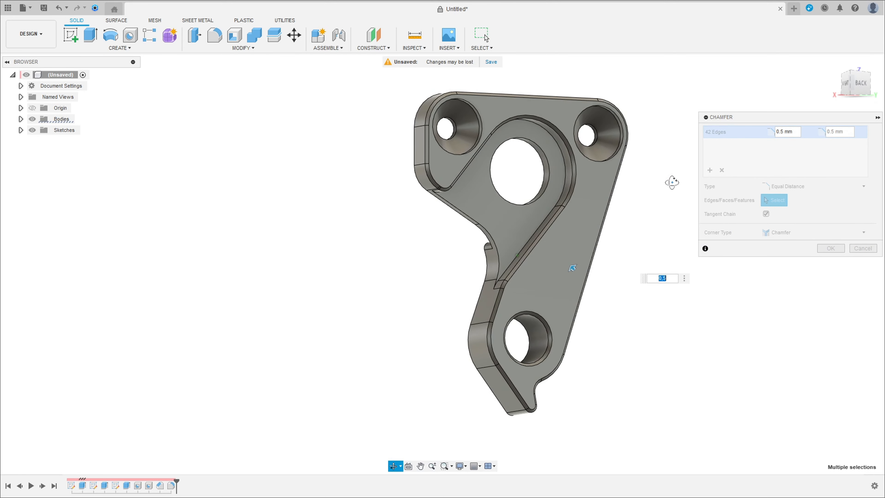
pyautogui.click(830, 248)
pyautogui.keyDown('shift'); pyautogui.moveTo(672, 257); pyautogui.dragTo(307, 270, button='middle'); pyautogui.keyUp('shift')
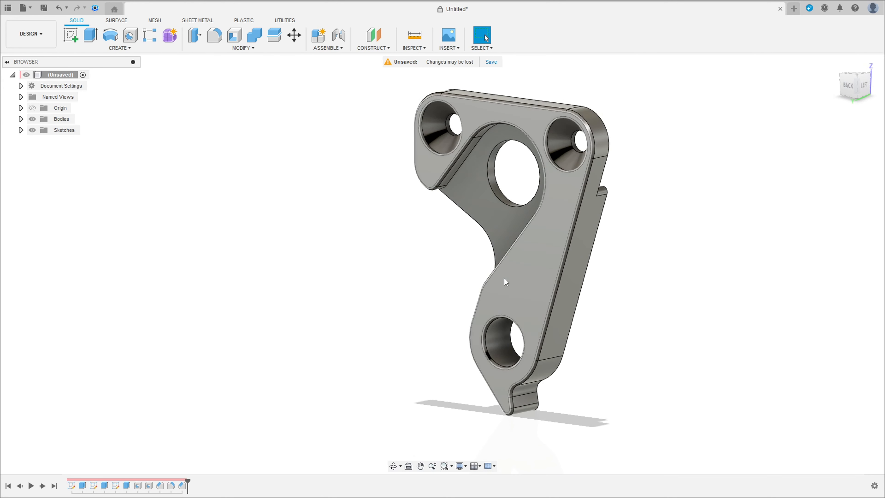